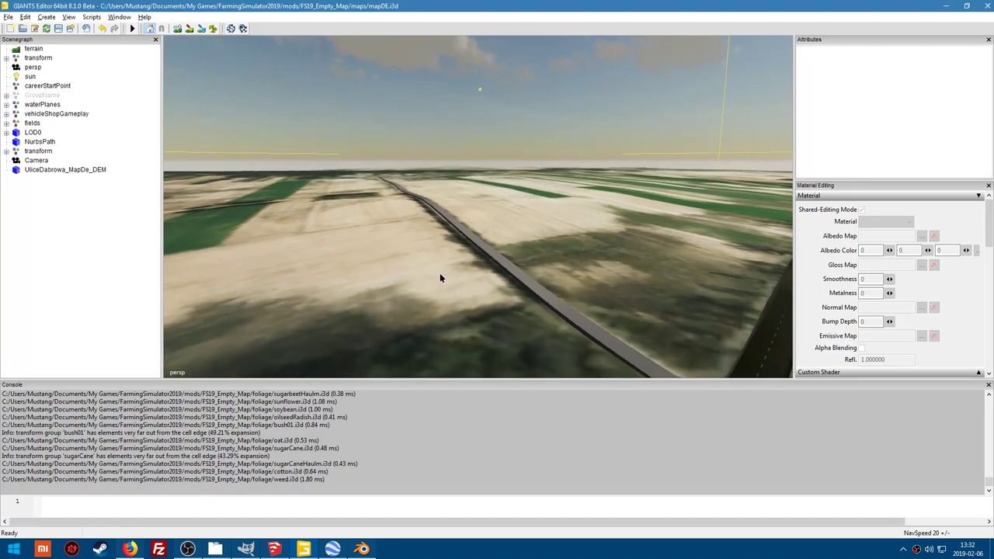
alt+drag(415, 239, 455, 237)
right_drag(456, 240, 436, 281)
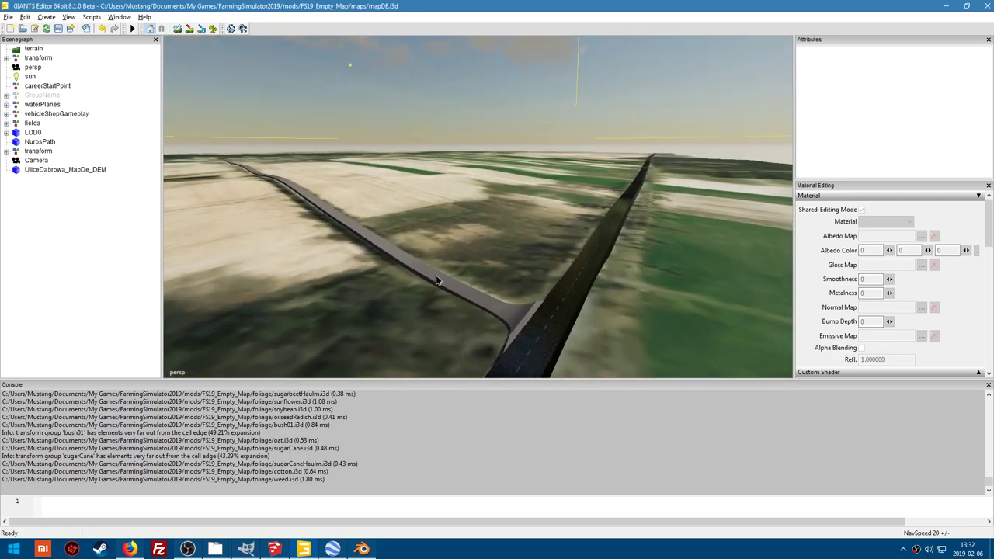
click(947, 6)
click(620, 186)
click(602, 237)
click(576, 180)
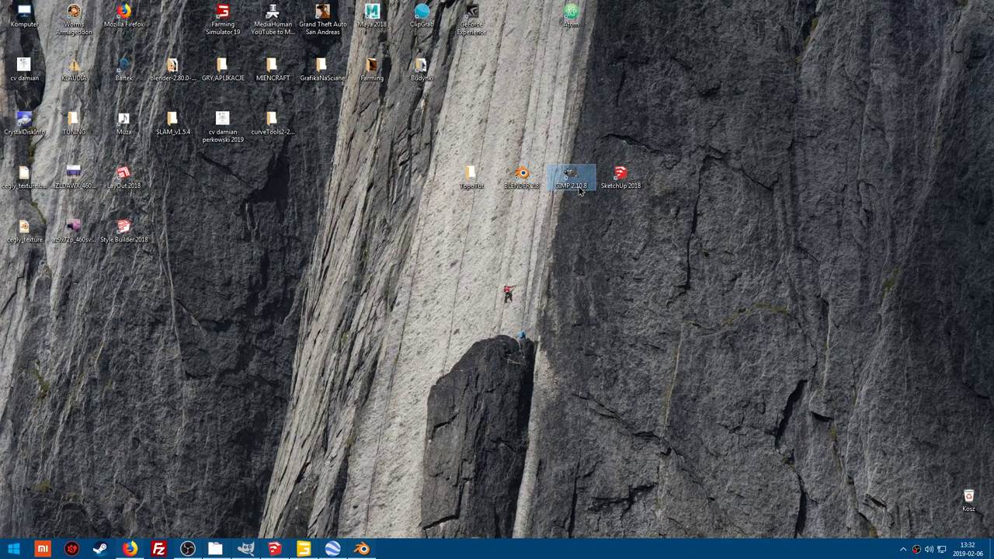
click(525, 185)
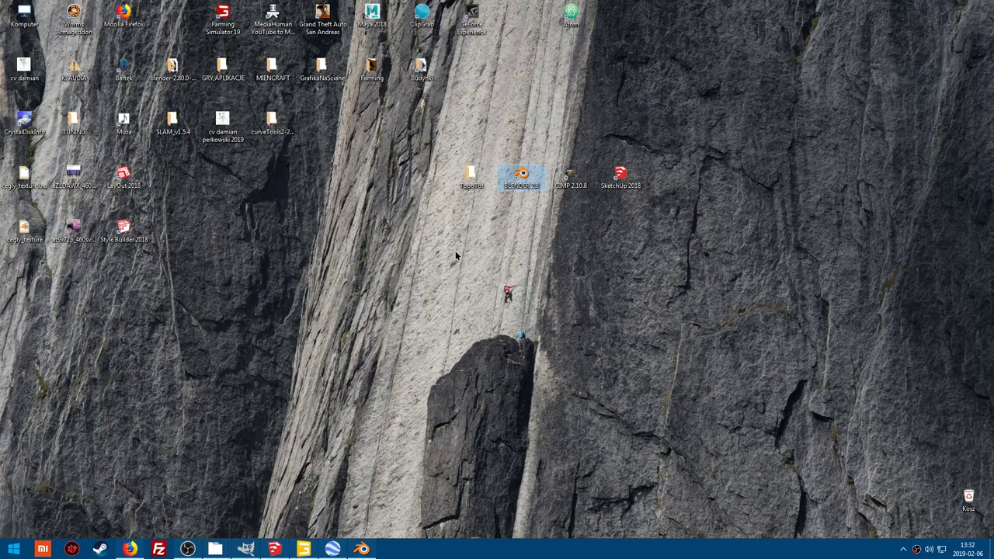
click(334, 550)
click(334, 550)
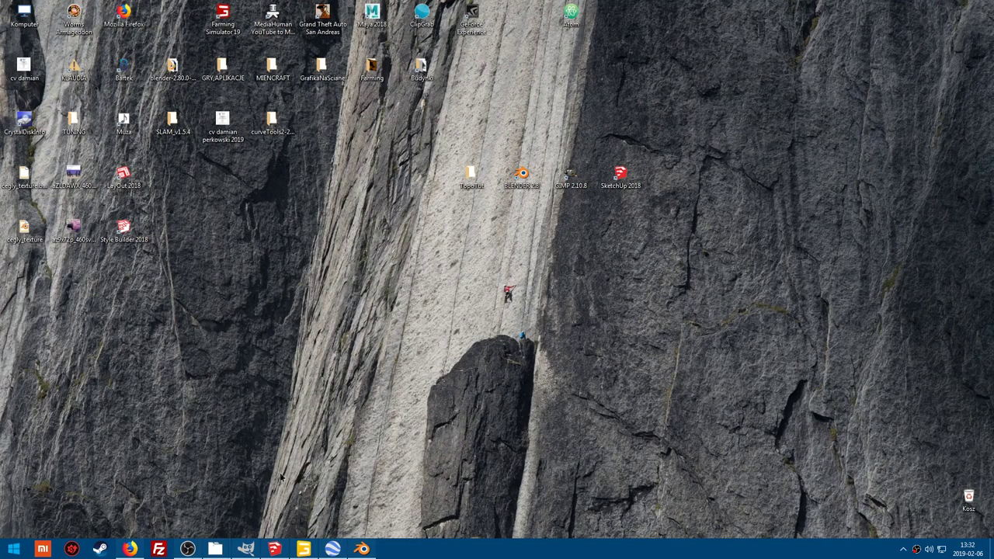
Look through the GOOGLE EARTH PATHS folder and its 1024 subfolder in the file explorer
click(215, 549)
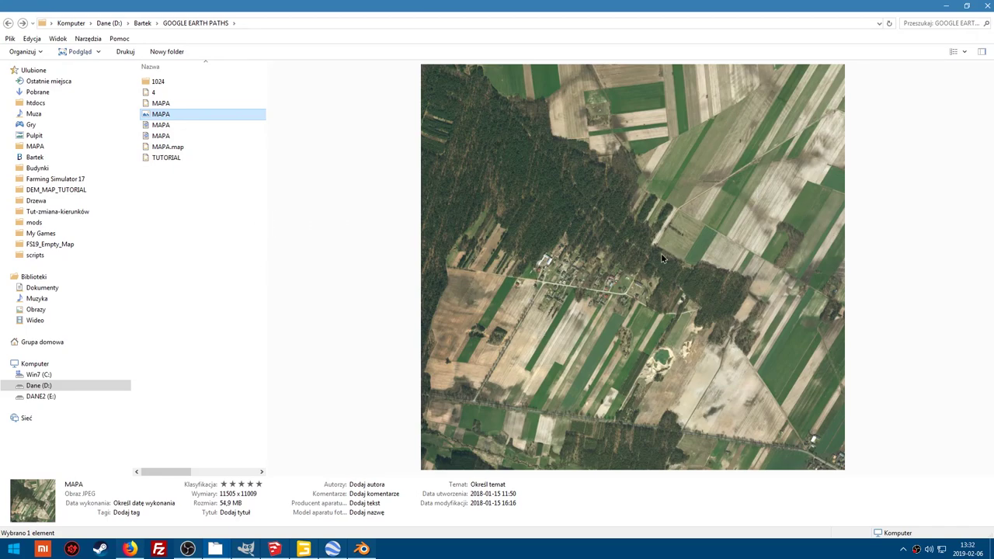
double_click(158, 81)
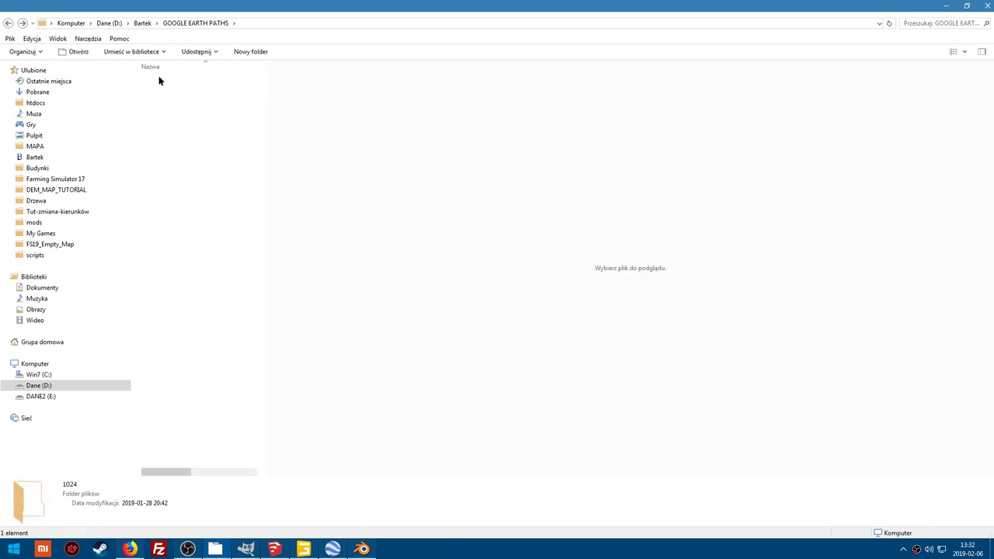
click(7, 23)
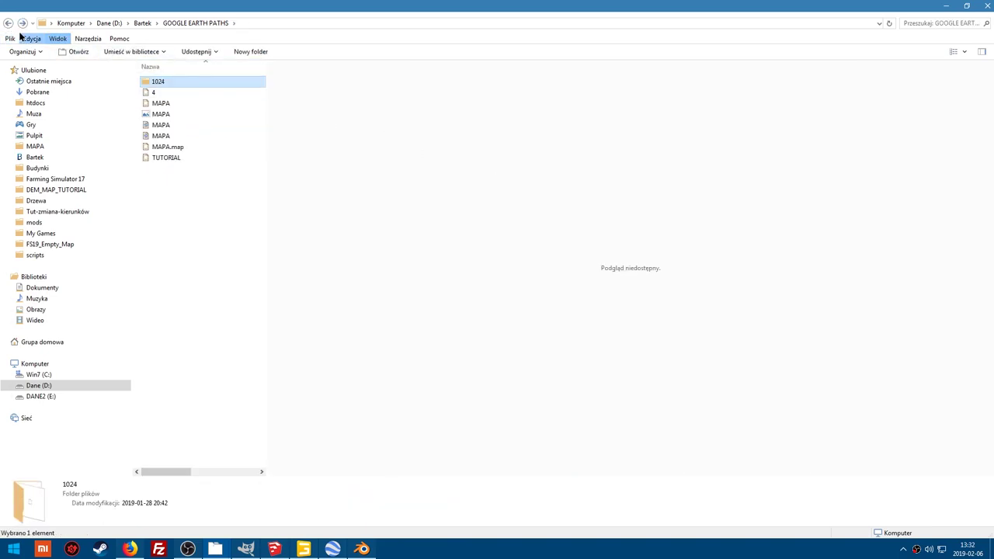
click(947, 7)
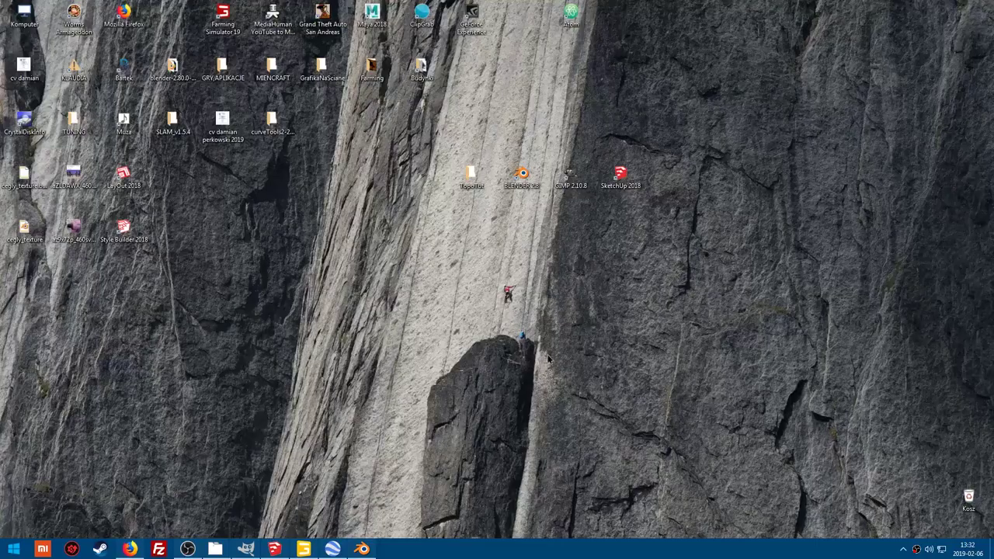
Switch to GIANTS Editor and examine the road junction on the map terrain
click(304, 552)
alt+drag(449, 215, 586, 171)
middle_drag(585, 169, 521, 189)
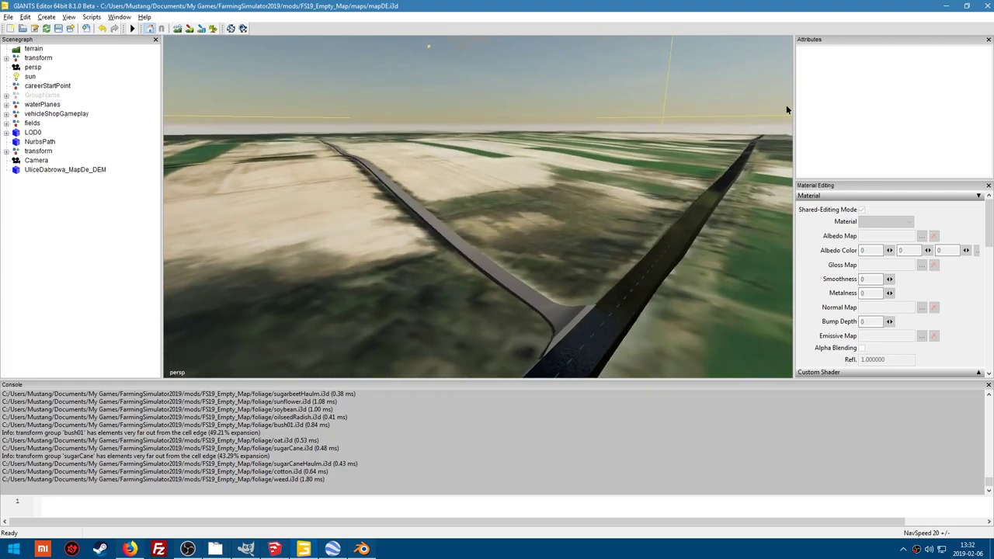
click(946, 7)
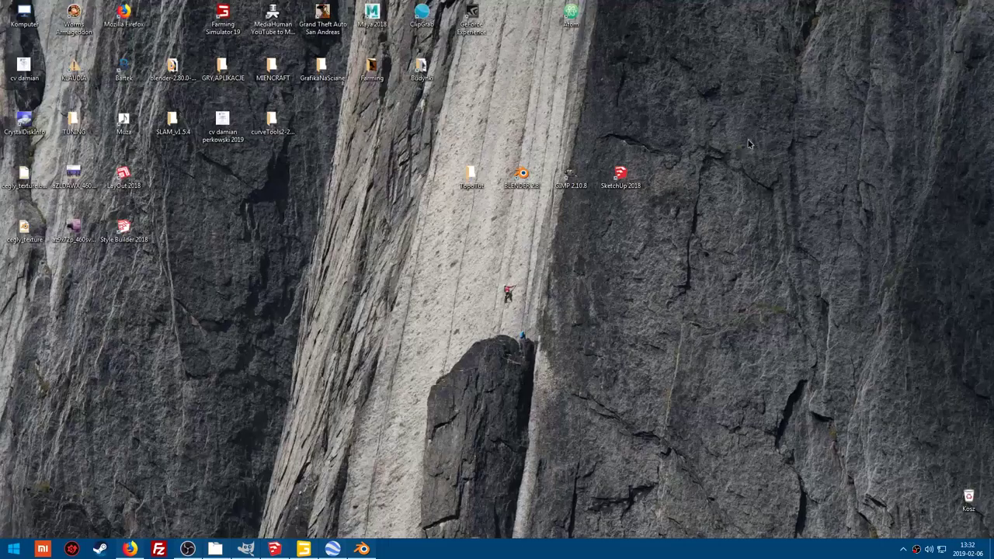
Switch to SketchUp and delete the default human figure from the empty model
click(274, 549)
click(427, 337)
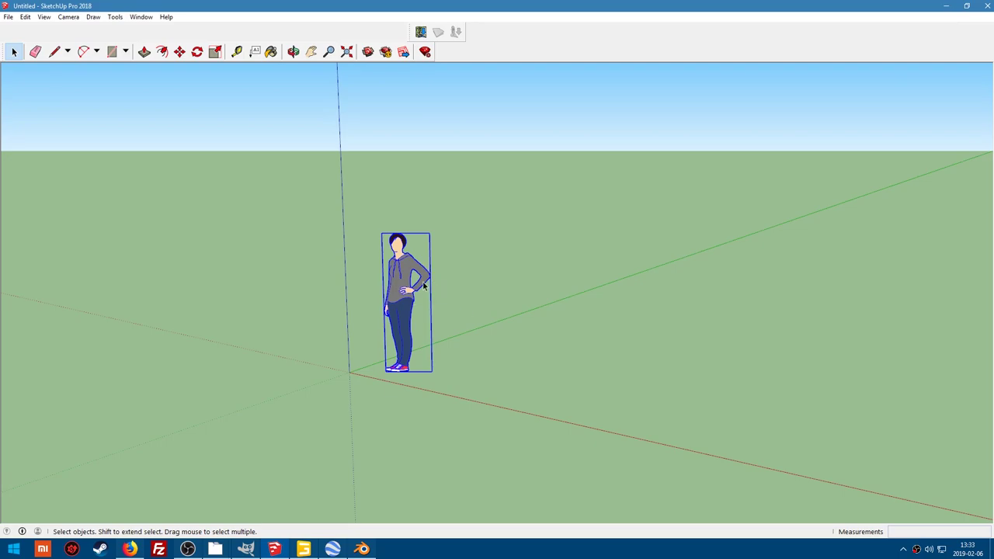
click(515, 291)
click(404, 289)
key(Delete)
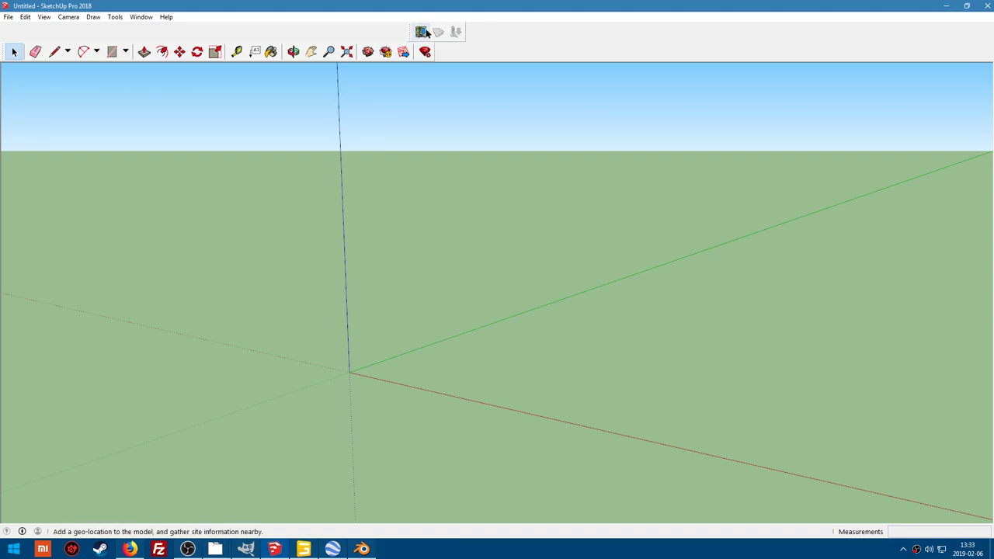
Turn the Location toolset off and back on
right_click(503, 35)
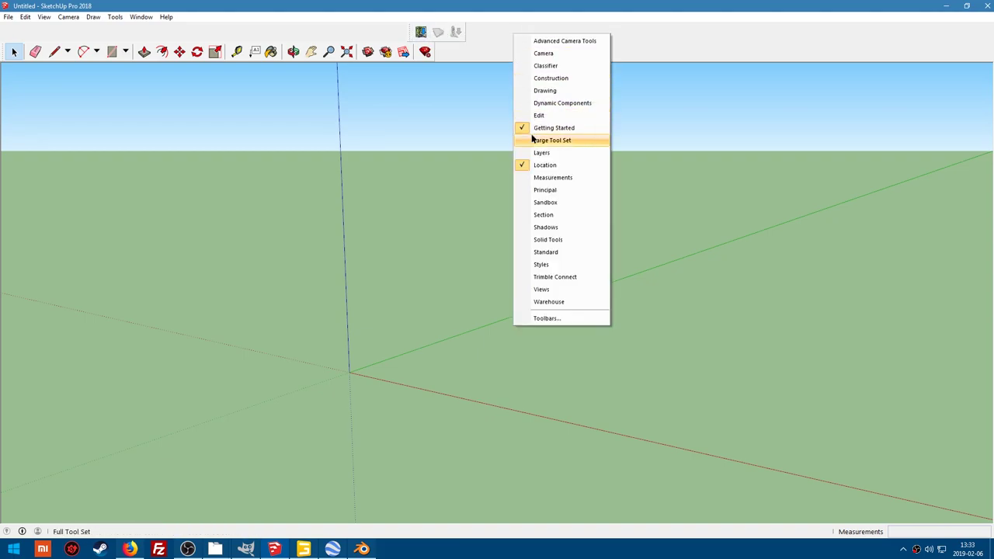
click(534, 165)
right_click(519, 29)
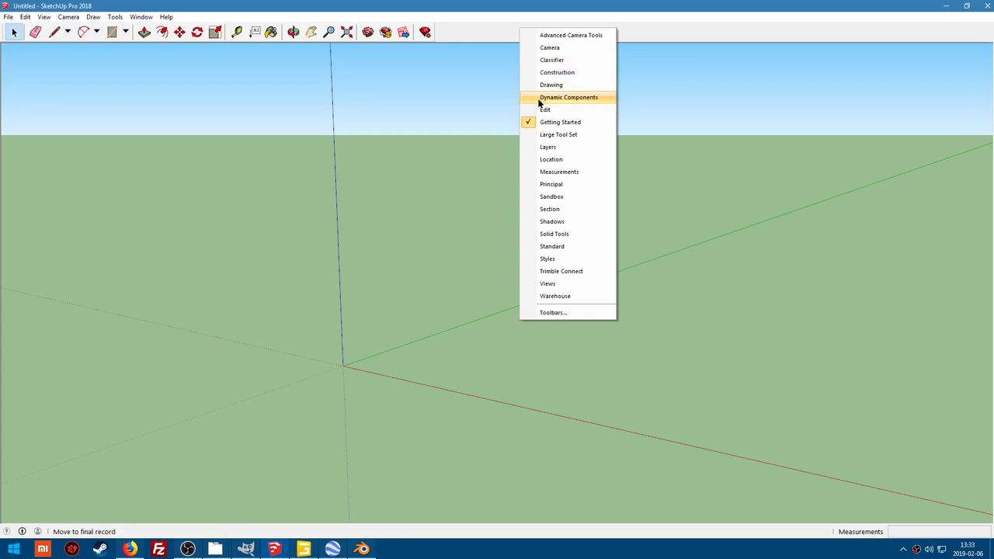
click(547, 159)
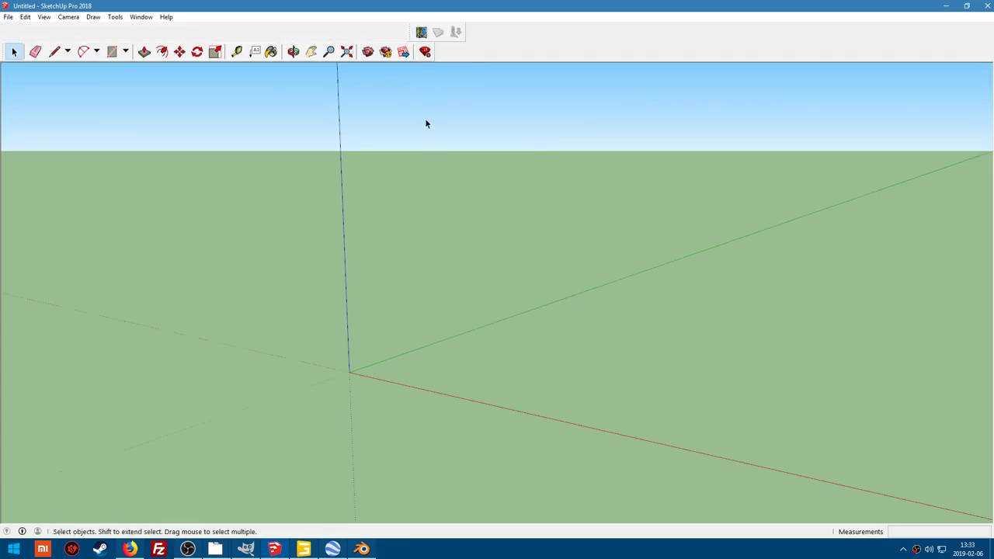
Add a geo-location to the model by grabbing the satellite region around road 62 between Dąbrowa and Węgrów
click(421, 35)
drag(538, 147, 578, 135)
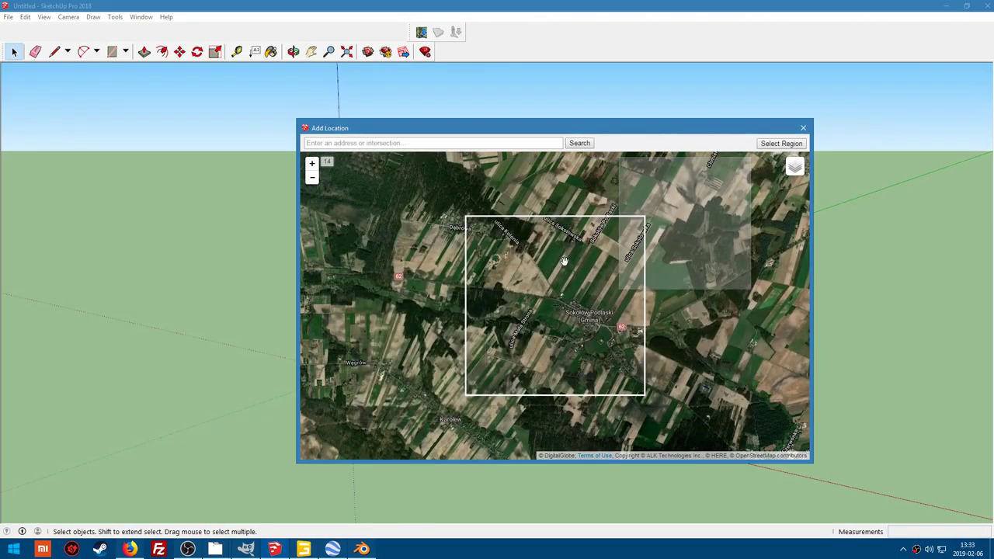
drag(511, 290, 663, 295)
click(775, 145)
click(791, 146)
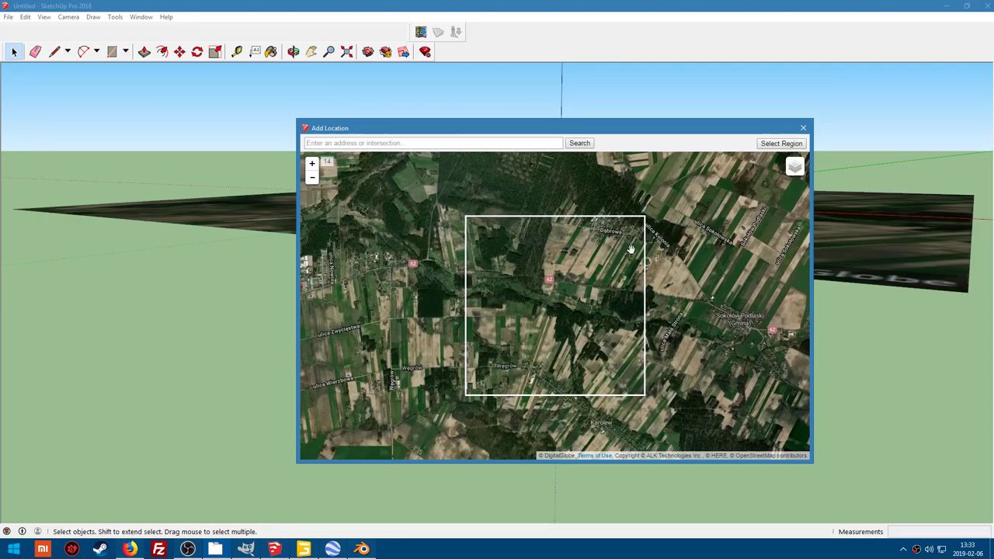
Grab the neighbouring region to the north, with Dąbrowa in its southeast corner, accepting the alignment warning
drag(603, 240, 694, 372)
click(769, 146)
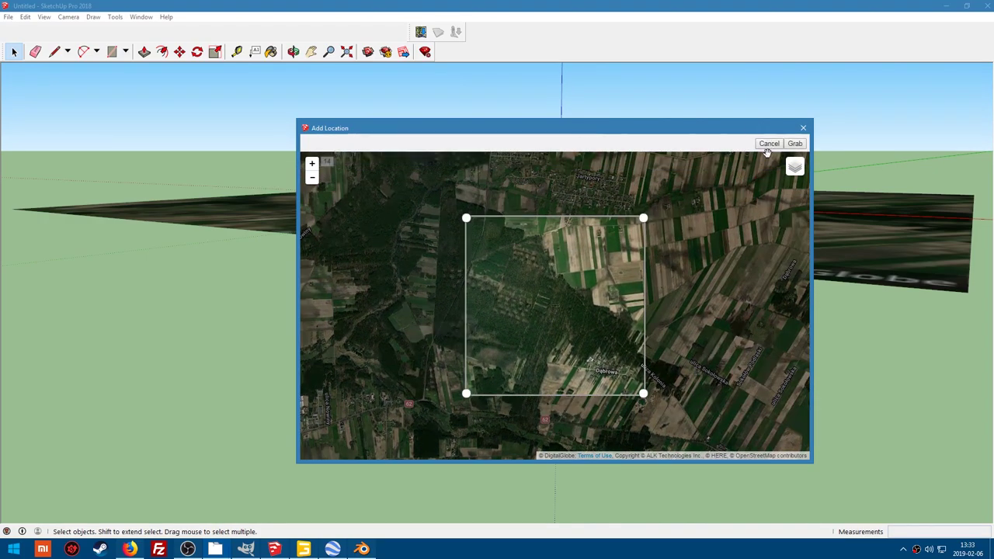
click(793, 146)
click(524, 295)
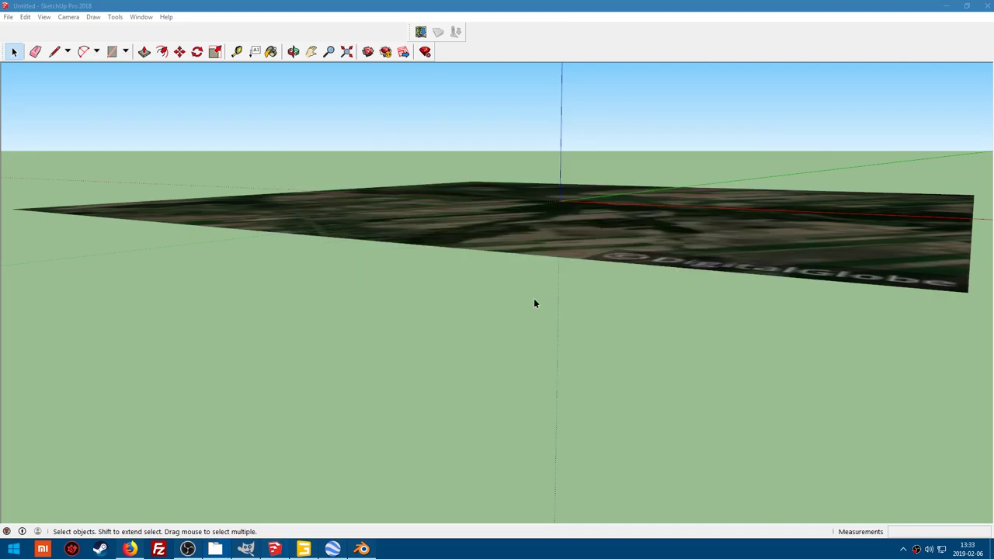
Add another location tile covering the fields northeast of Dąbrowa, accepting the alignment warning
click(420, 32)
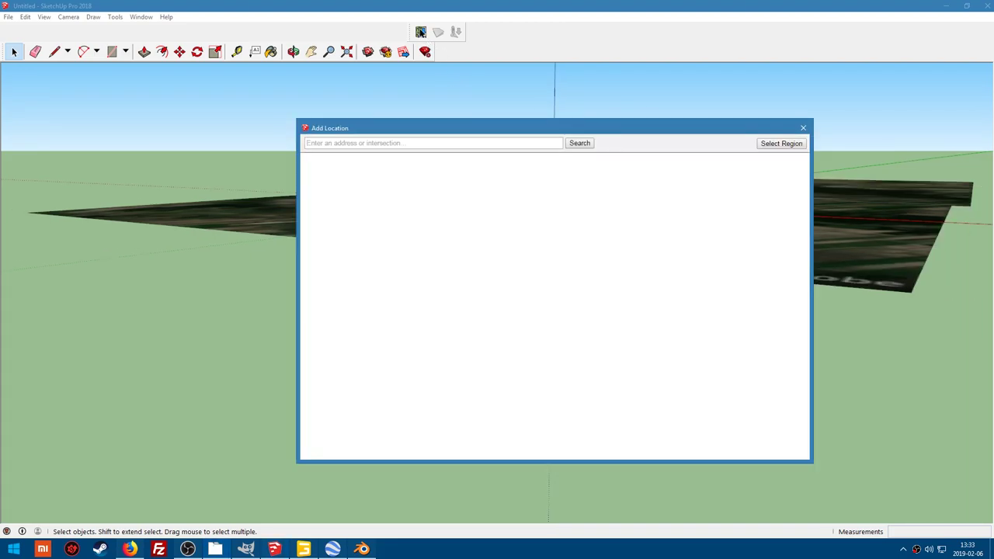
drag(680, 255, 542, 366)
click(773, 143)
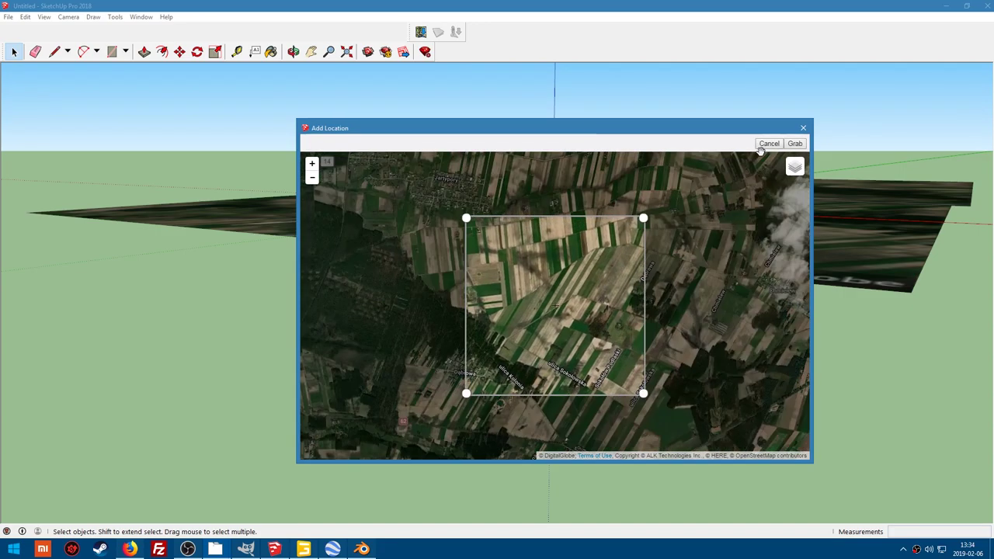
click(795, 144)
click(523, 295)
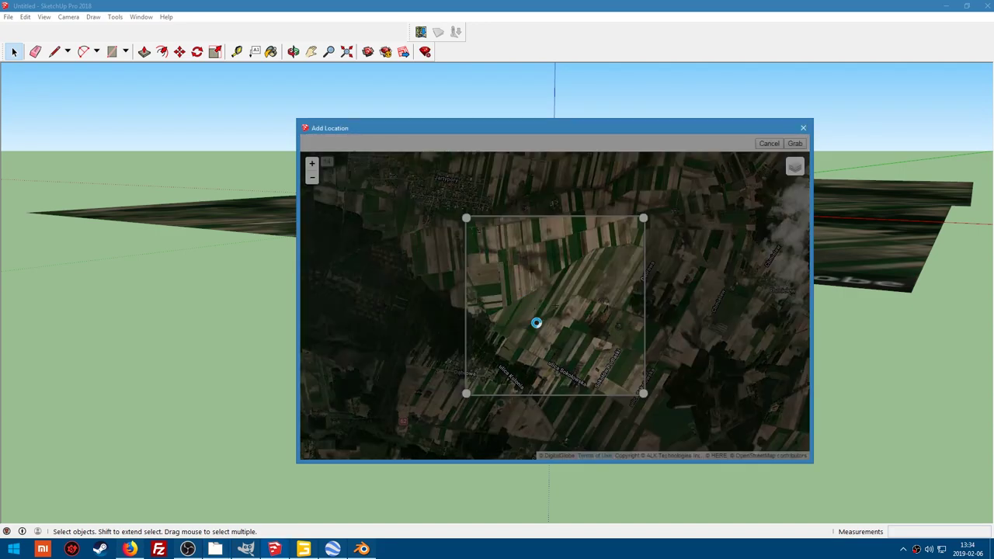
Grab a fourth location tile covering Sokołów Podlaski (Gmina), southeast of Dąbrowa, accepting the alignment warning
click(421, 32)
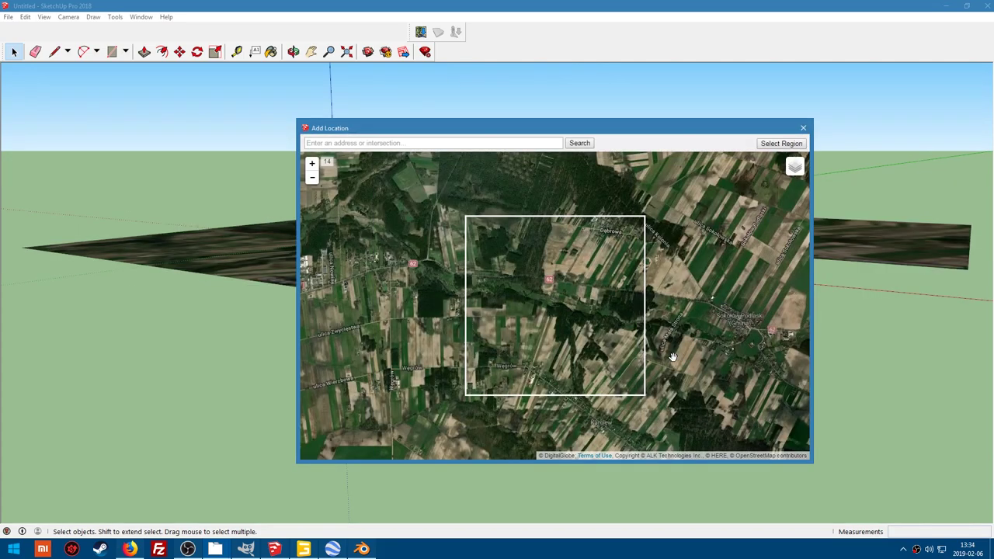
drag(581, 266, 535, 258)
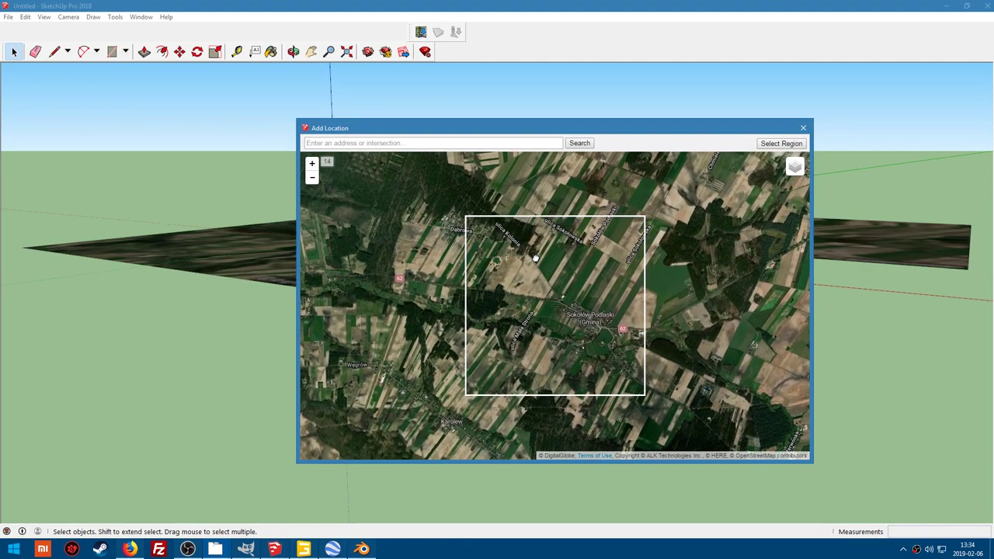
click(780, 143)
click(794, 143)
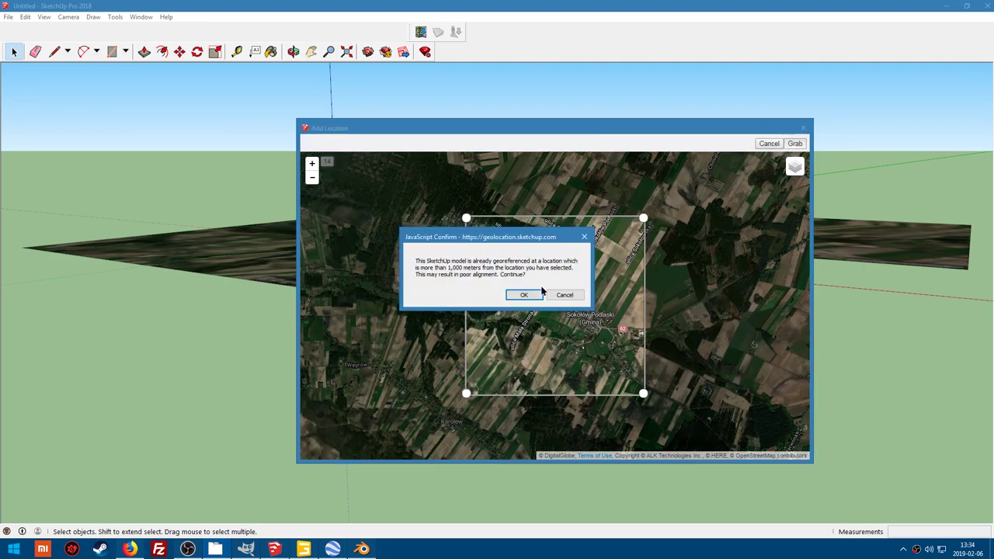
click(524, 296)
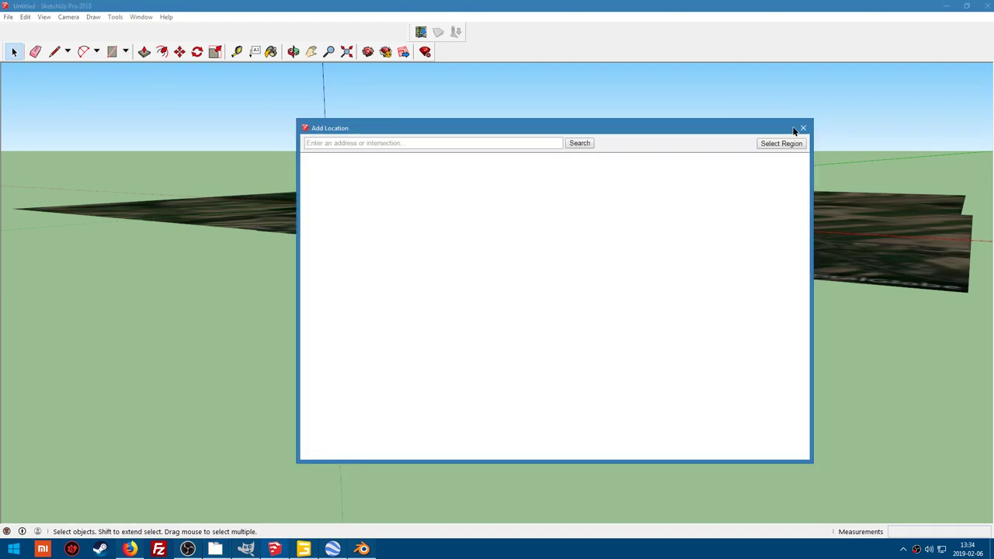
Close the location picker and examine how the imported satellite tiles fit together from several angles
click(802, 127)
middle_drag(707, 181, 707, 387)
shift+middle_drag(487, 223, 519, 315)
middle_drag(519, 314, 658, 362)
middle_drag(541, 318, 555, 268)
middle_drag(873, 377, 865, 410)
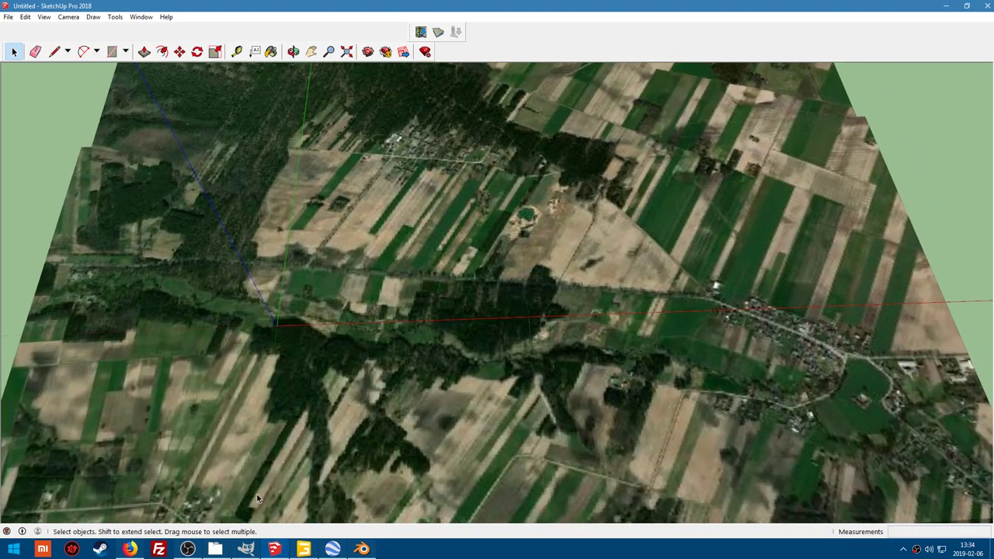
middle_drag(524, 216, 448, 264)
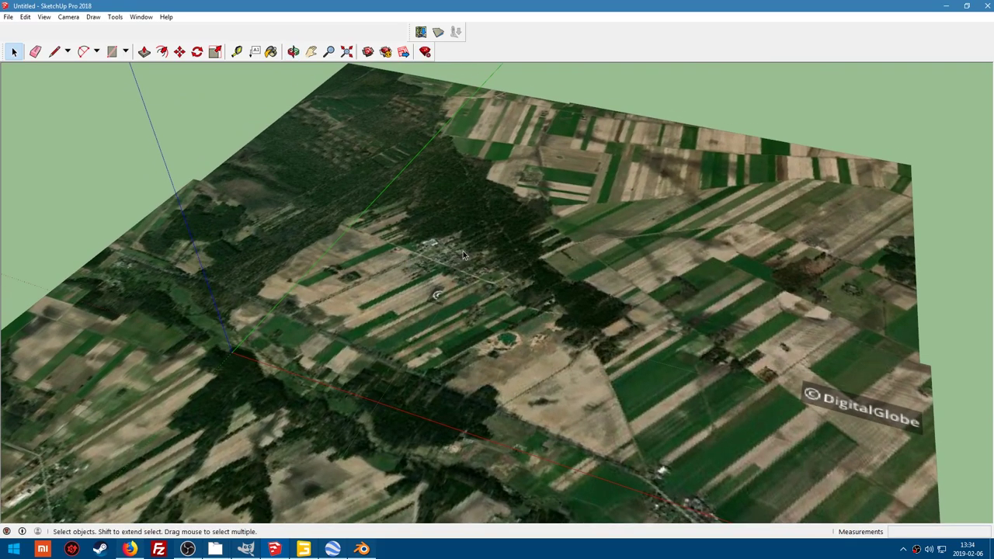
middle_drag(448, 136, 366, 256)
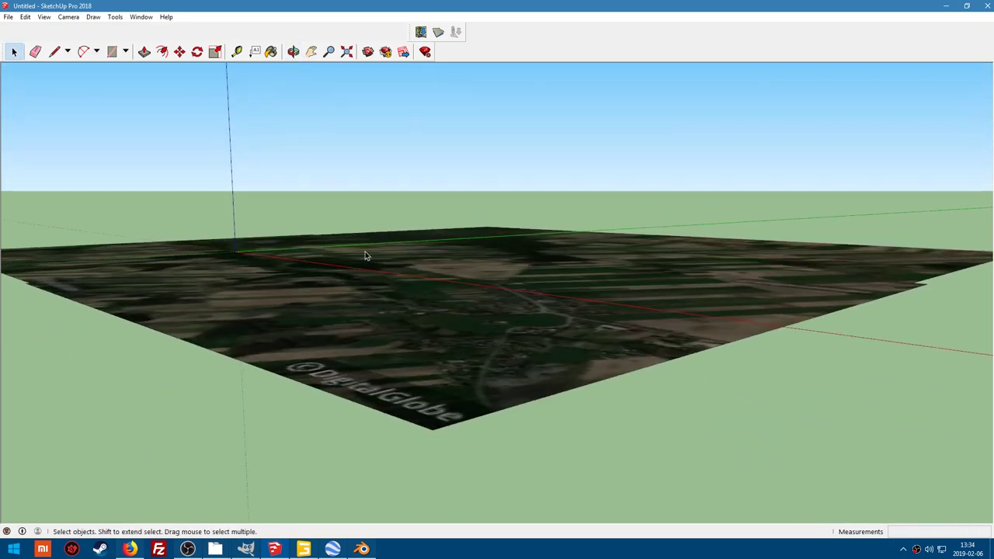
Turn on the 3D terrain for the imported location tiles and inspect the relief
click(439, 34)
middle_drag(475, 206, 340, 215)
scroll(446, 298, up, 3)
scroll(457, 297, down, 3)
middle_drag(405, 218, 561, 315)
mouse_move(388, 233)
shift+middle_down()
mouse_move(498, 335)
mouse_move(402, 222)
shift+middle_up()
key(space)
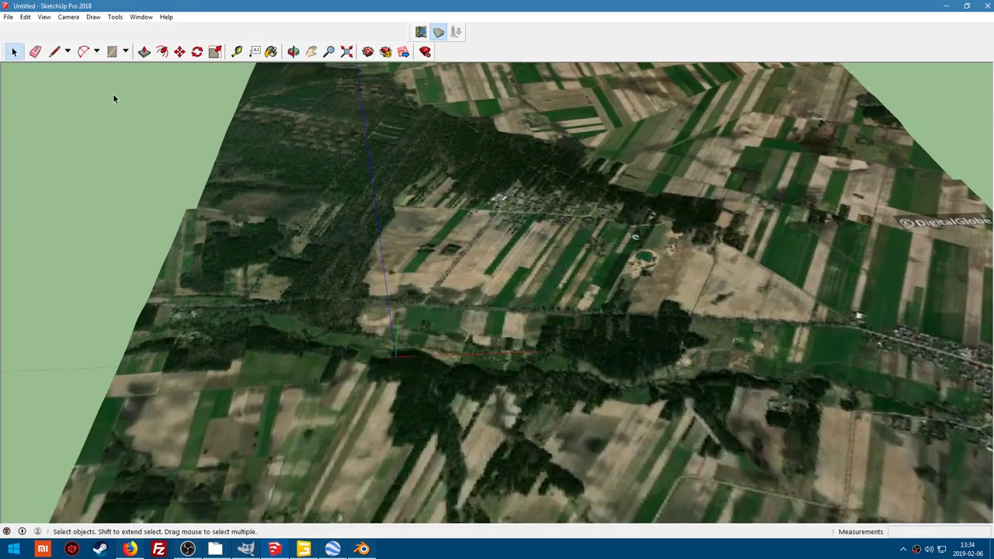
Export the 3D model as an OBJ file named tutorial in the TopoTut folder and dismiss the export results
click(8, 17)
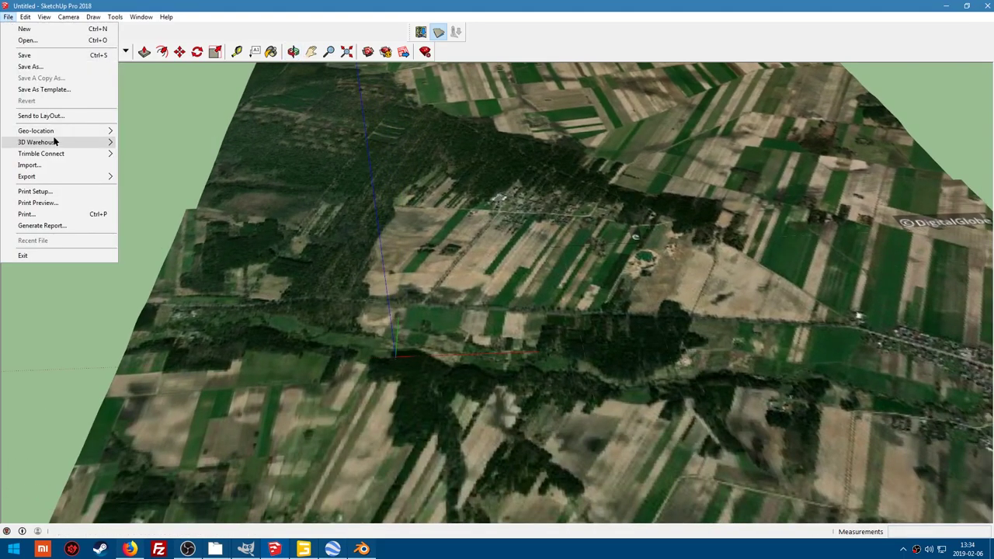
mouse_move(65, 178)
click(140, 176)
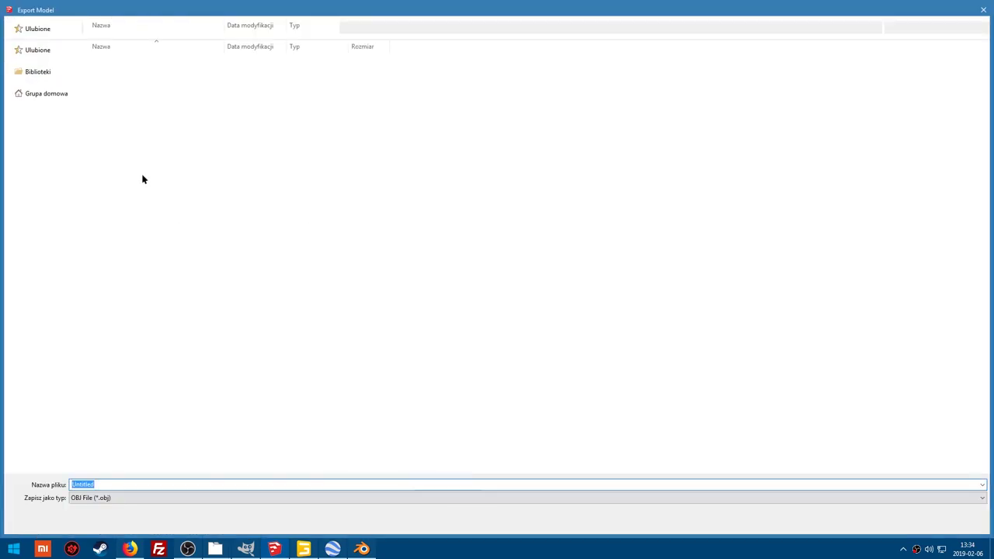
click(96, 498)
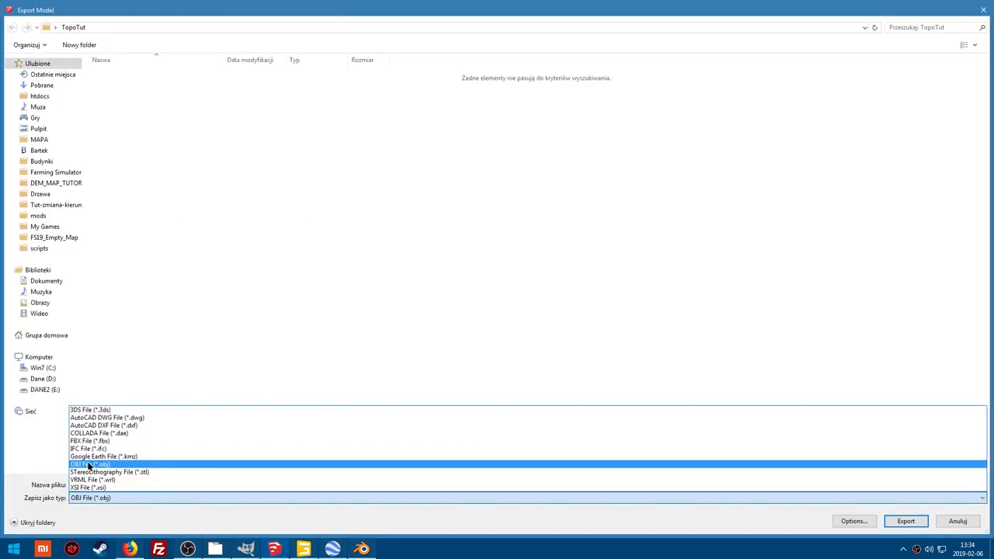
click(90, 466)
click(95, 483)
text(tutorial)
key(Return)
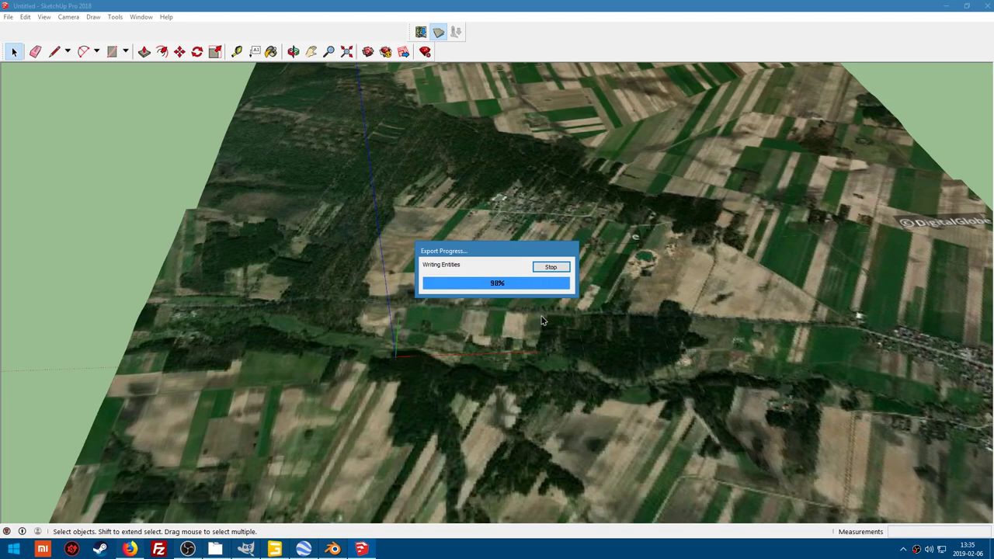
click(552, 352)
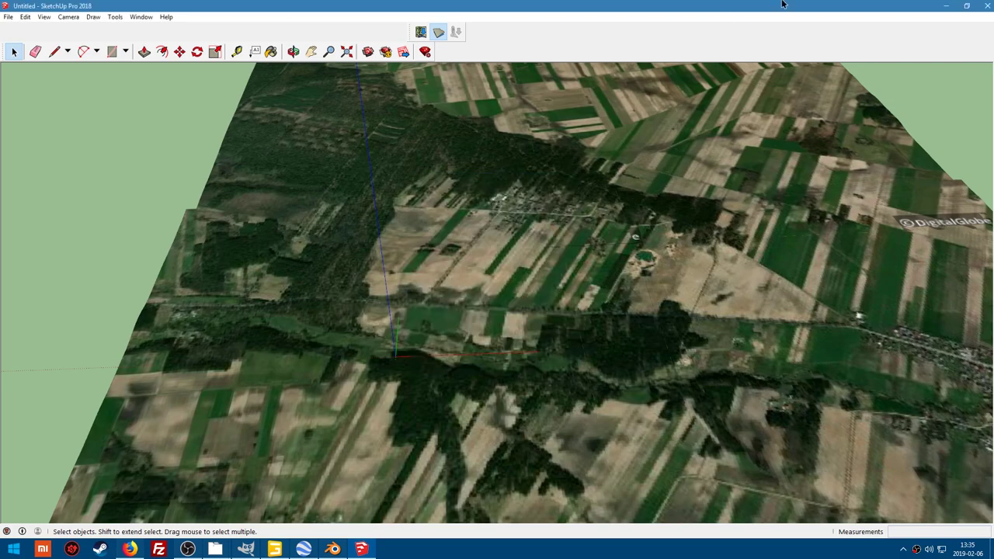
Switch to Blender and import tutorial.obj from the TopoTut folder, with the viewport's properties sidebar hidden
click(947, 7)
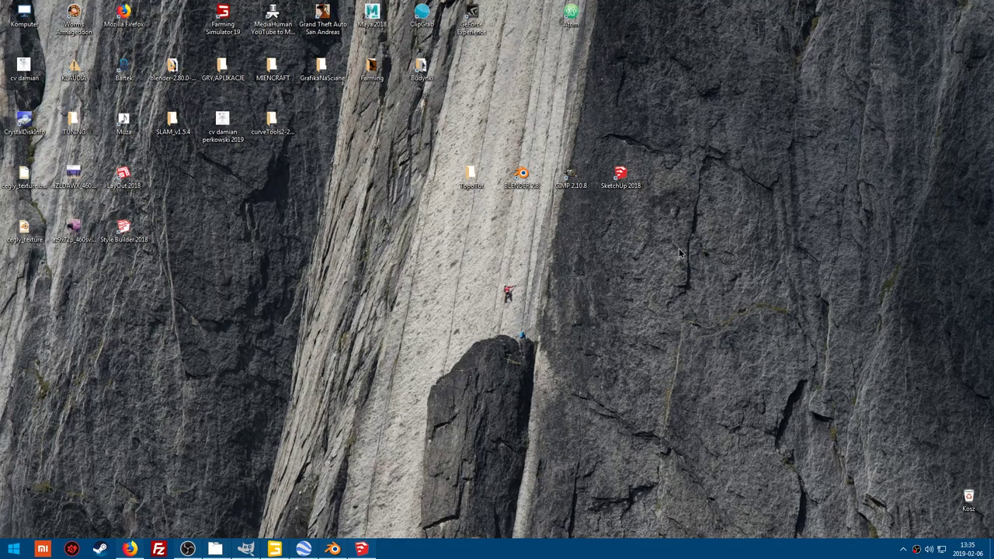
click(333, 549)
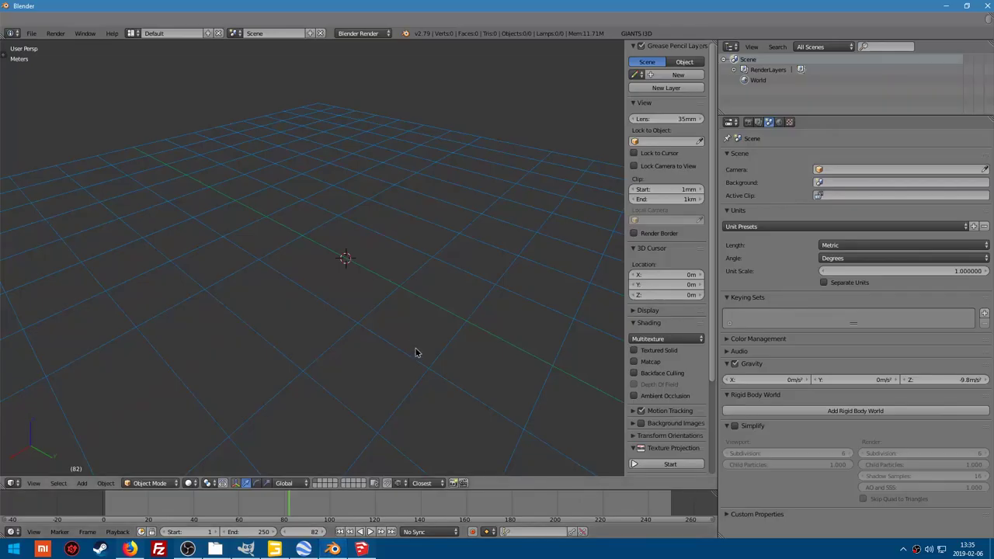
middle_drag(350, 285, 297, 285)
key(n)
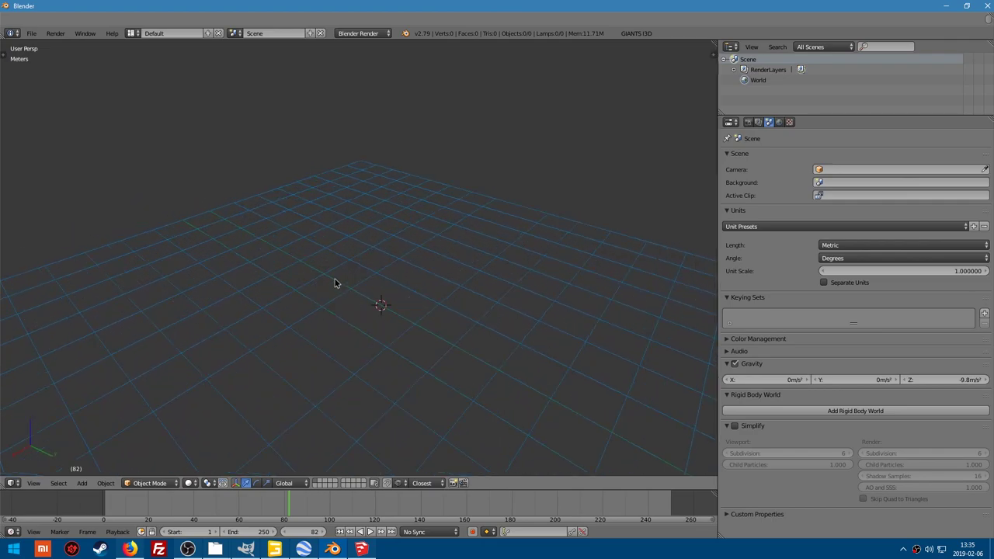
click(34, 35)
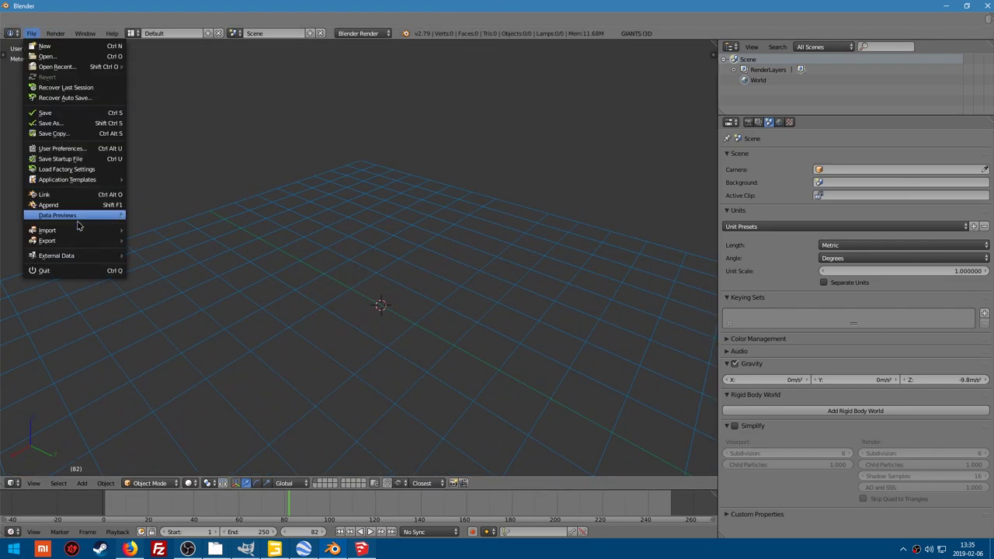
mouse_move(86, 232)
click(180, 292)
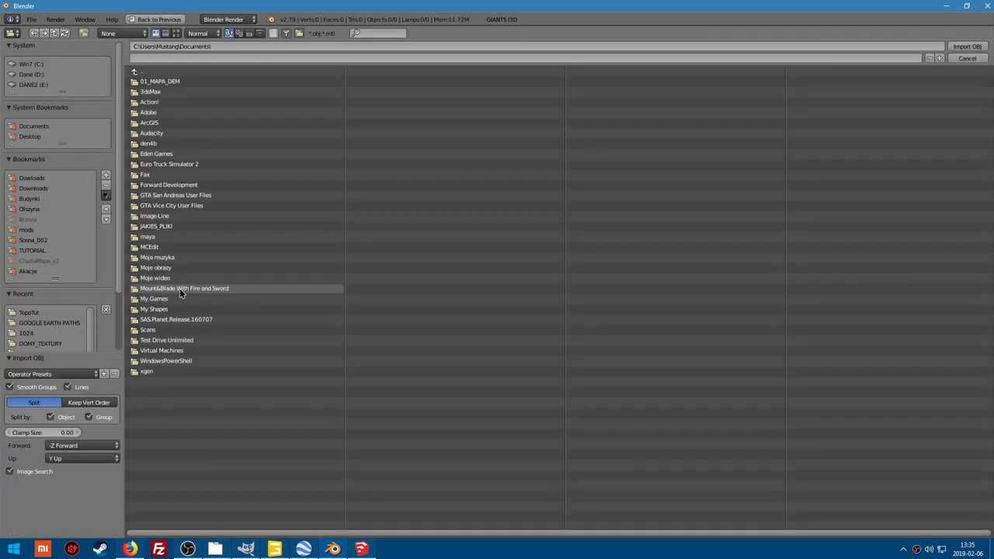
click(28, 314)
click(155, 103)
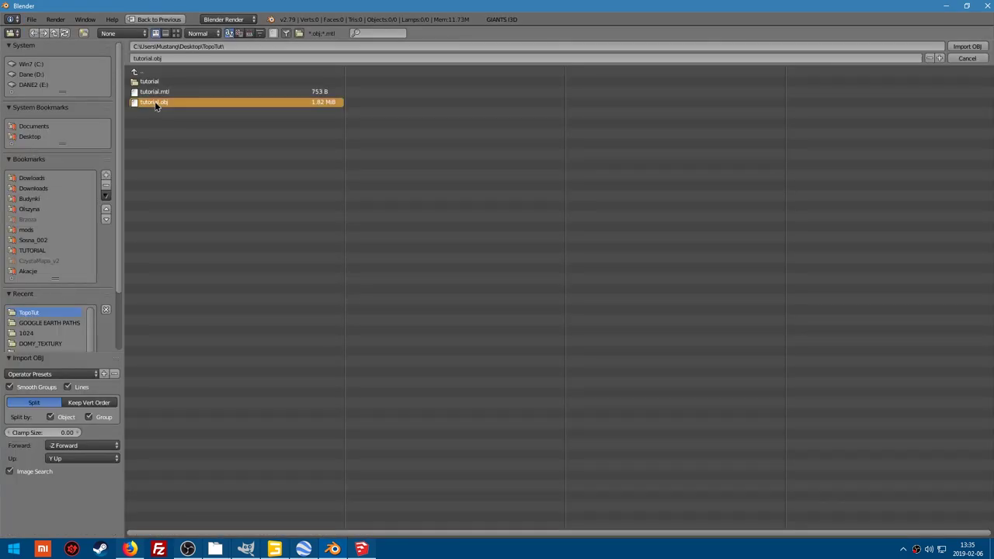
double_click(159, 104)
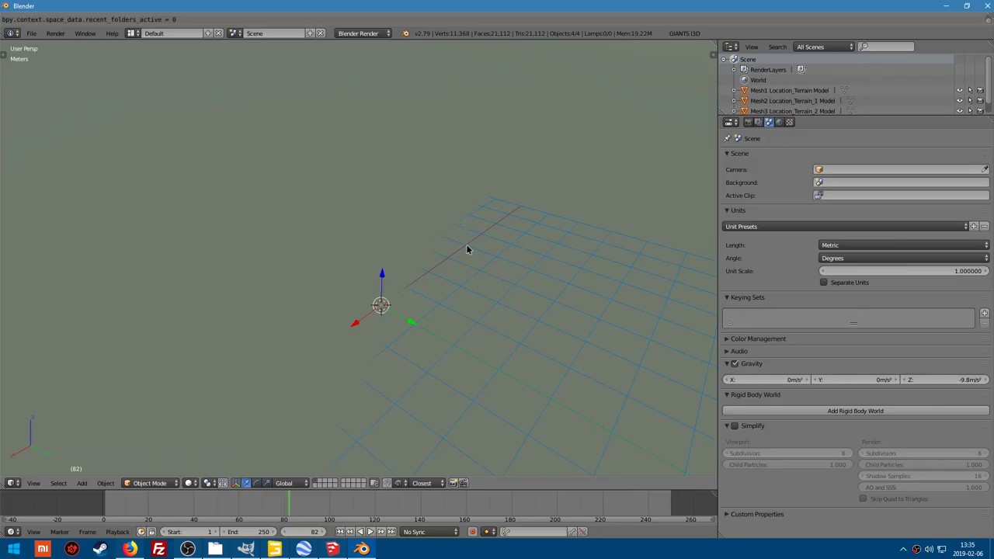
Enlarge the outliner to list all imported terrain meshes and select Mesh3 Location_Terrain_2 Model
middle_drag(467, 250, 414, 292)
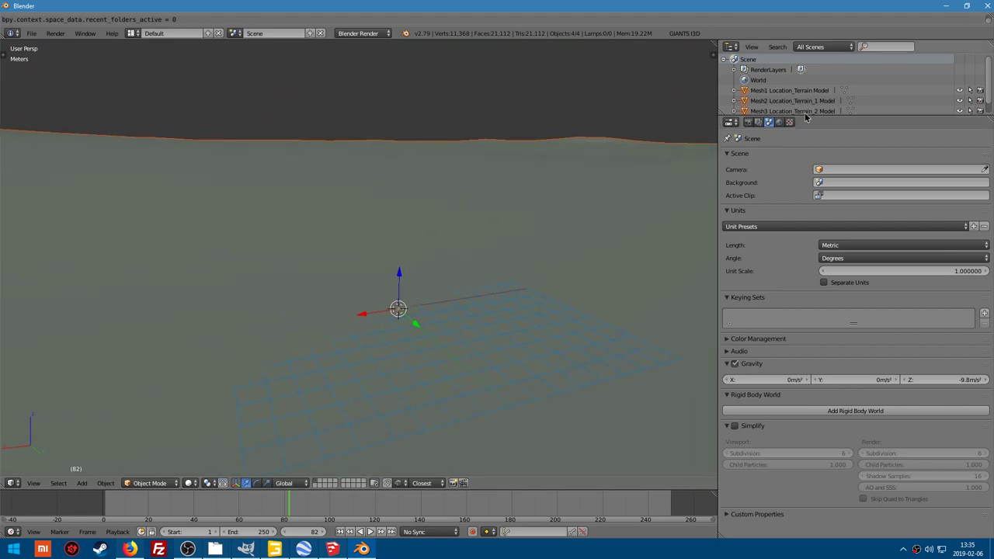
drag(806, 116, 800, 223)
click(774, 113)
scroll(601, 199, down, 4)
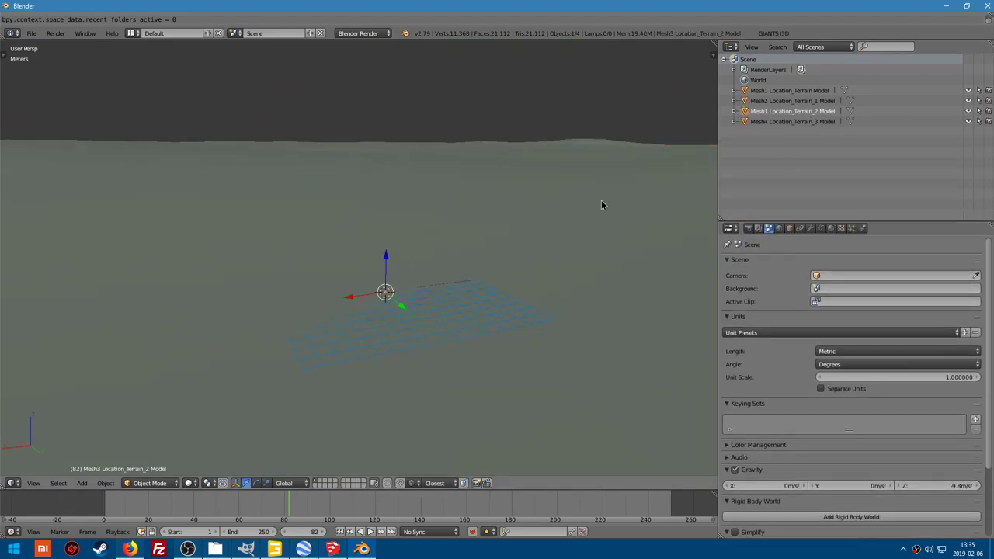
Show the viewport's properties sidebar and set the view's clip end distance to 1231231 m
middle_drag(523, 215, 504, 244)
scroll(511, 241, down, 10)
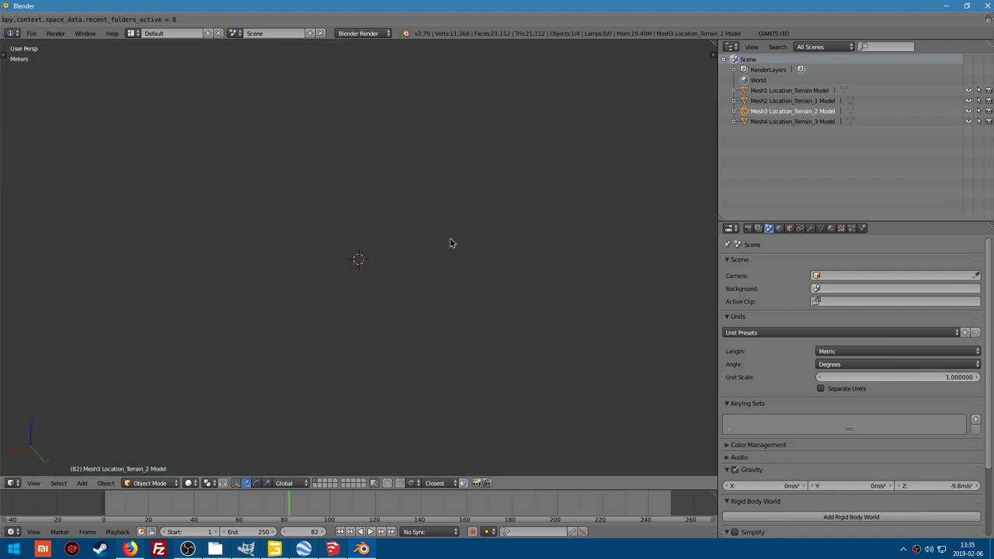
key(n)
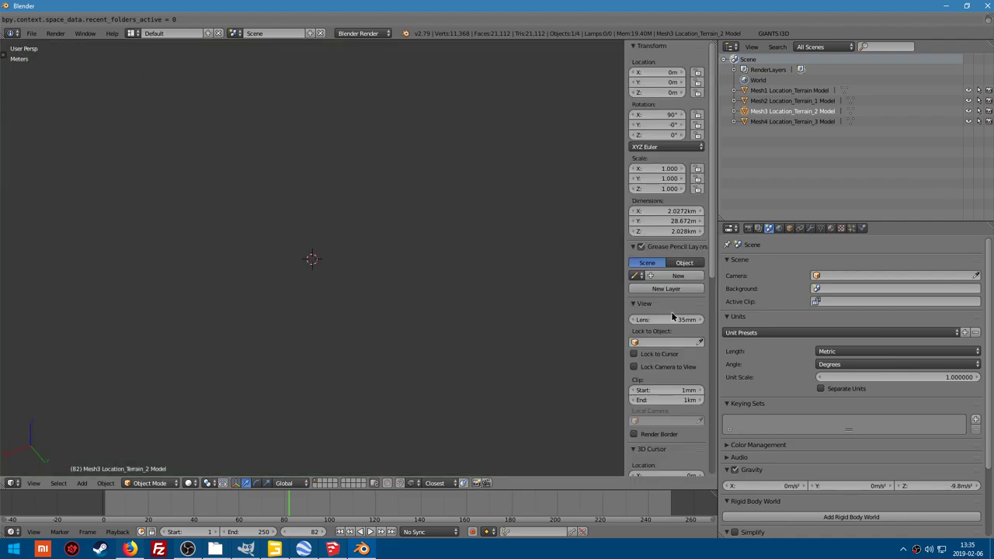
click(653, 400)
text(1231231)
key(Return)
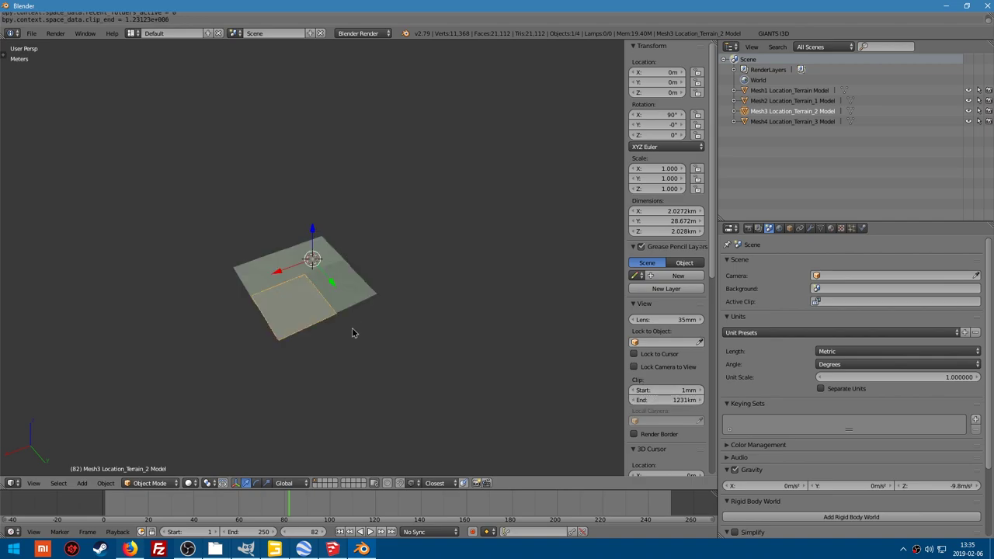
Select all four terrain tile meshes and join them into a single object
scroll(351, 317, up, 8)
middle_drag(381, 258, 363, 235)
right_click(405, 269)
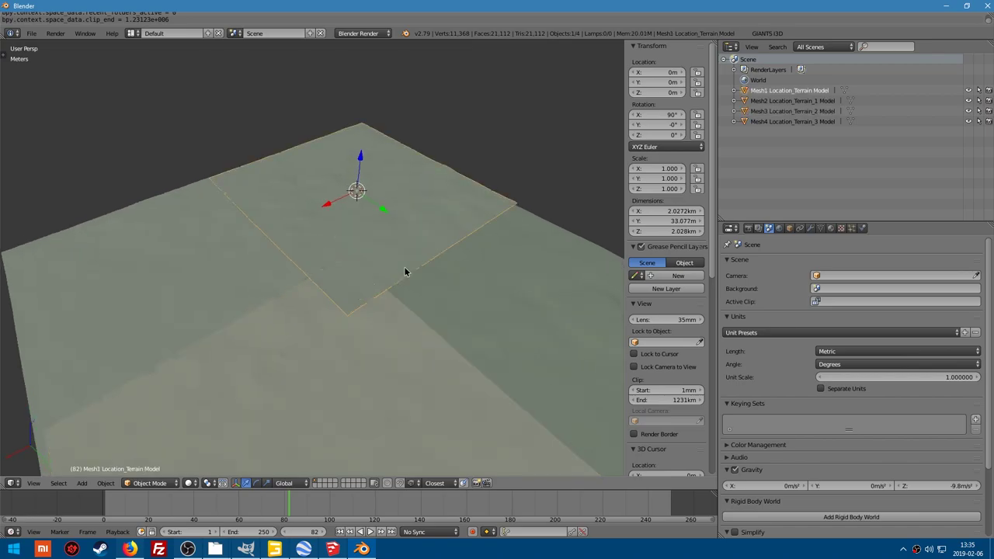
shift+right_click(472, 280)
shift+right_click(321, 365)
shift+right_click(235, 272)
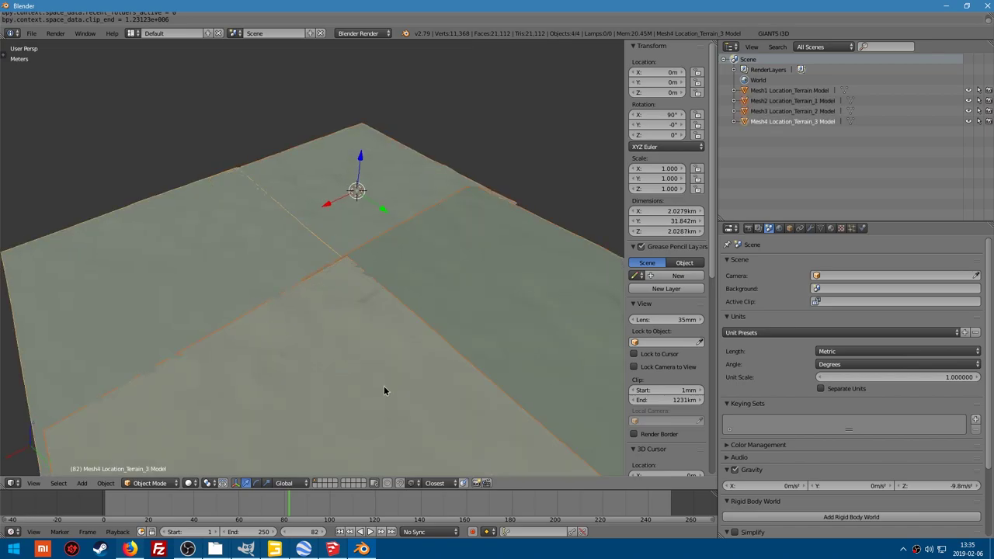
key(ctrl+j)
Remove the duplicate vertices from the whole joined terrain mesh in Edit Mode and return to Object Mode
mouse_move(379, 365)
middle_down()
mouse_move(376, 336)
mouse_move(355, 333)
mouse_move(352, 304)
middle_up()
key(Tab)
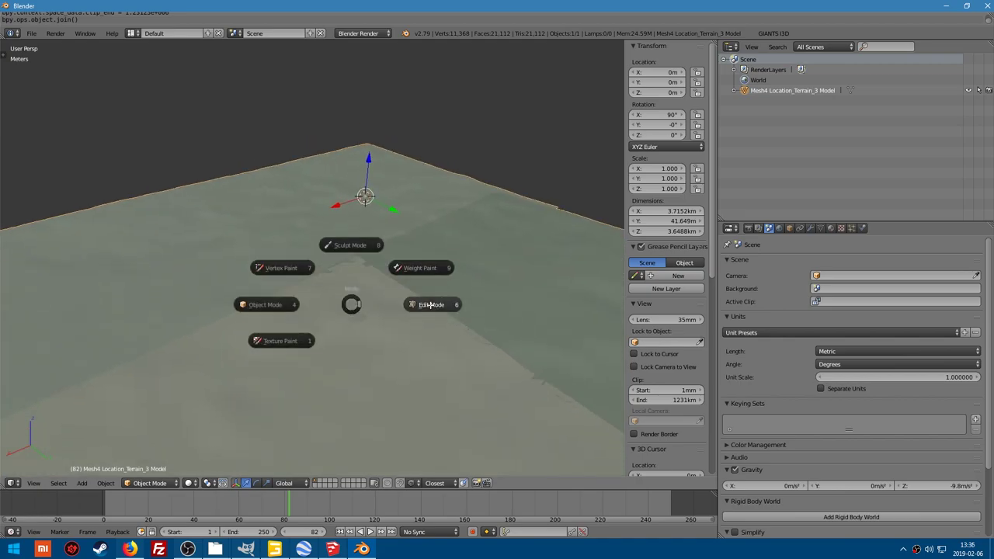
click(434, 305)
key(a)
key(a)
key(w)
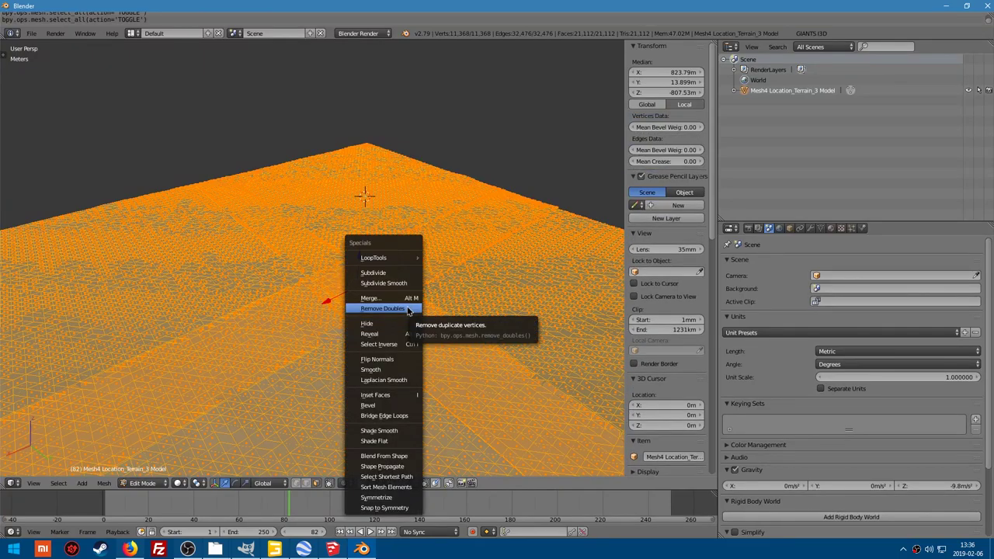
click(409, 310)
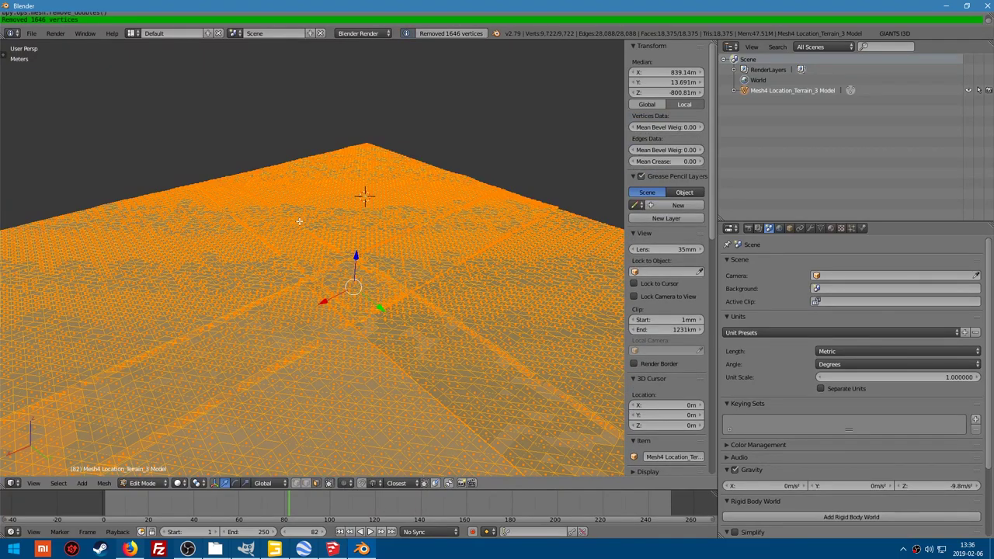
key(Tab)
click(328, 296)
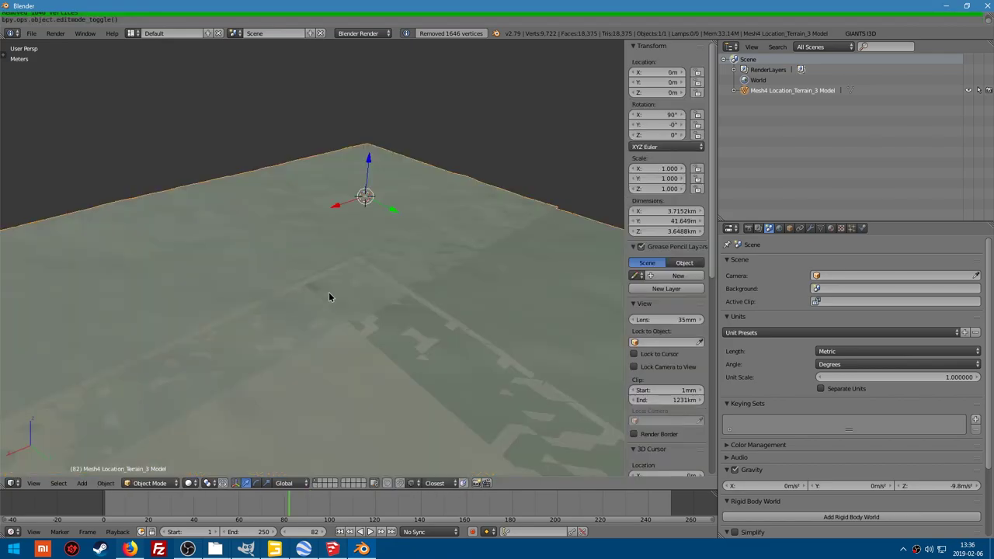
Switch the viewport shading to Material and check the terrain
scroll(326, 296, up, 2)
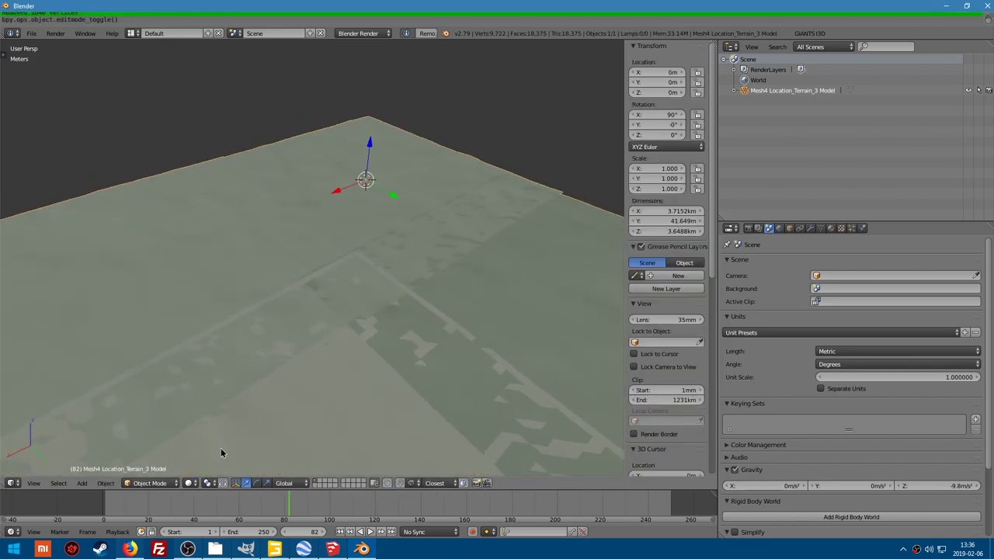
click(189, 483)
click(210, 425)
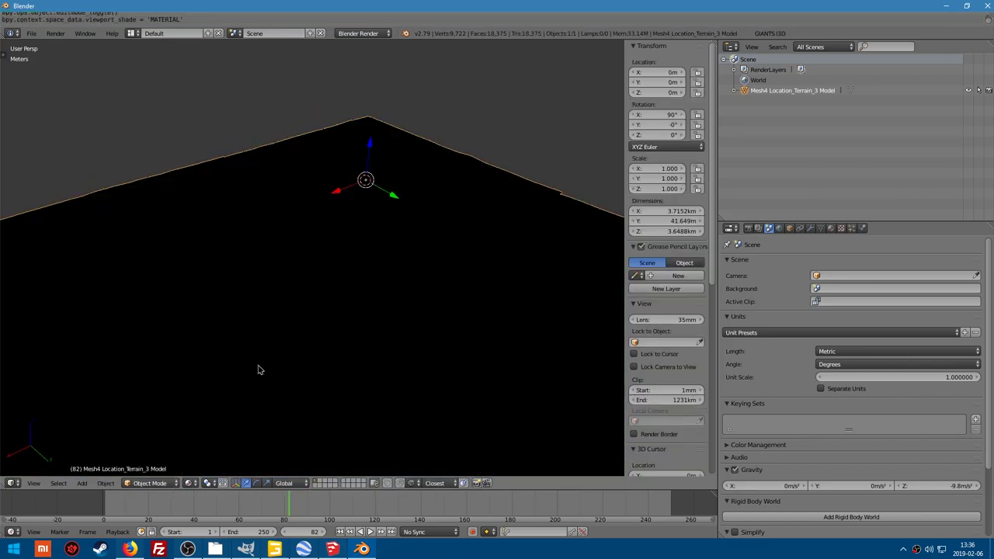
middle_drag(315, 298, 327, 262)
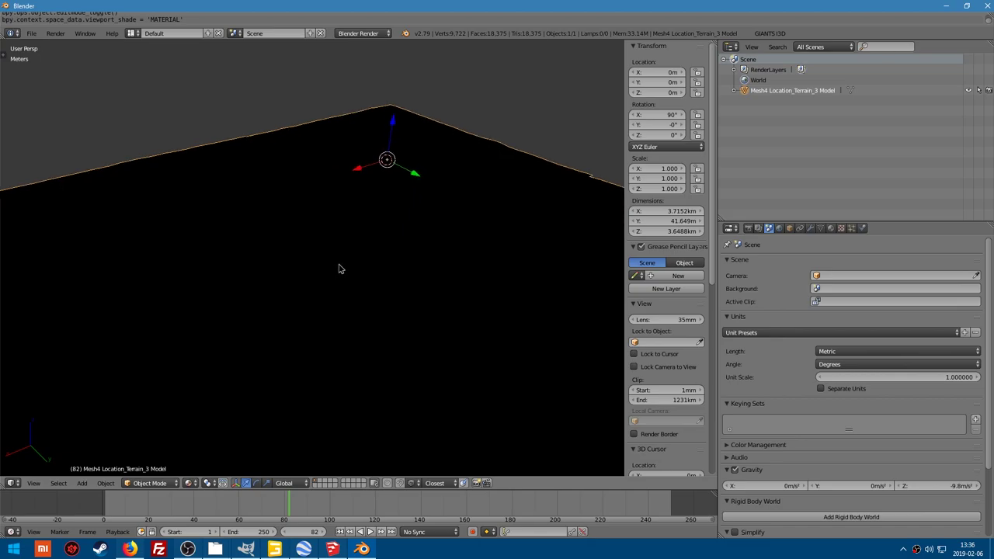
key(shift+a)
mouse_move(337, 380)
click(370, 385)
key(x)
click(370, 368)
Add a Sun lamp at the world origin to light the satellite imagery on the terrain
key(shift+a)
mouse_move(371, 368)
click(396, 377)
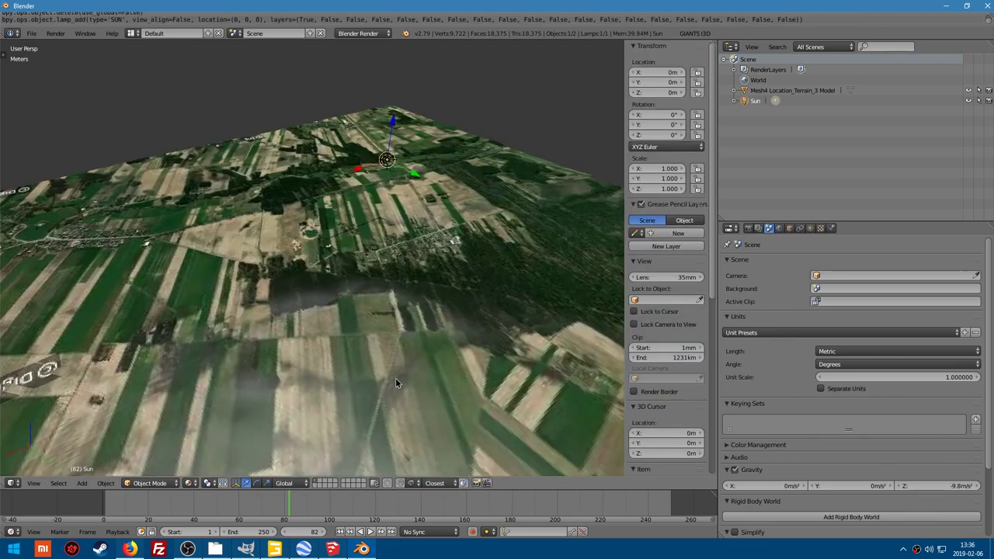
scroll(337, 339, down, 4)
middle_drag(338, 338, 325, 316)
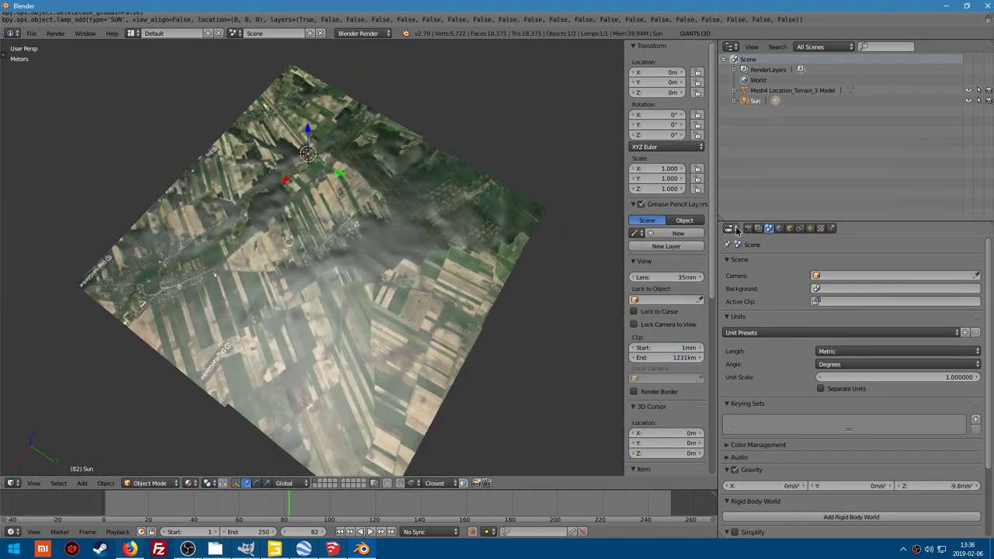
Select the terrain mesh and set its origin to the center of mass (surface)
right_click(429, 240)
scroll(346, 276, up, 3)
middle_drag(347, 280, 326, 293)
scroll(324, 287, down, 4)
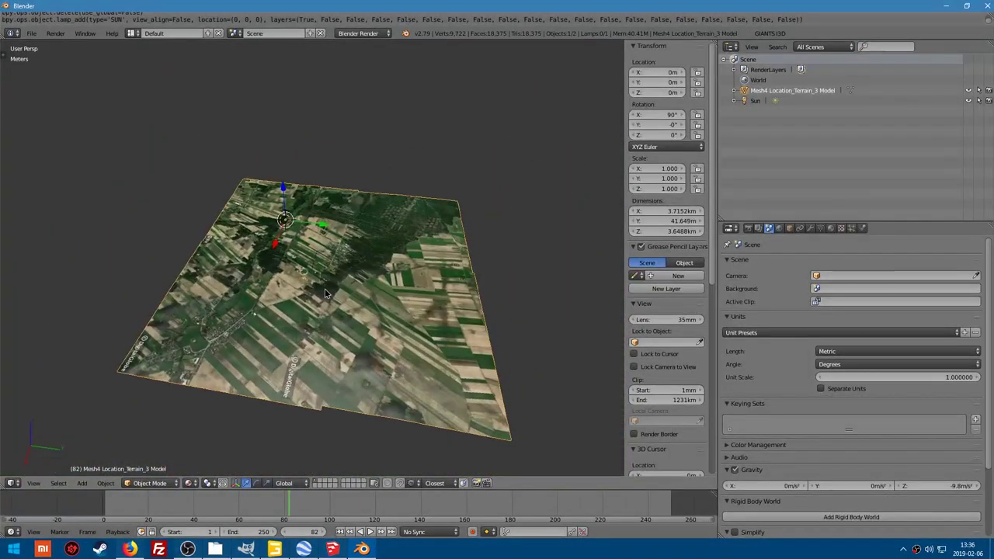
key(ctrl+shift+alt+c)
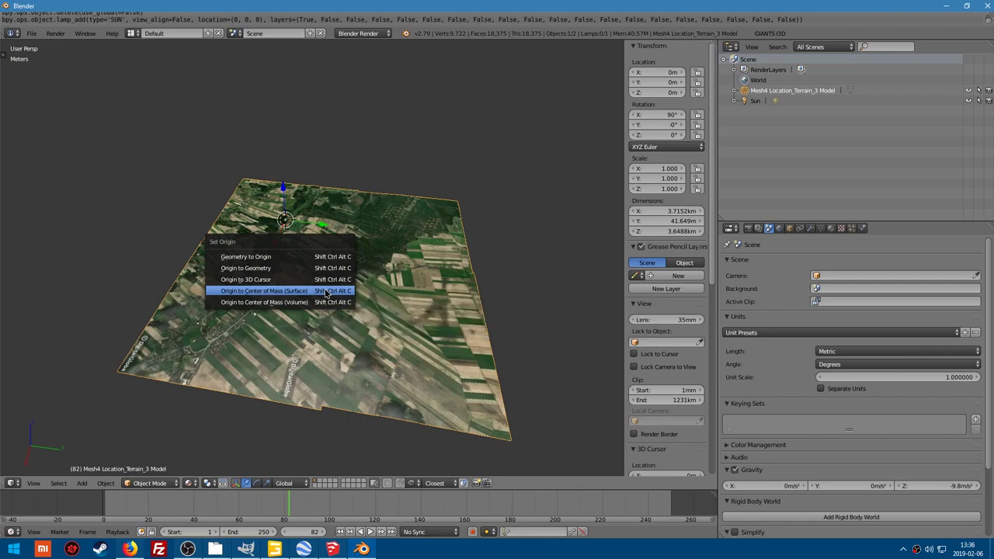
click(327, 292)
Snap the 3D cursor to the selected terrain's origin and add a plane there
scroll(334, 294, up, 1)
key(shift+s)
click(334, 293)
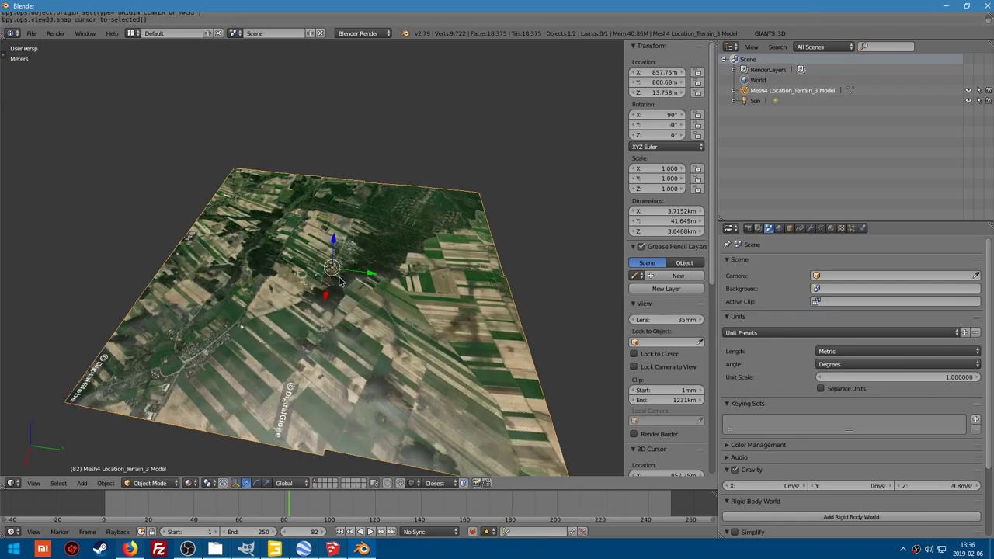
key(shift+a)
mouse_move(326, 162)
click(375, 161)
scroll(396, 313, up, 6)
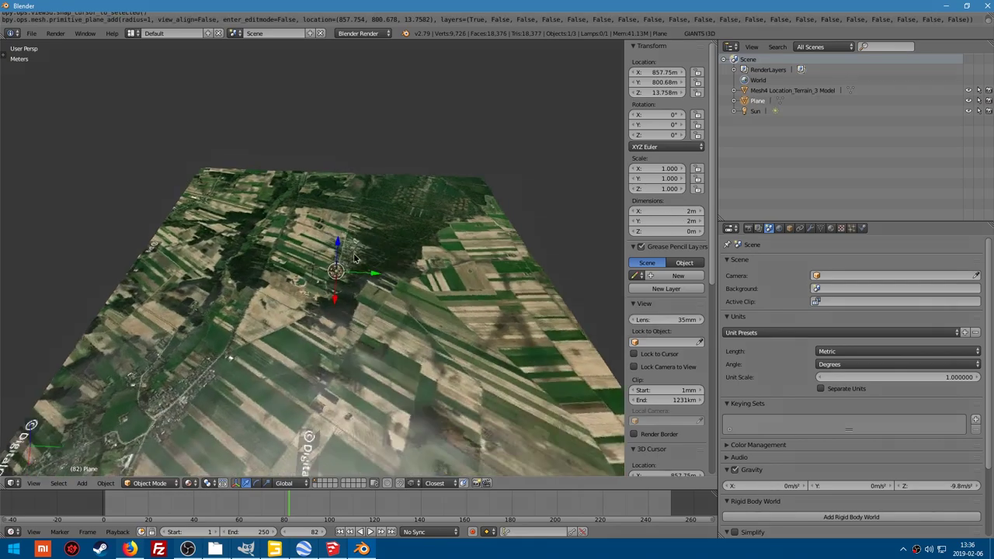
Move the plane up along the global Z axis by about 283 m, above the terrain
scroll(396, 313, down, 2)
key(g)
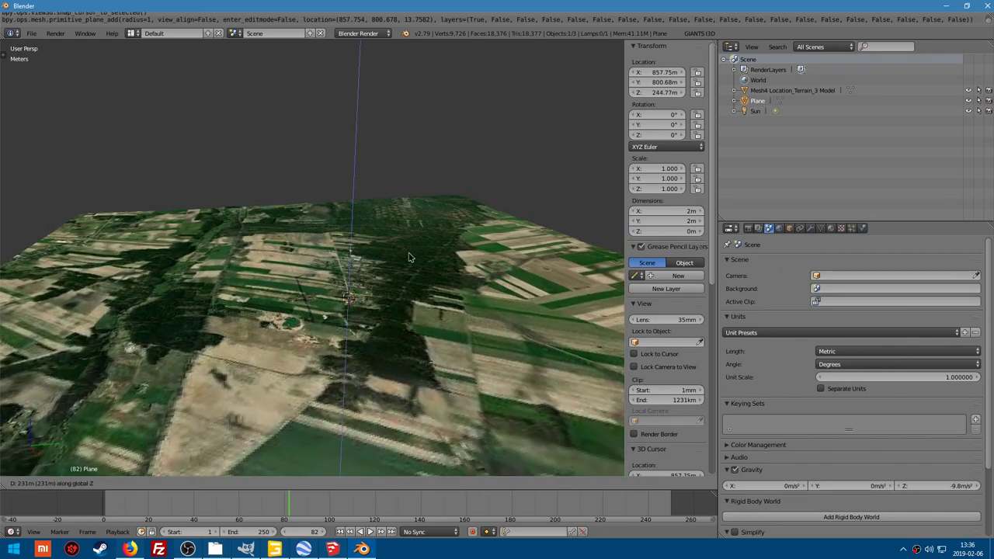
click(409, 248)
scroll(340, 238, up, 4)
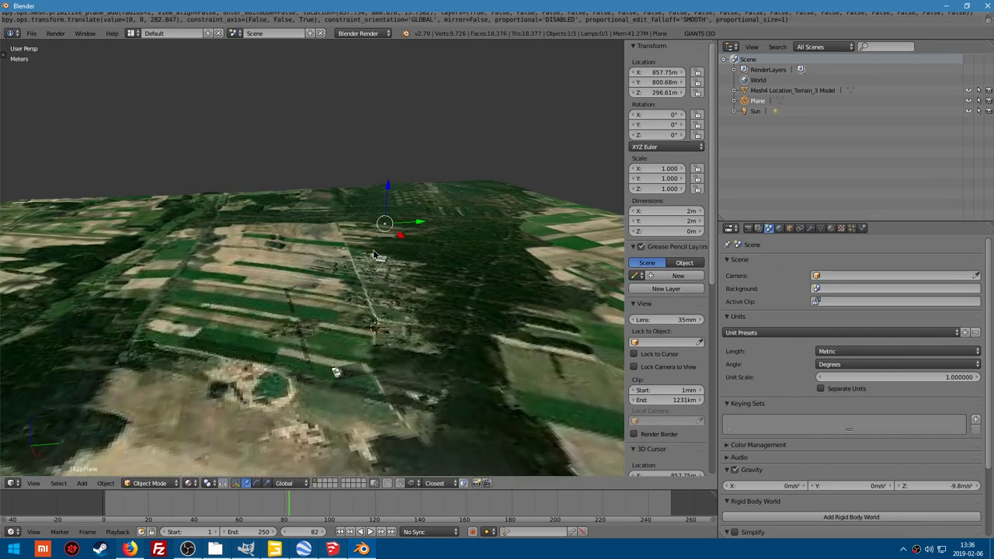
Set the plane's X and Y dimensions to 2048 m each and check its coverage over the terrain
shift+middle_drag(378, 252, 364, 265)
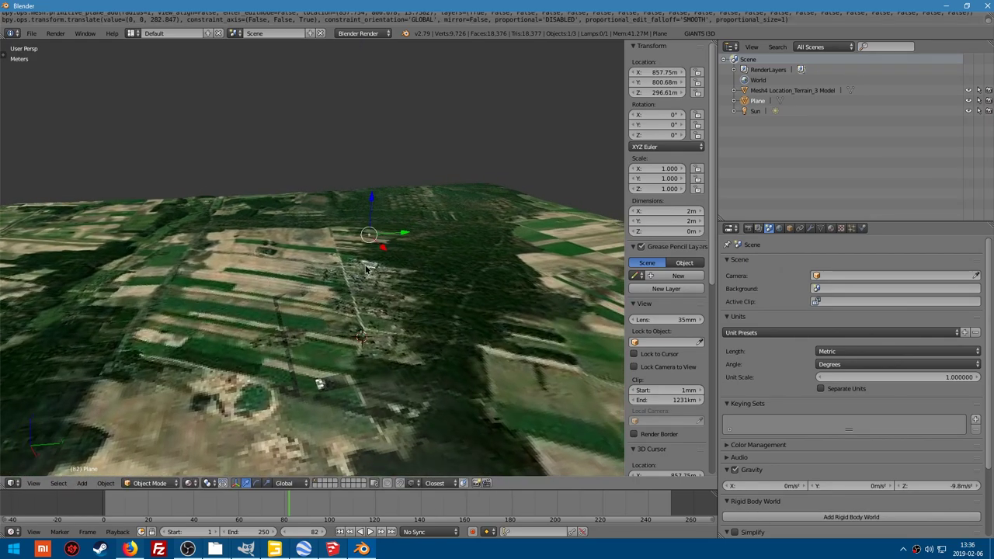
click(657, 211)
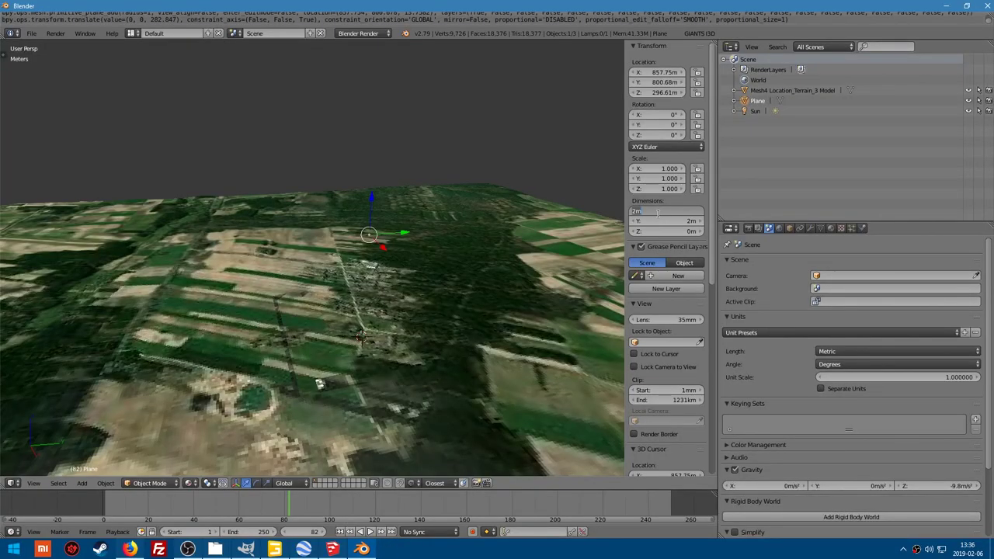
text(2048)
key(Tab)
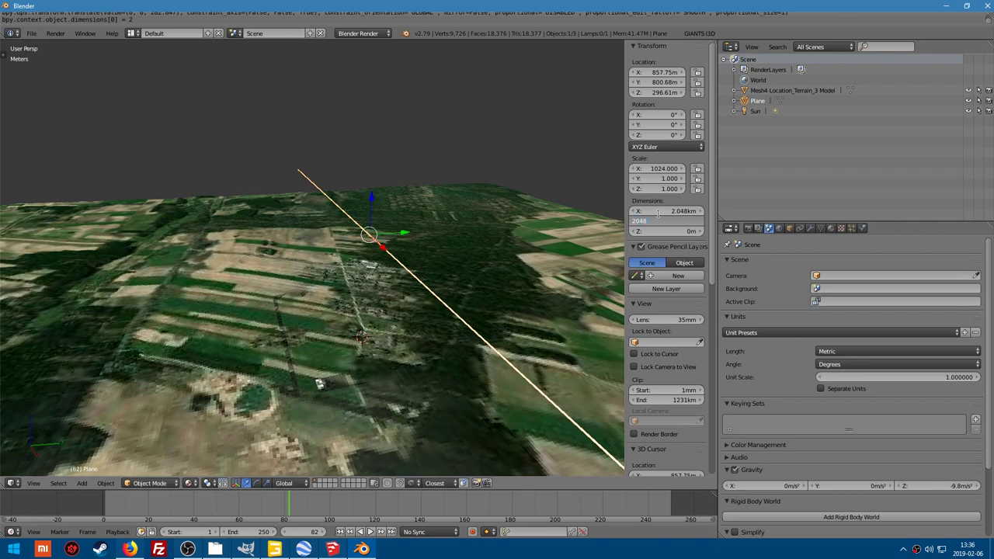
key(Return)
scroll(404, 251, down, 4)
scroll(349, 302, down, 2)
middle_drag(349, 288, 377, 311)
scroll(375, 320, up, 3)
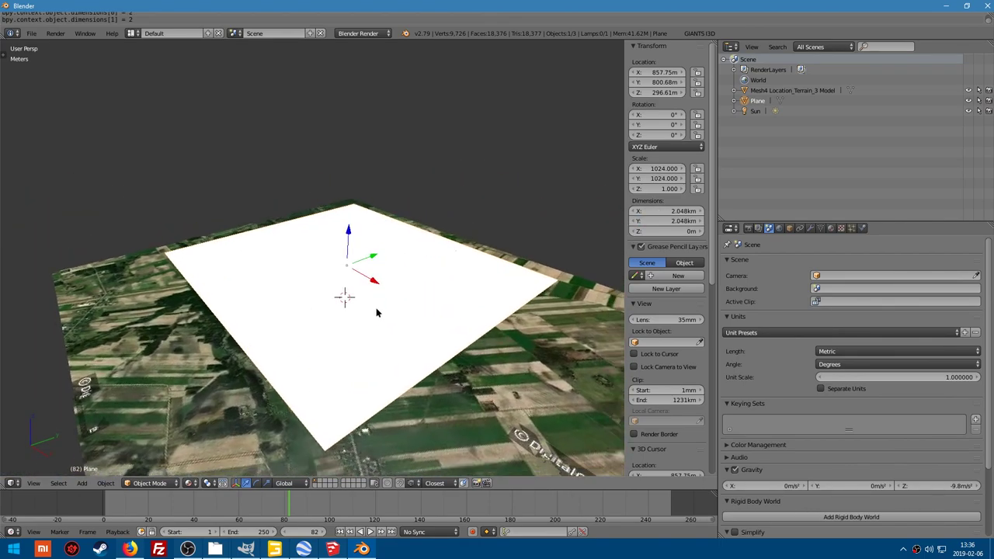
Give the plane a new material and add a new texture to it
click(829, 229)
click(799, 296)
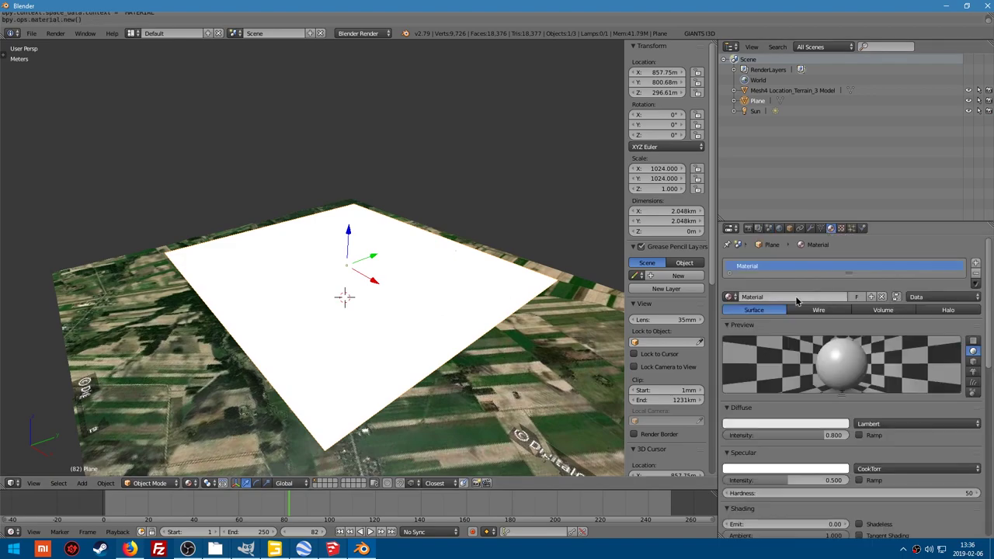
click(840, 228)
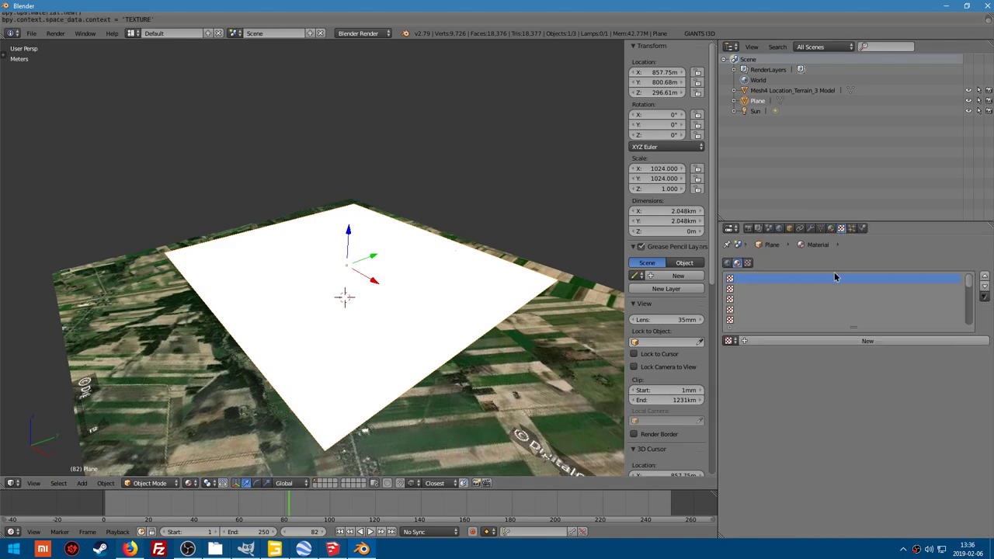
click(861, 337)
Load the image MAPA.dds from the GOOGLE EARTH PATHS folder as the plane's texture
click(916, 506)
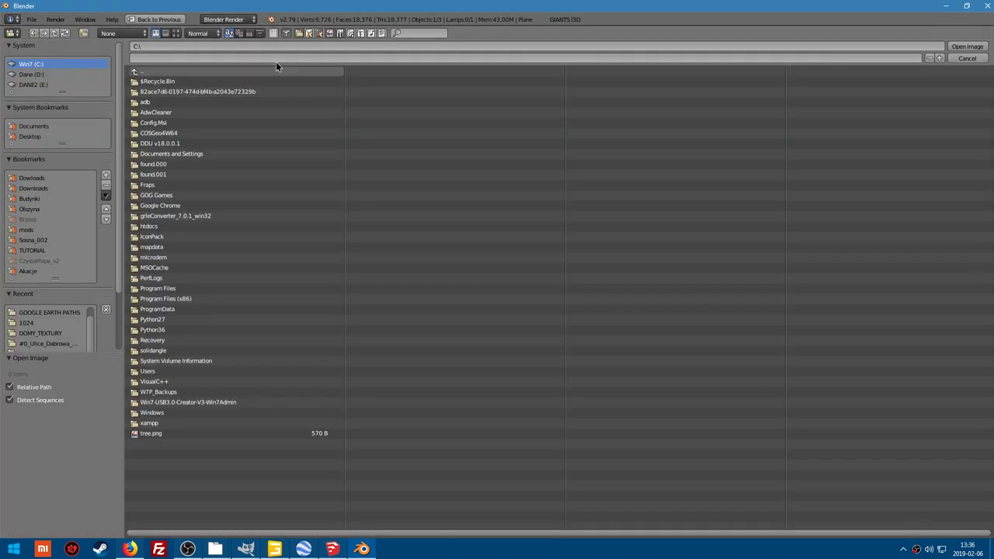
click(51, 313)
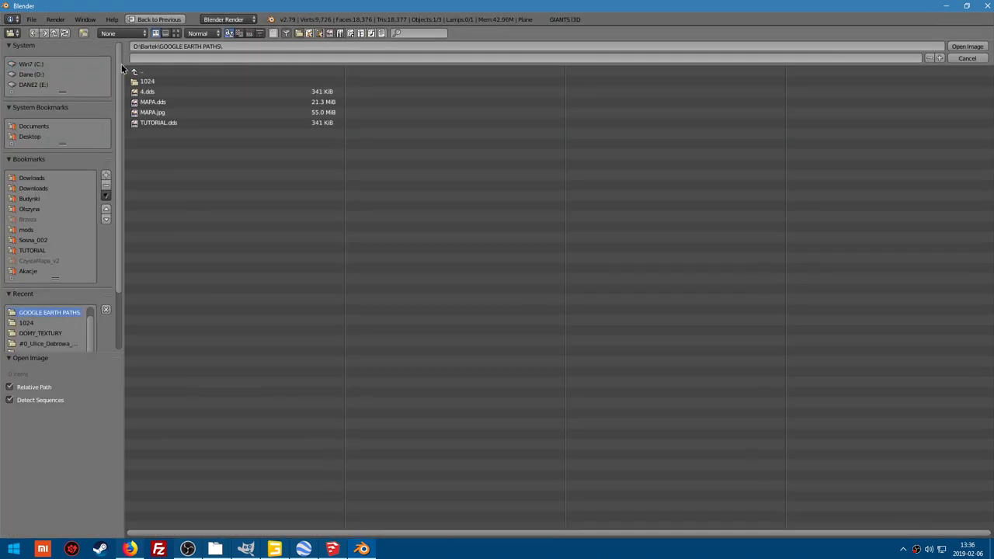
click(177, 33)
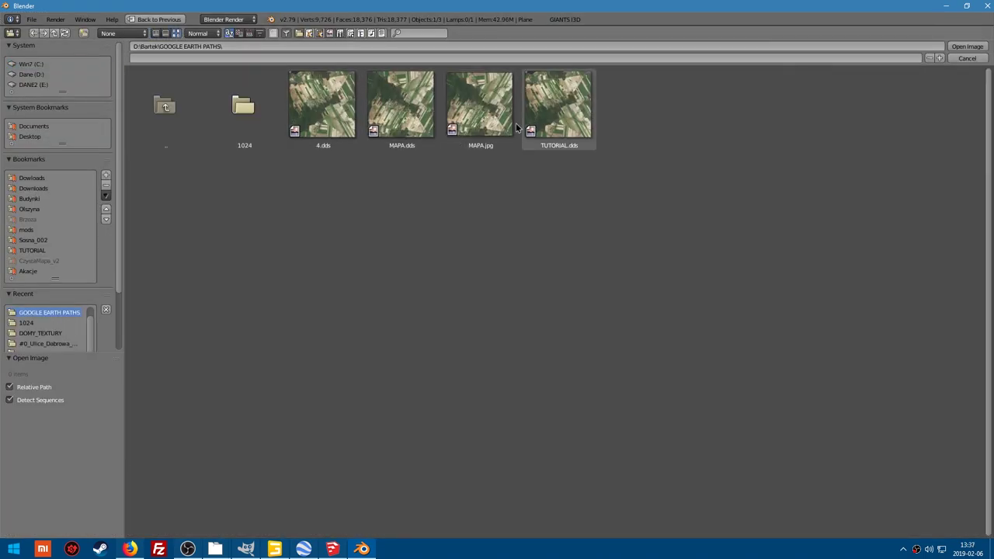
click(406, 111)
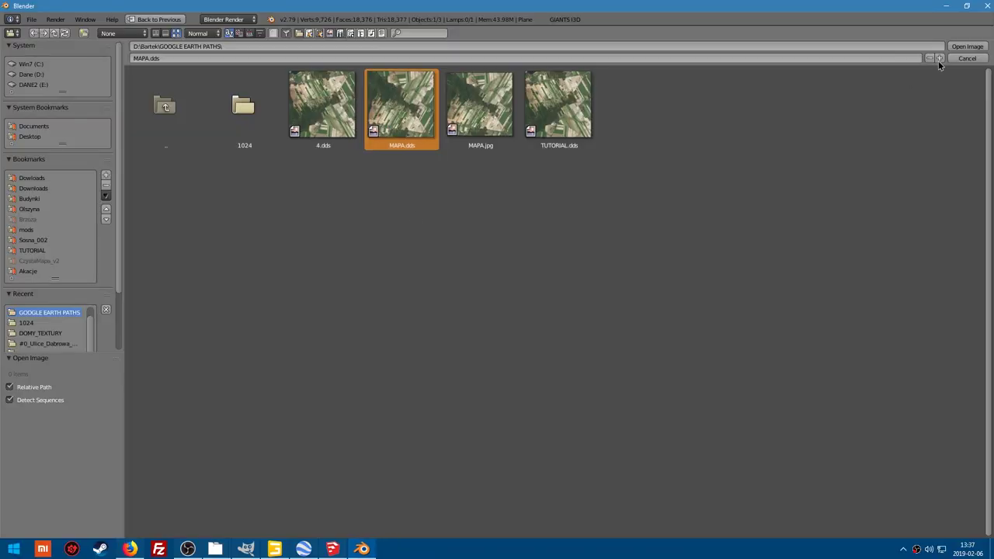
key(Return)
Reset the plane's UV mapping so the map image fills the whole face, and return to Object Mode
middle_drag(478, 273, 369, 302)
key(Tab)
click(416, 288)
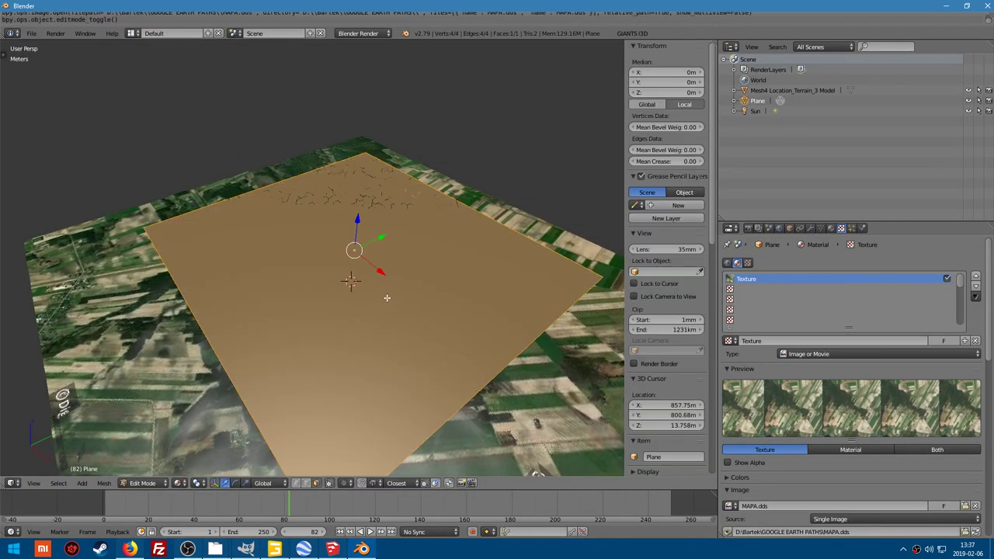
key(u)
click(382, 299)
middle_drag(382, 299, 334, 284)
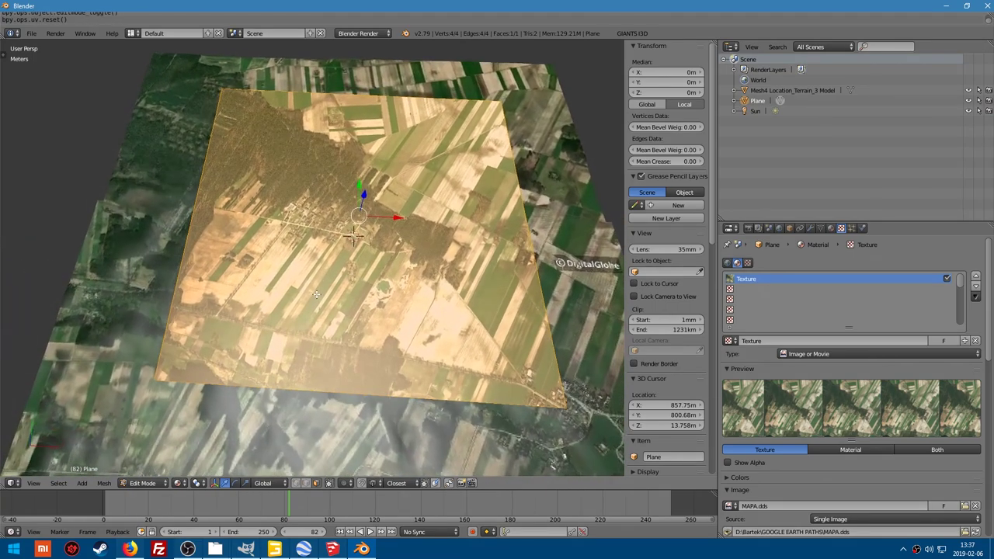
scroll(311, 286, down, 3)
key(Tab)
key(g)
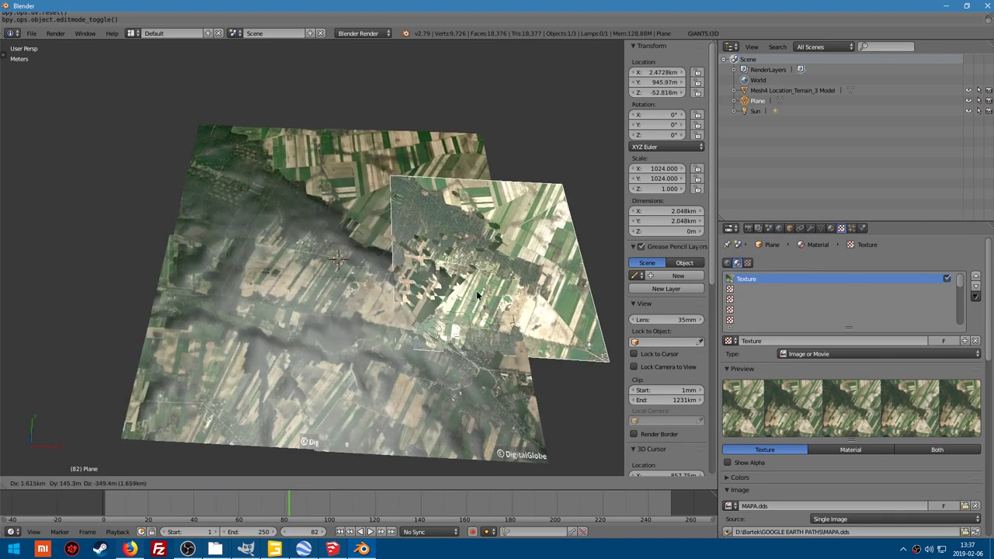
key(Escape)
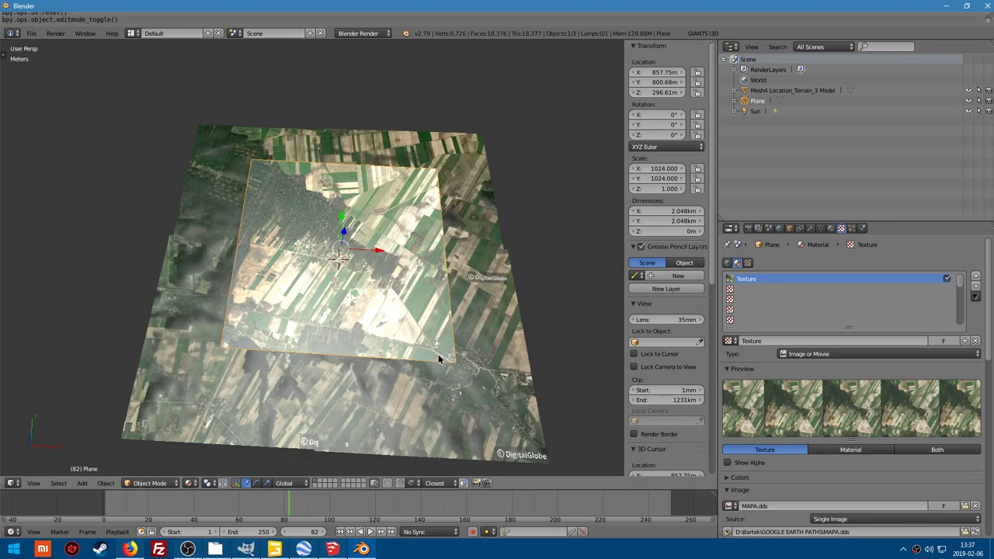
Set the plane material's specular intensity to 0 and enable Z Transparency with an alpha of about 0.225
scroll(388, 302, up, 2)
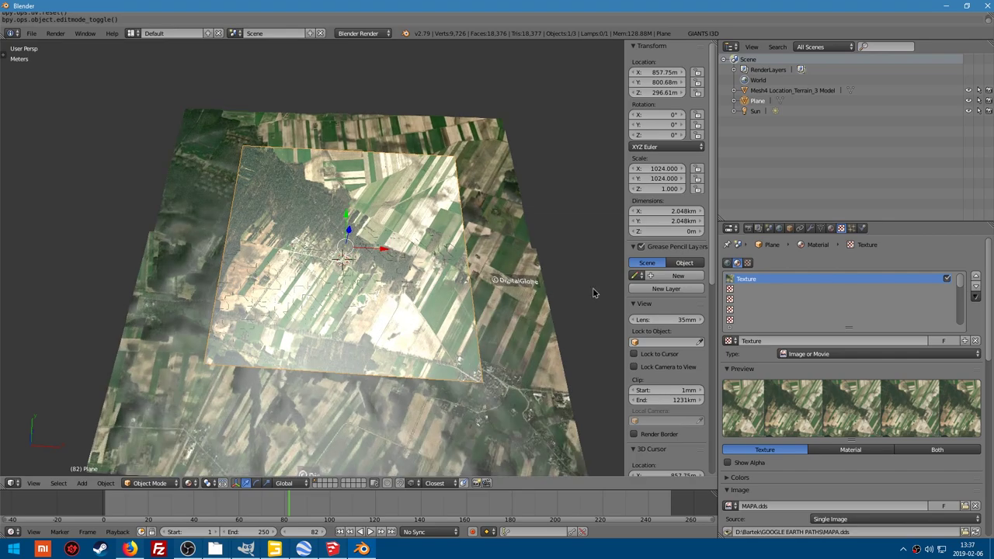
click(830, 227)
drag(790, 479, 730, 480)
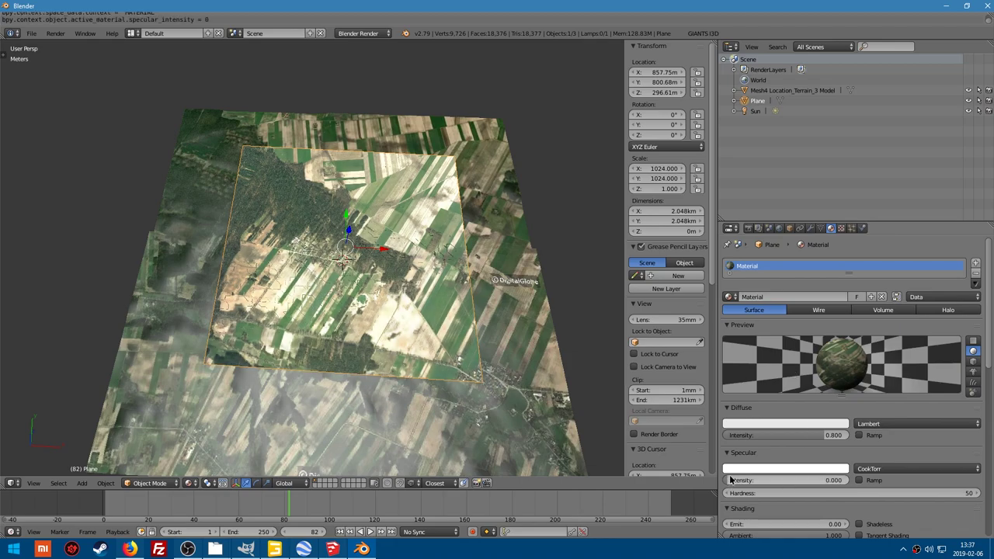
scroll(737, 475, down, 4)
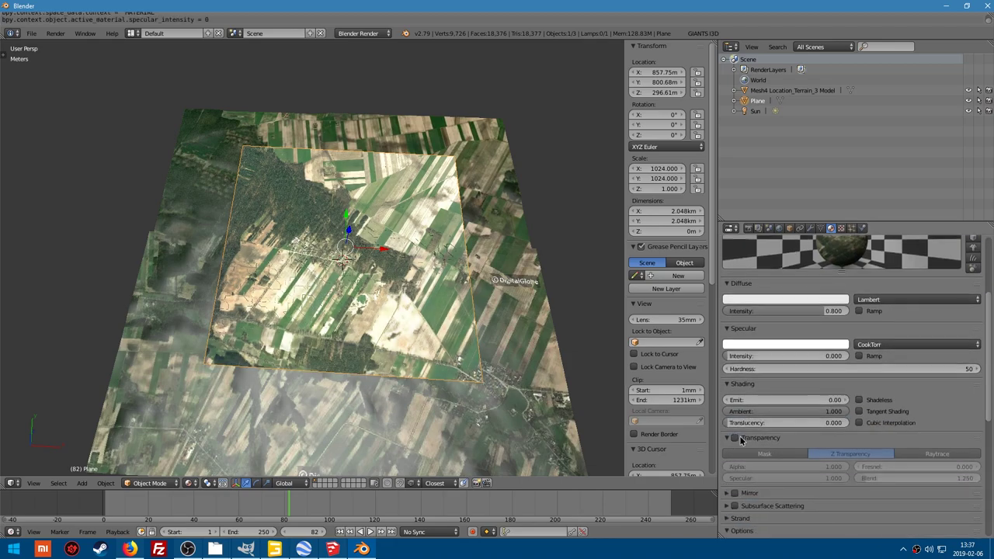
click(734, 438)
drag(782, 470, 745, 468)
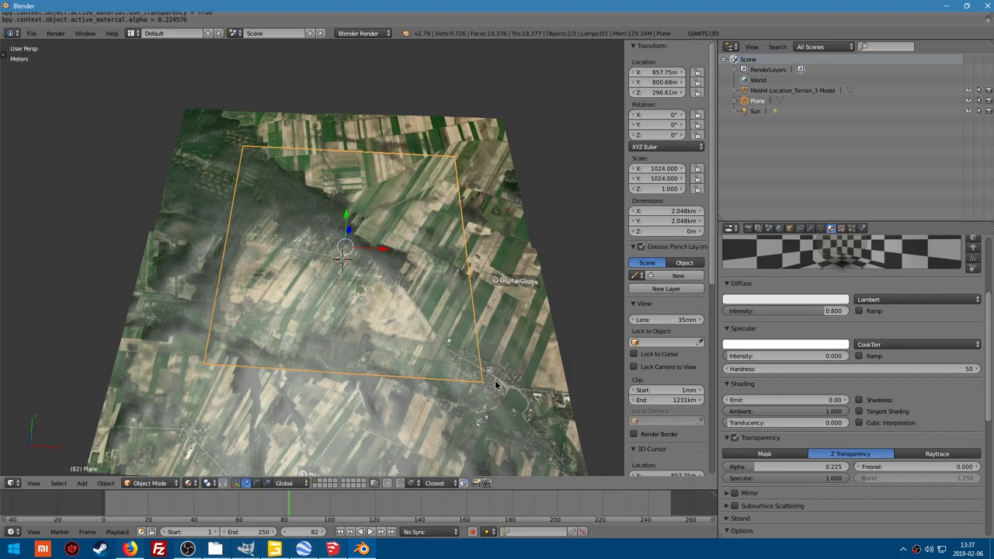
In top view, move the plane about 106 m along Y to bring its map image closer to the terrain imagery
key(KP_7)
shift+middle_drag(414, 288, 486, 333)
scroll(439, 285, up, 5)
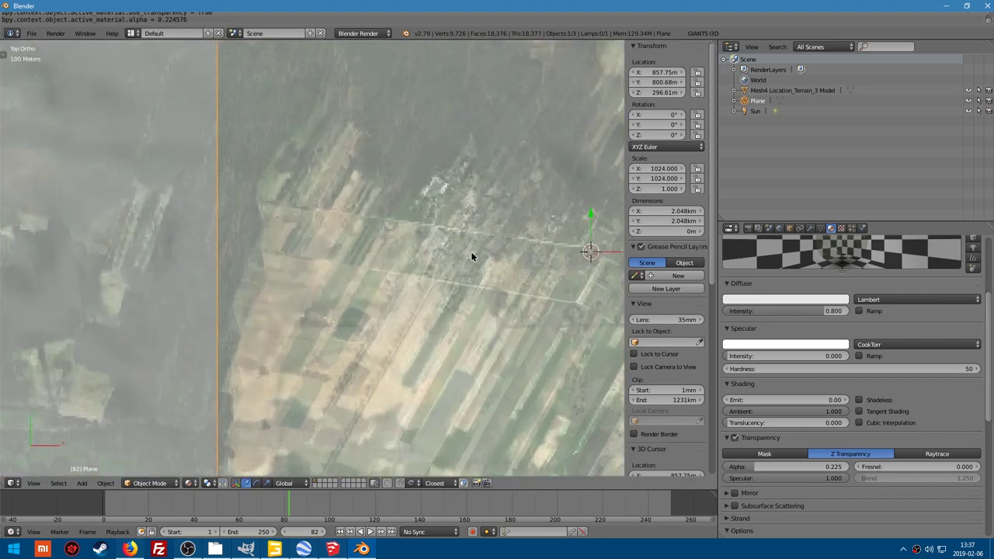
shift+middle_drag(471, 256, 402, 265)
key(g)
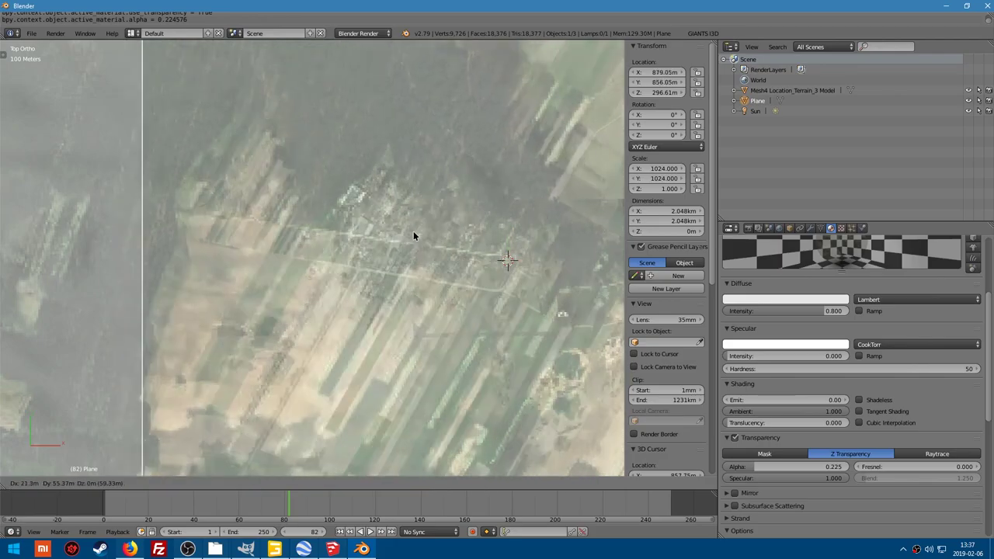
click(384, 301)
Shift the plane to about X 866.6 m, Y 953 m to line up the village roads with the terrain
scroll(431, 348, up, 4)
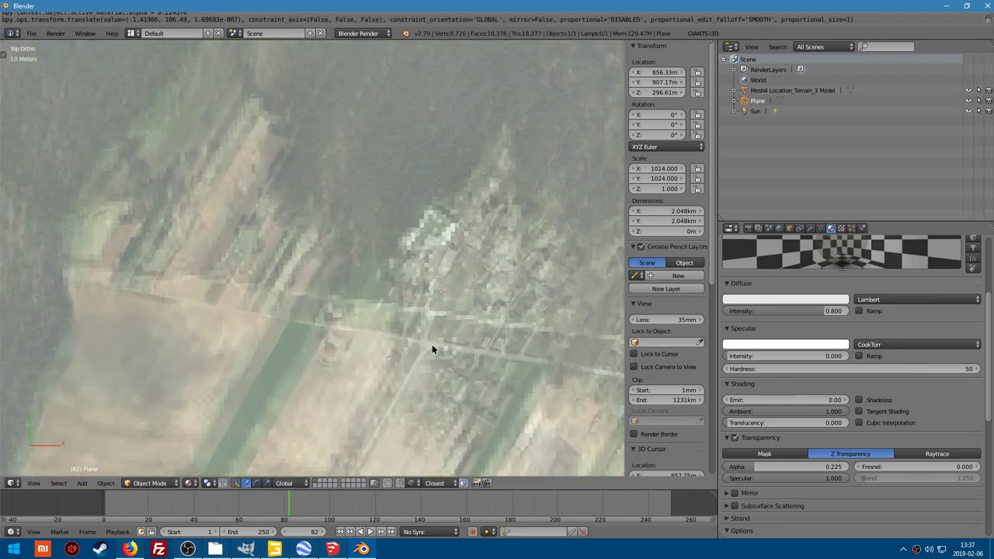
key(g)
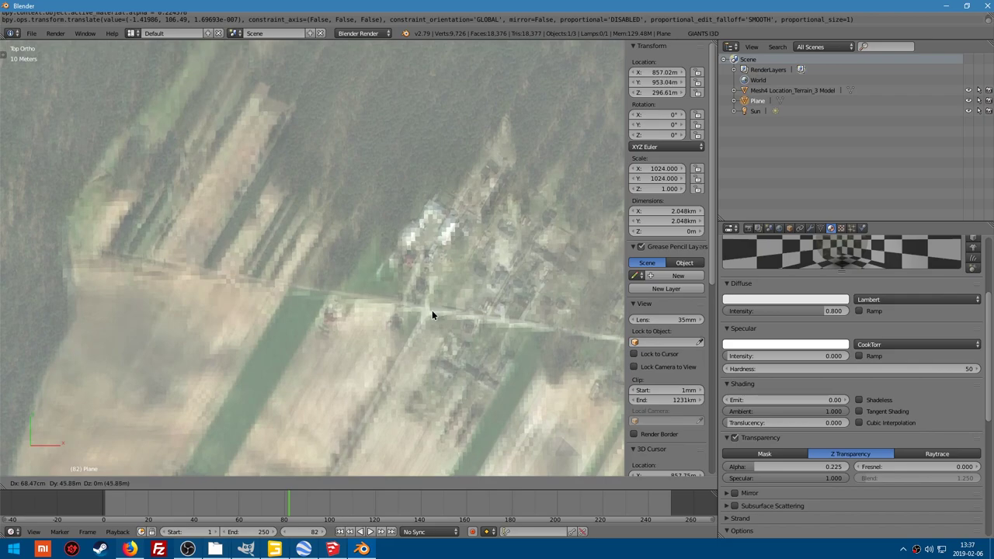
click(432, 311)
key(g)
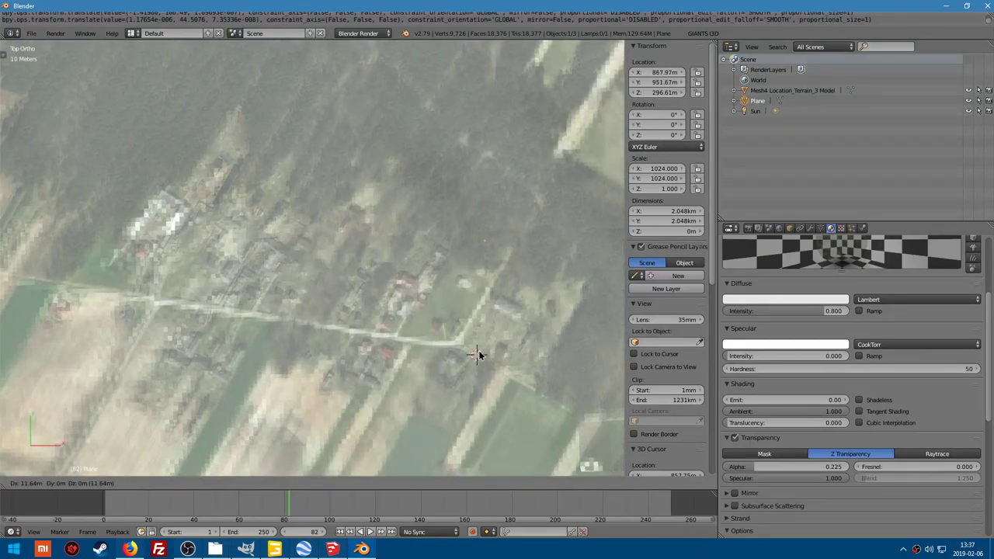
click(479, 349)
Nudge the plane about 1 m in X and 1.3 m in Y to match the field strips beside the forest
scroll(480, 339, down, 5)
scroll(484, 317, up, 5)
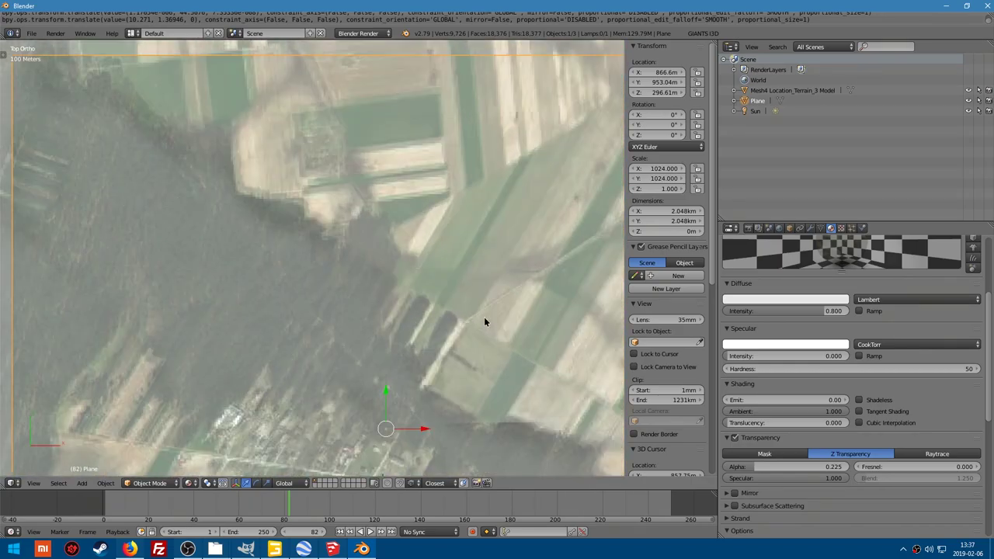
key(g)
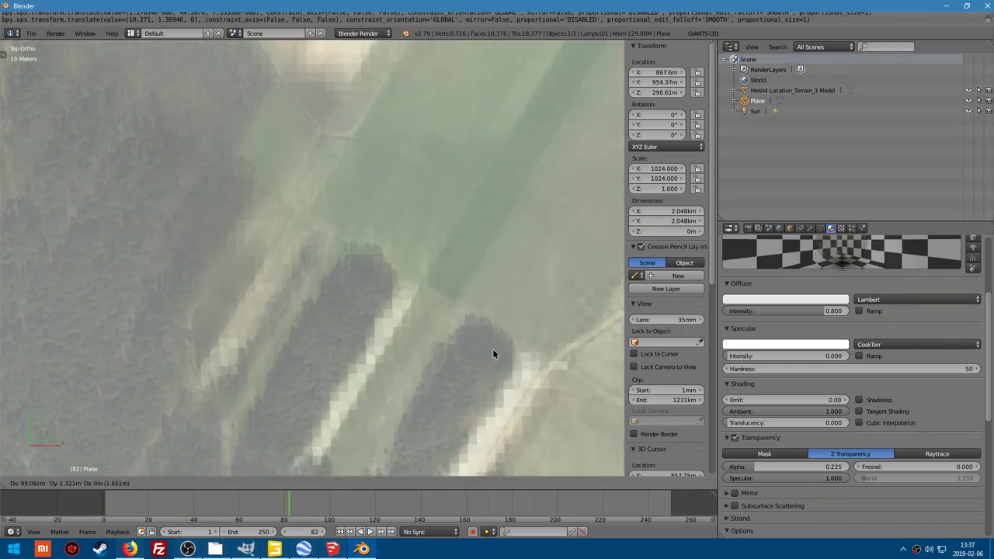
click(493, 349)
scroll(449, 360, down, 5)
scroll(368, 305, up, 5)
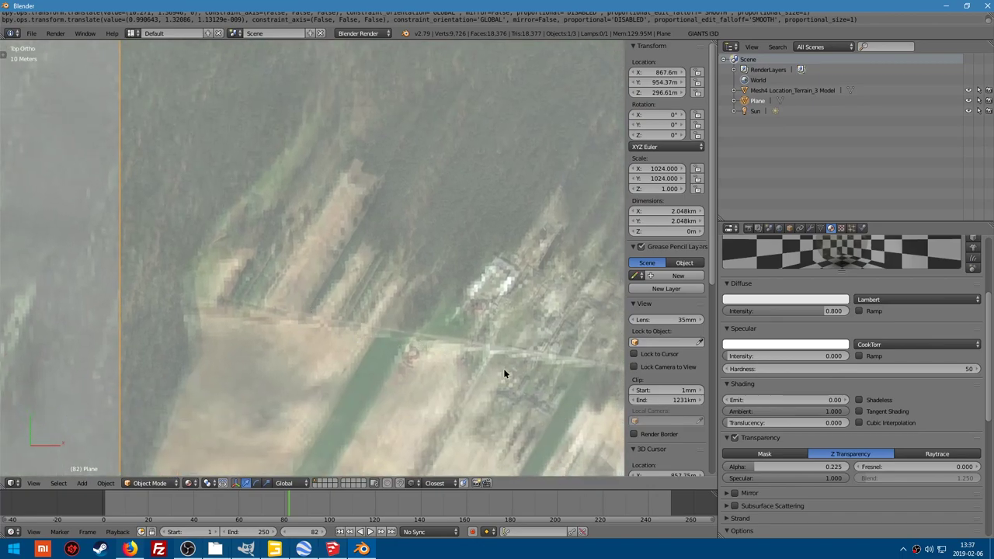
Shift the plane about 27 m in X and 10 m in Y, matching the road near its southeast corner
scroll(503, 373, down, 5)
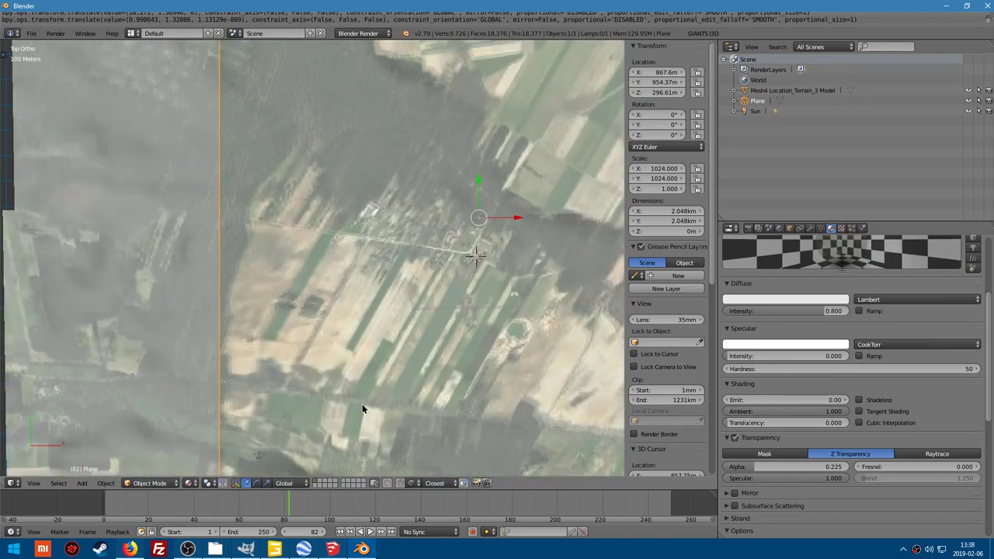
shift+middle_drag(388, 381, 390, 356)
scroll(404, 355, down, 2)
shift+middle_drag(618, 380, 485, 364)
scroll(487, 342, up, 3)
key(g)
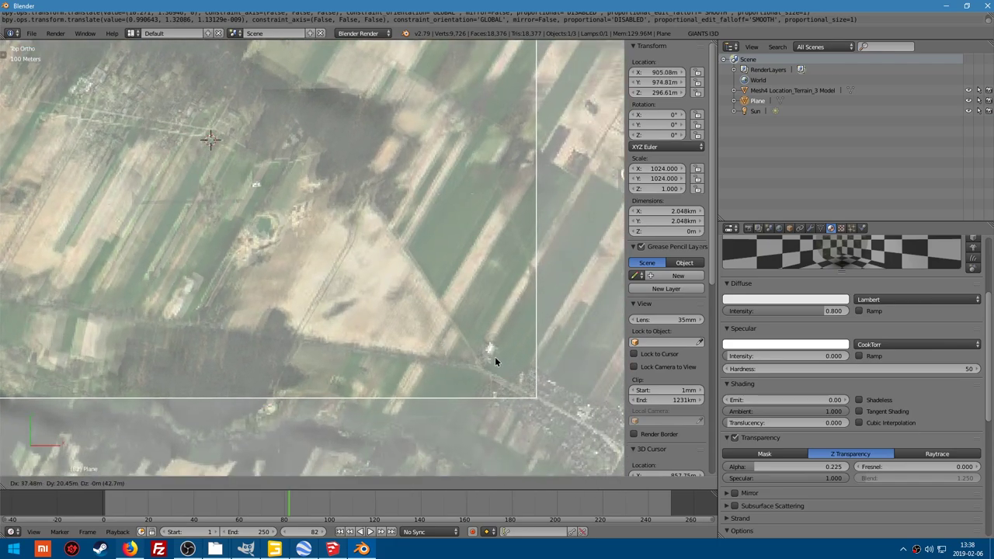
click(494, 358)
Move the plane back about 17 m in X and 14 m in Y to realign the village road with the terrain
scroll(326, 278, up, 5)
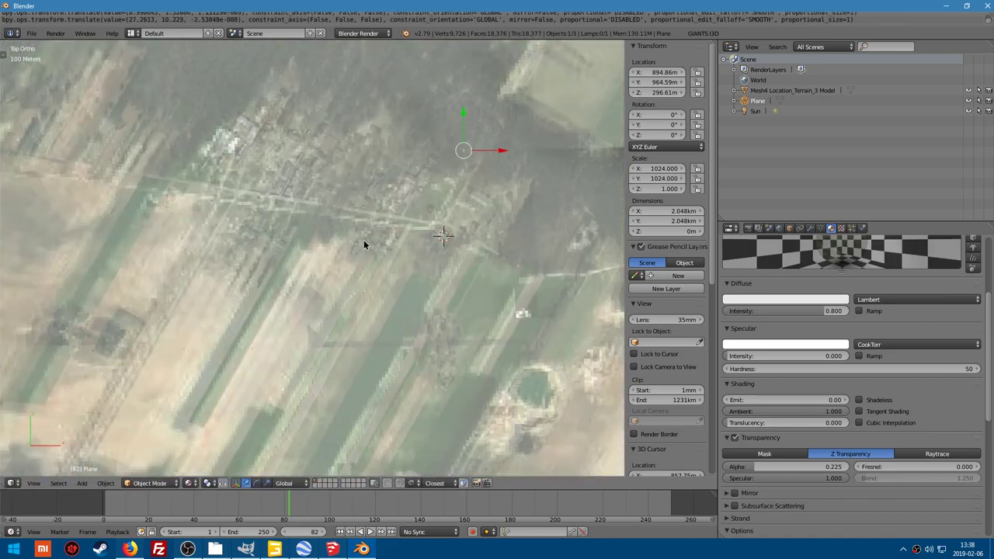
shift+middle_drag(364, 240, 377, 317)
scroll(329, 242, down, 3)
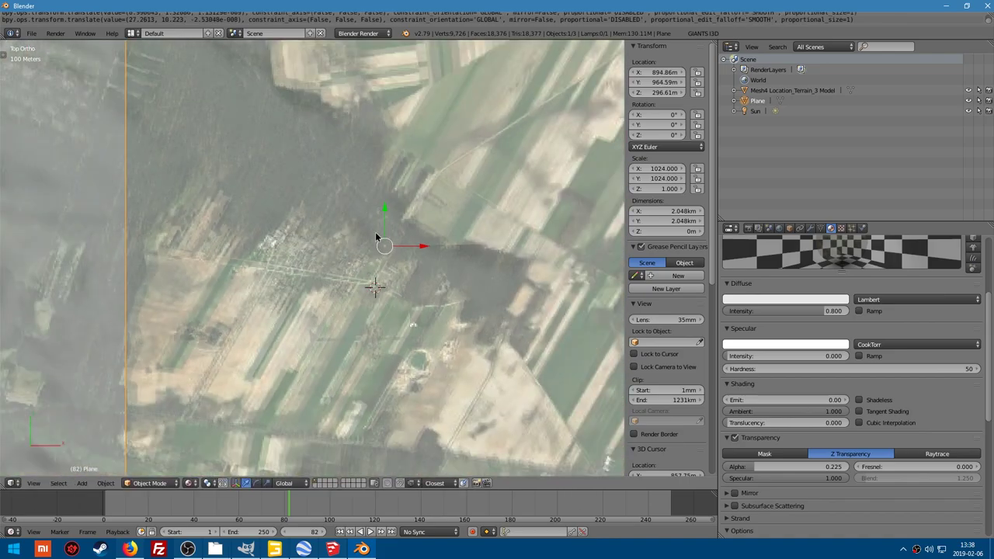
scroll(385, 261, up, 2)
key(g)
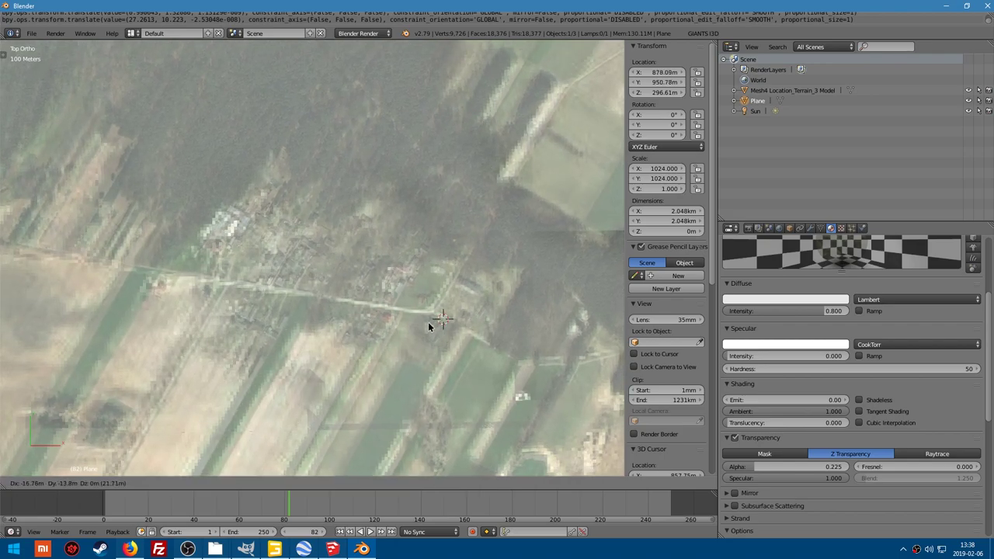
click(428, 326)
Check the overlay's alignment across the terrain and turn off the plane material's transparency
scroll(431, 331, down, 3)
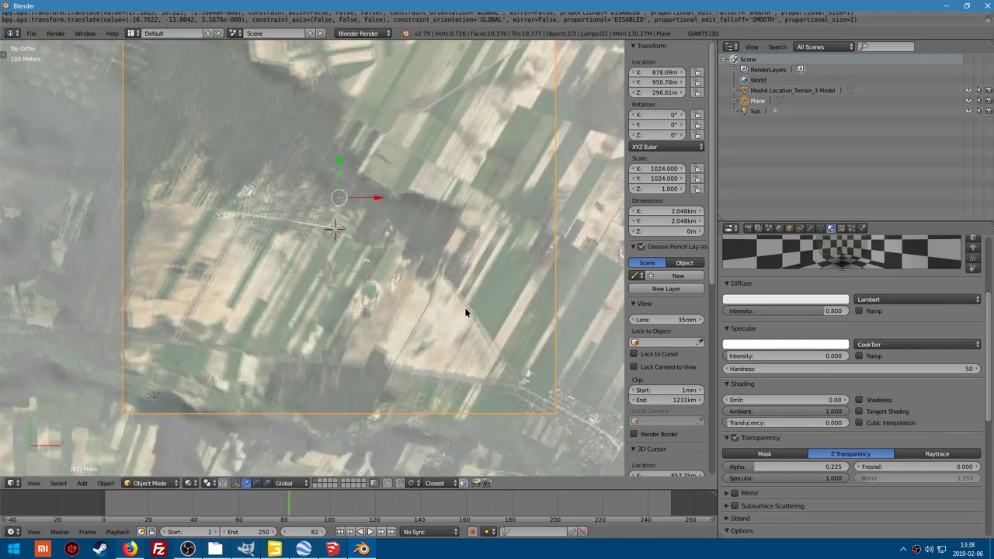
shift+middle_drag(339, 282, 380, 350)
scroll(410, 321, down, 1)
shift+middle_drag(454, 316, 420, 298)
scroll(420, 298, down, 2)
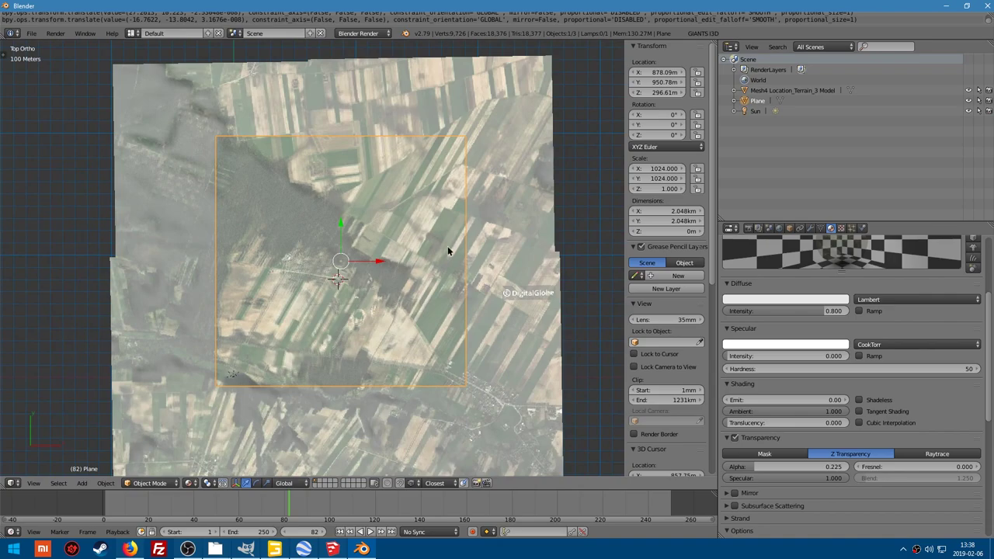
middle_drag(381, 313, 425, 364)
click(736, 438)
Extrude the plane's face downward by about 180 m into a box and return to Object Mode
middle_drag(365, 281, 425, 261)
key(Tab)
click(429, 266)
scroll(420, 268, up, 1)
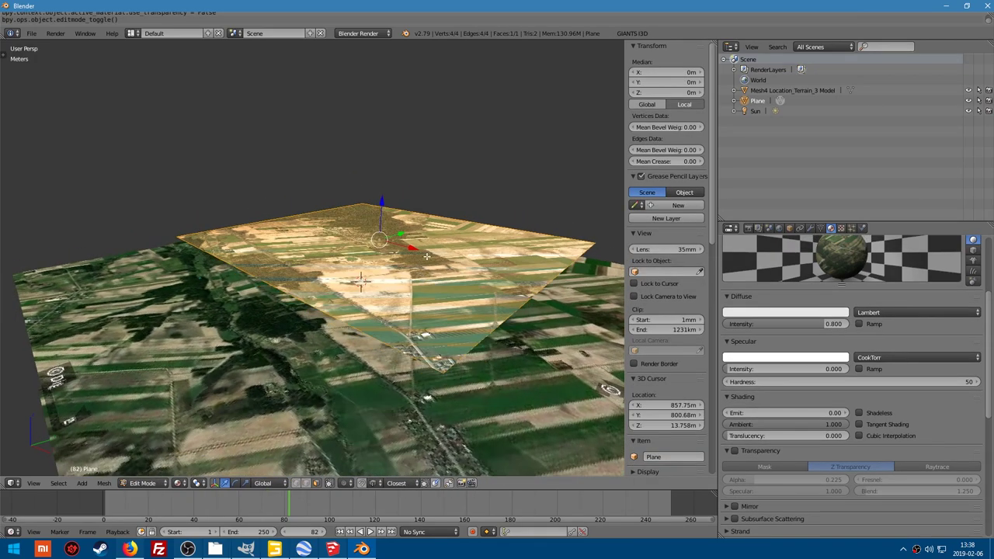
key(e)
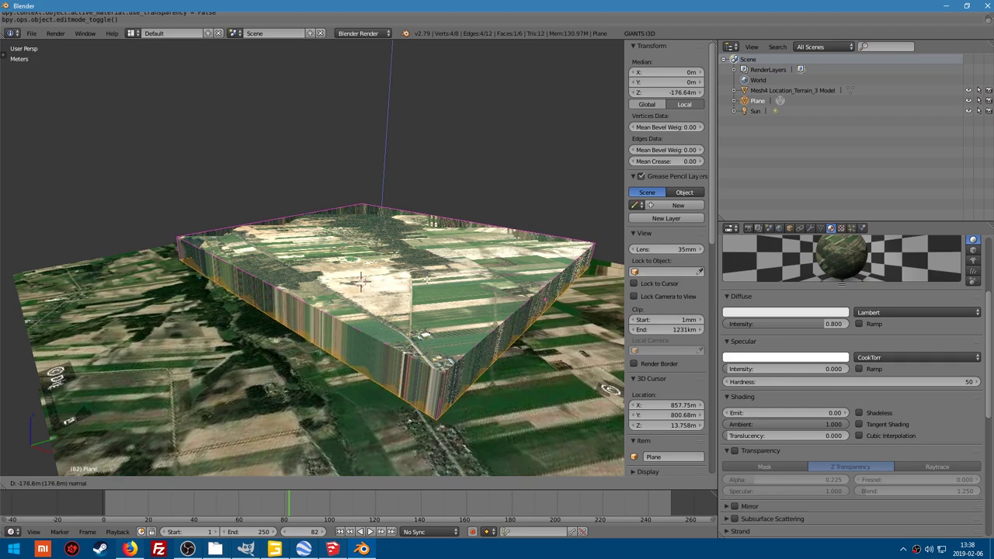
key(Return)
middle_drag(375, 289, 397, 305)
key(Tab)
click(335, 281)
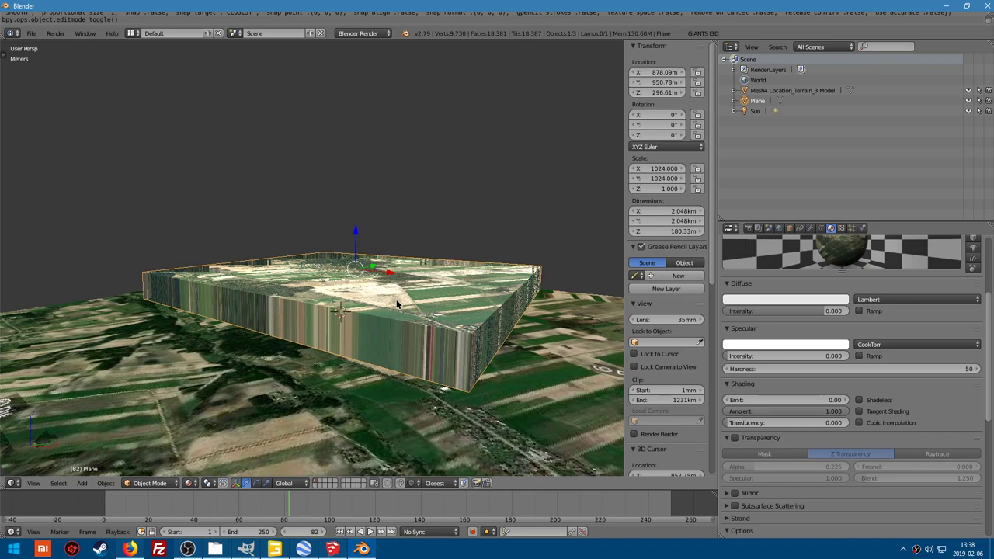
Lower the box about 197 m along Z in the front view, so it straddles the terrain surface
key(KP_1)
shift+middle_drag(314, 334, 377, 334)
key(Tab)
click(306, 336)
click(166, 485)
click(165, 485)
click(165, 486)
click(166, 486)
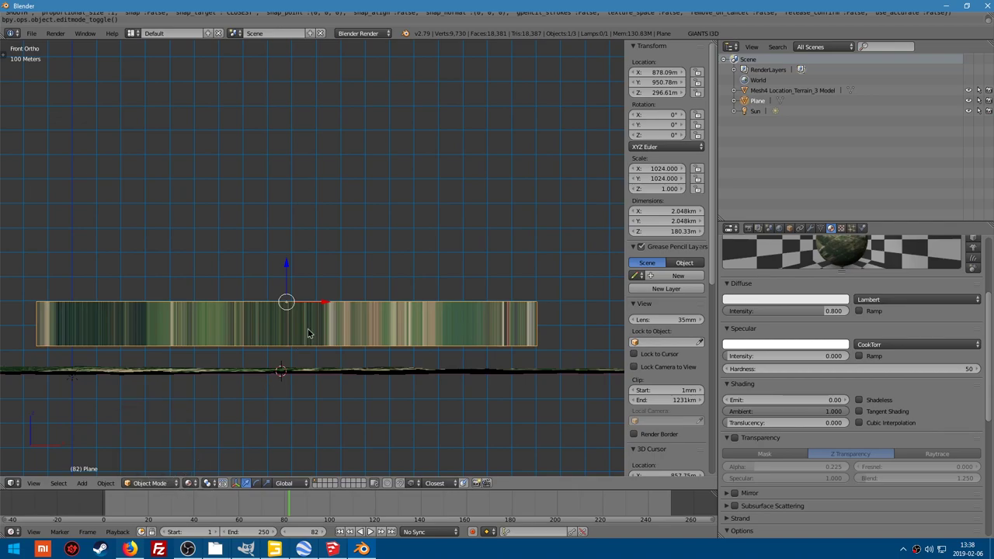
key(g)
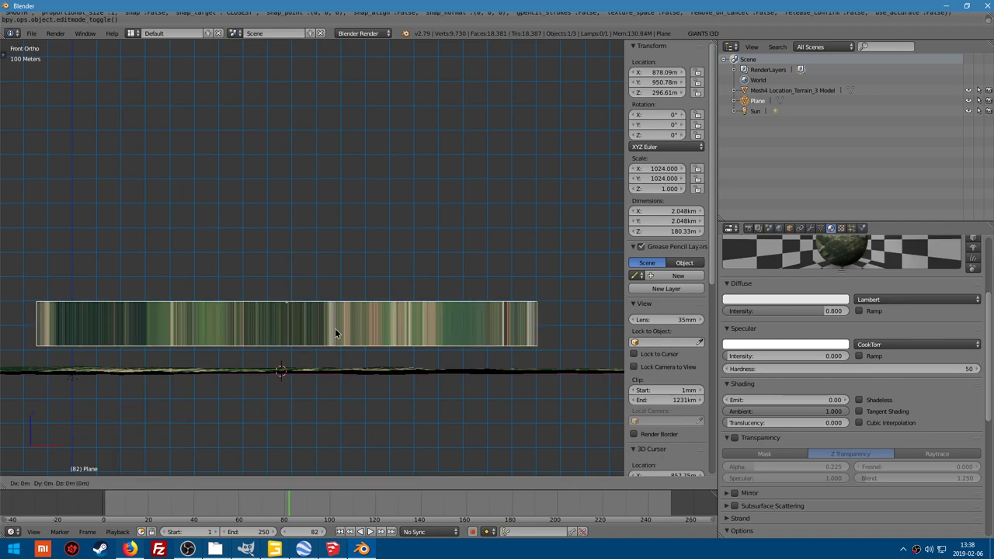
key(z)
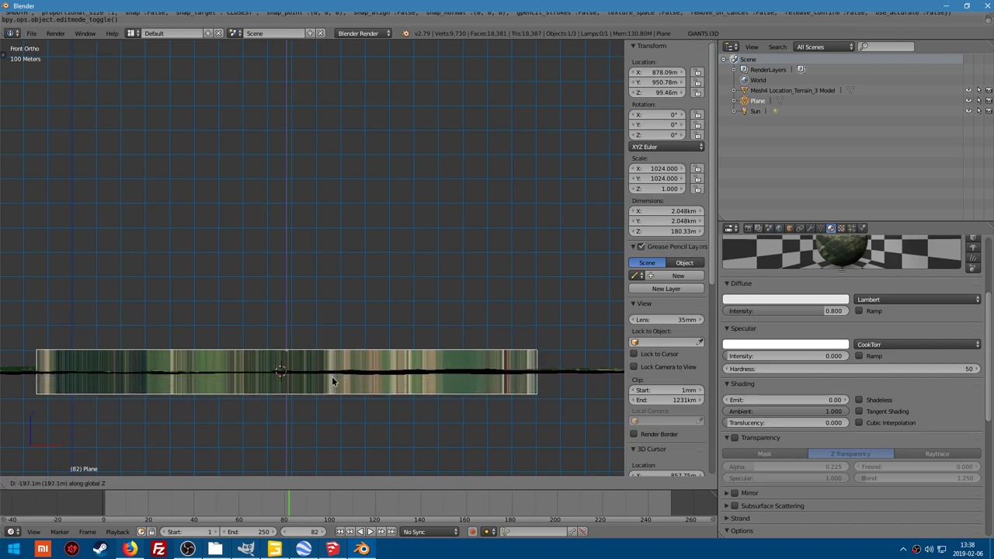
click(333, 376)
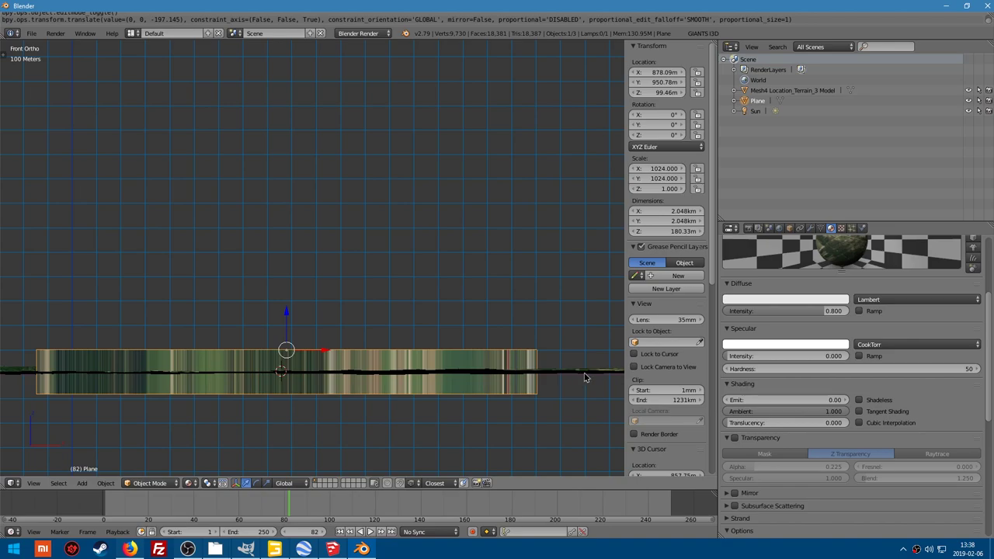
Add a Boolean modifier to the terrain mesh with operation Intersect and object Plane, and apply it
middle_drag(497, 366, 507, 390)
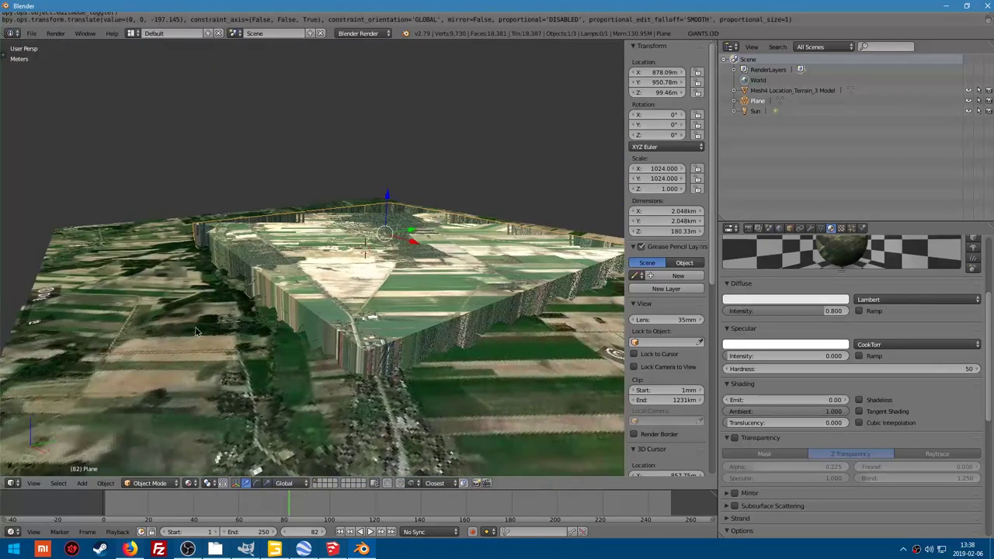
right_click(105, 254)
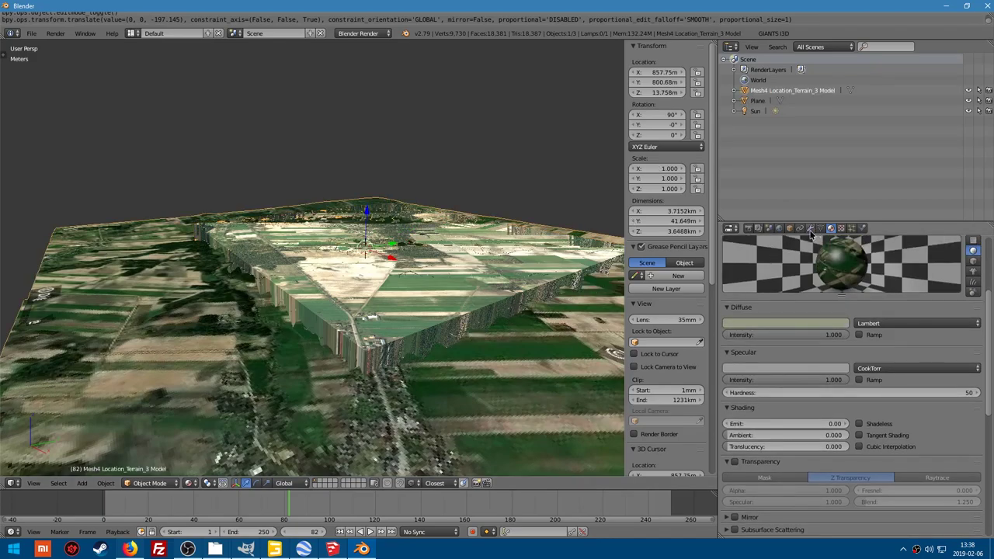
click(810, 229)
click(791, 265)
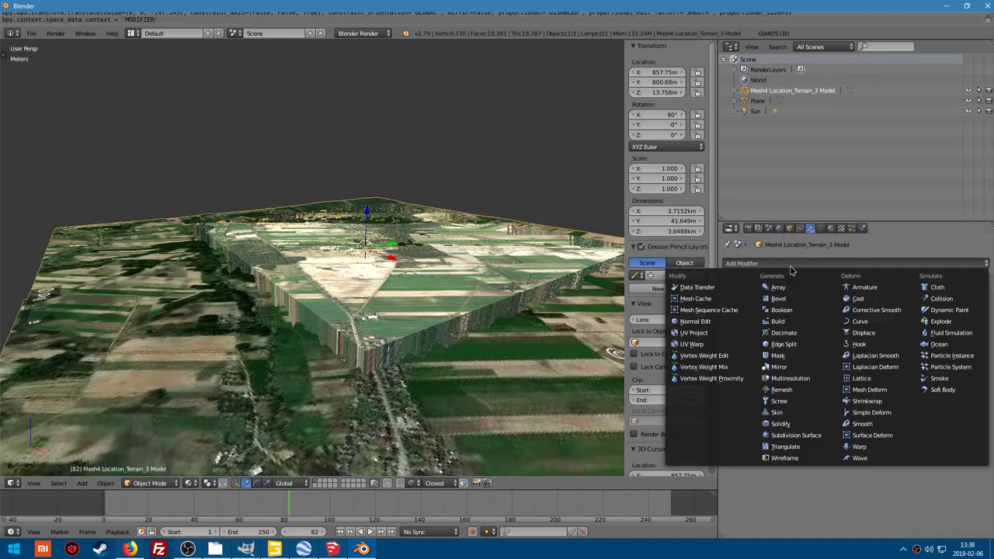
click(780, 311)
click(875, 323)
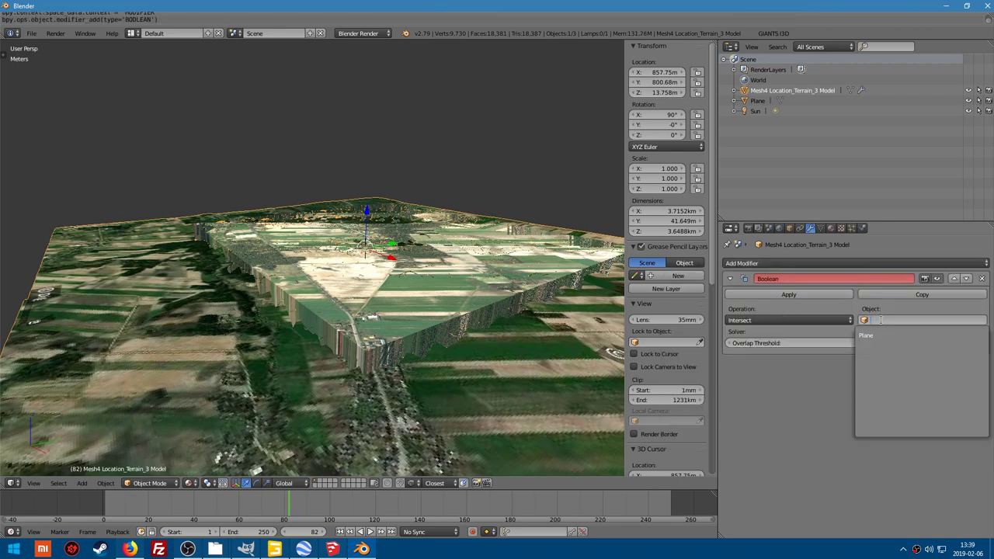
click(868, 336)
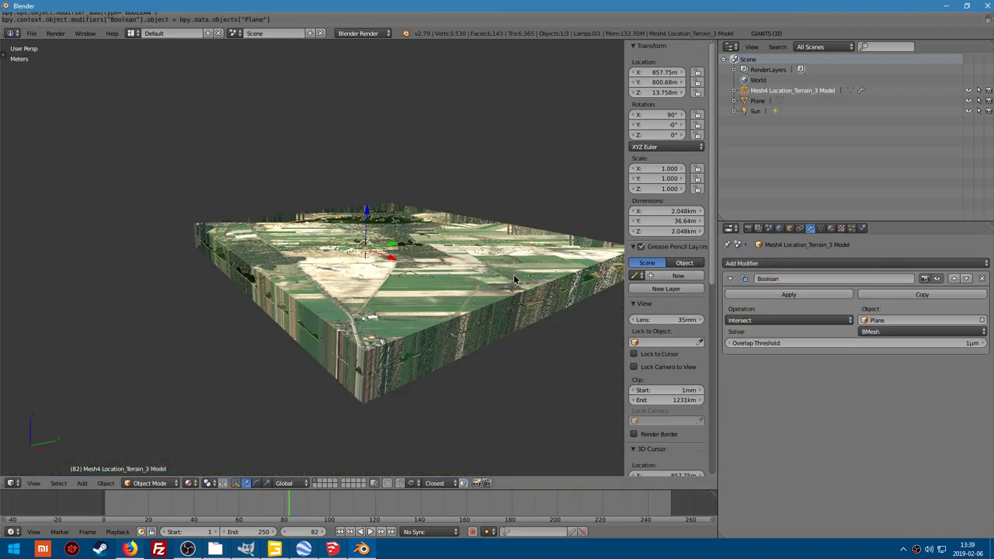
click(777, 295)
Pull the textured box away from the cut terrain and delete it
key(Tab)
click(429, 286)
right_click(426, 284)
key(g)
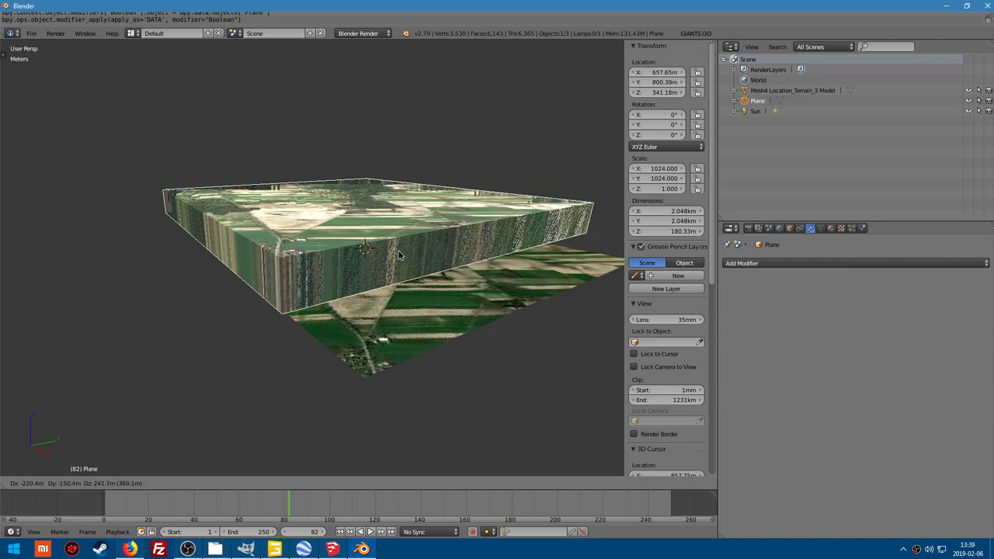
click(398, 252)
key(x)
click(399, 253)
middle_drag(399, 254, 419, 264)
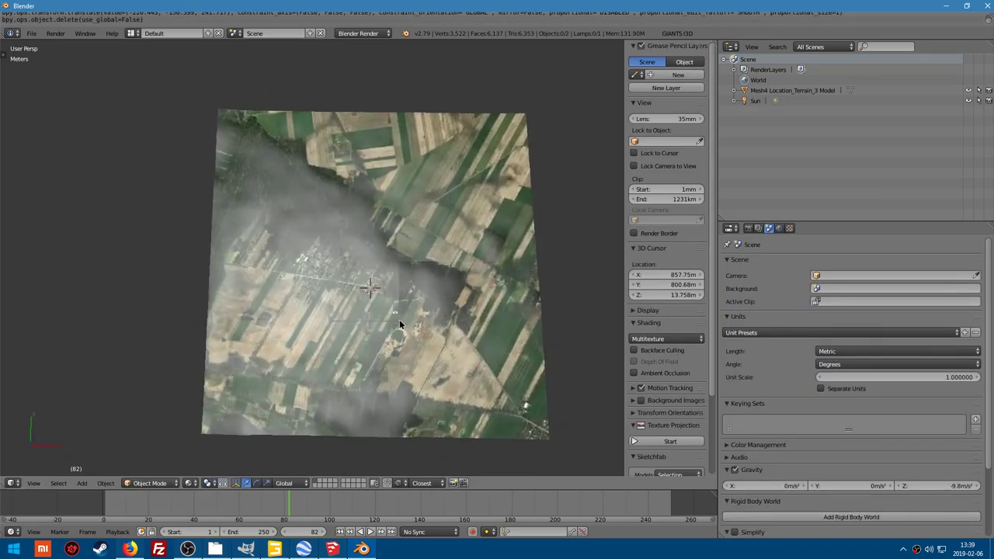
middle_drag(354, 249, 311, 286)
scroll(345, 274, up, 2)
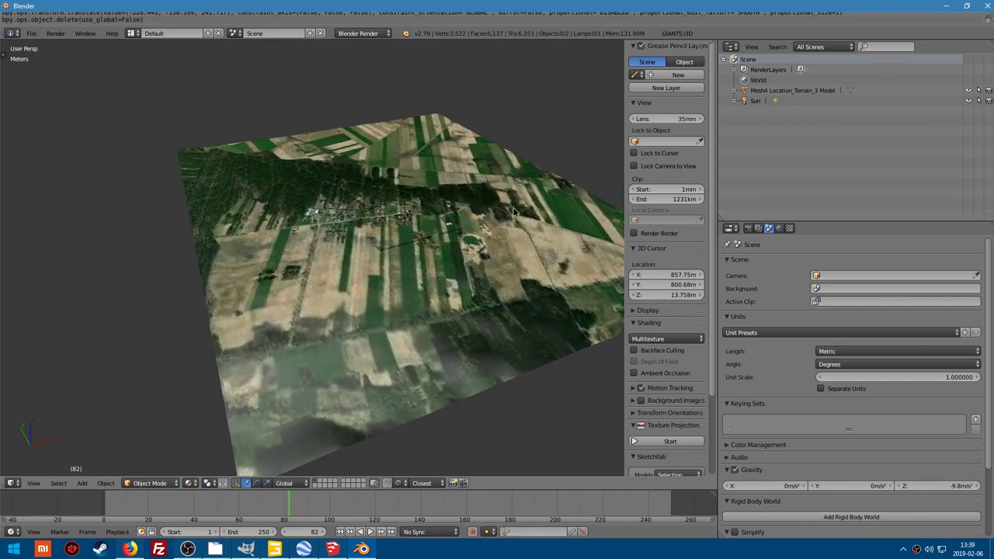
Set the terrain mesh's origin to its Center of Mass (Surface) and snap the 3D cursor to it
click(754, 100)
click(759, 94)
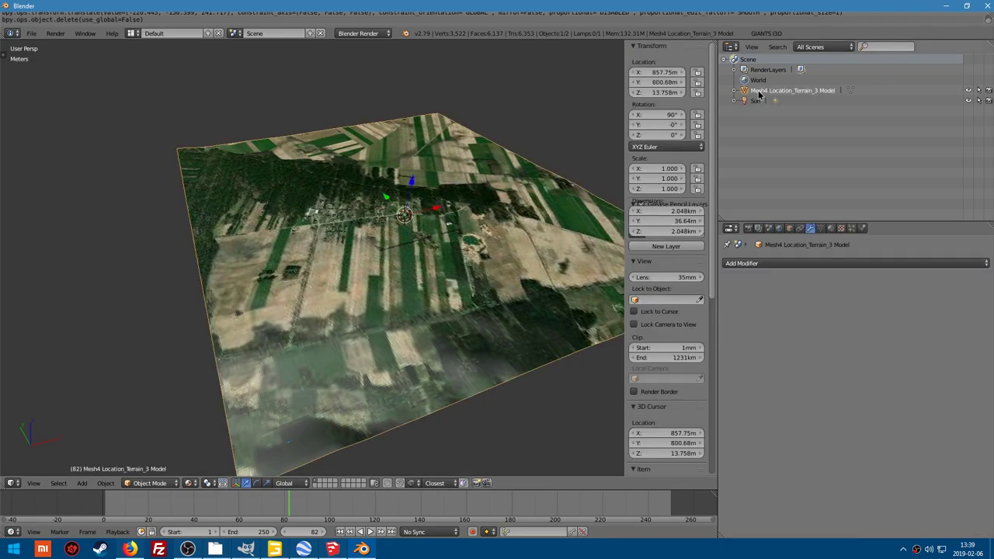
mouse_move(493, 224)
middle_down()
mouse_move(462, 211)
mouse_move(449, 222)
mouse_move(480, 235)
middle_up()
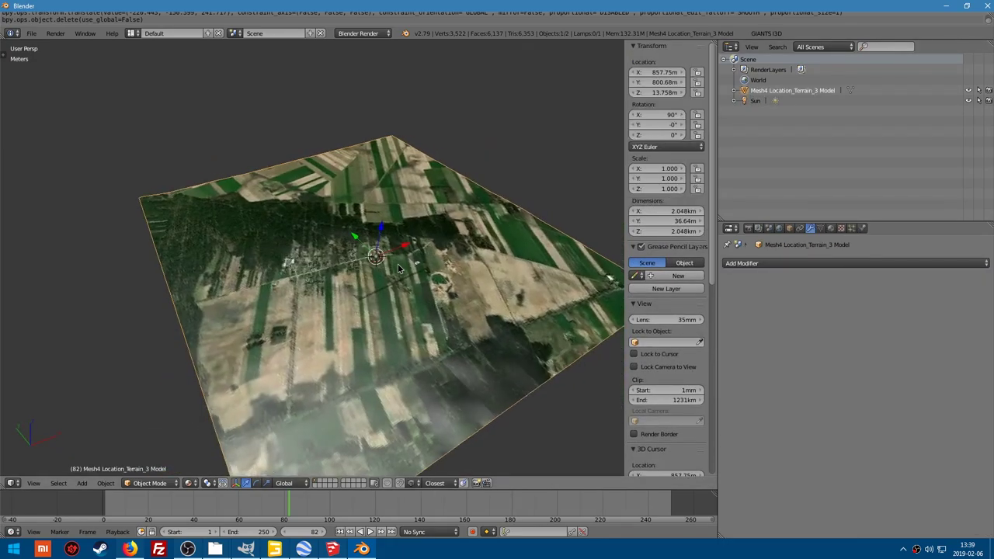
scroll(390, 279, up, 2)
middle_drag(390, 279, 392, 251)
scroll(388, 244, down, 3)
scroll(382, 253, up, 1)
middle_drag(386, 212, 425, 262)
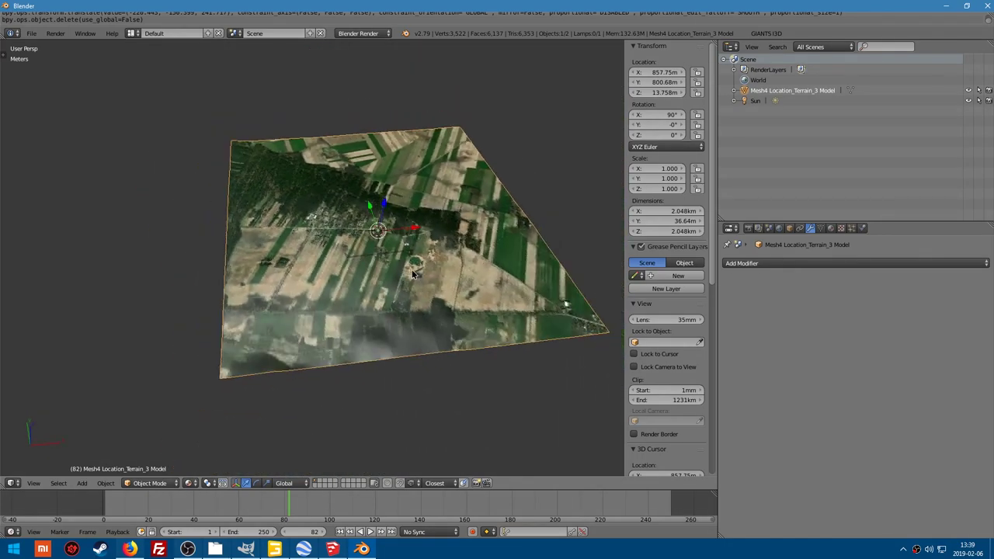
key(shift+ctrl+alt+c)
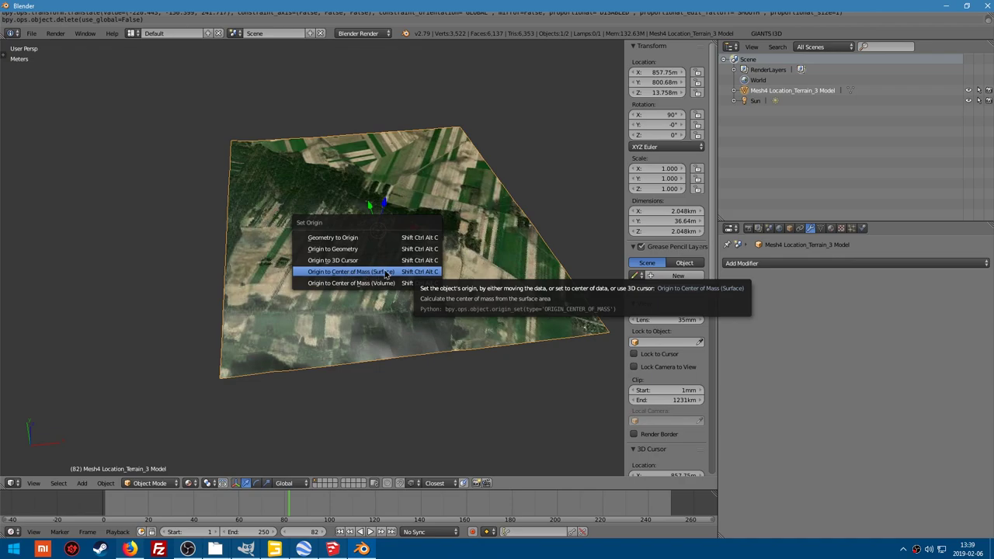
click(385, 274)
middle_drag(383, 271, 346, 270)
key(shift+s)
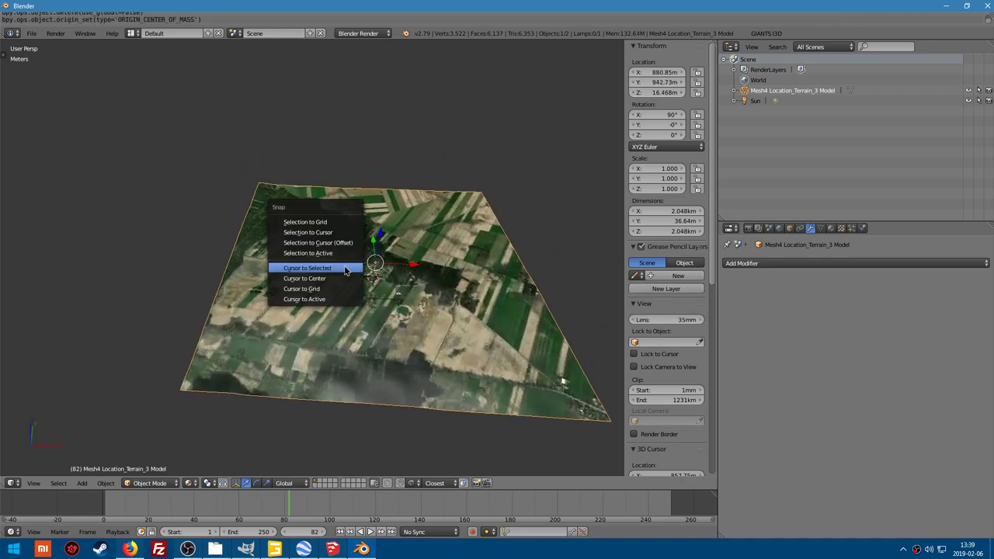
click(346, 269)
Add a camera at the 3D cursor and raise it about 865 m along Z above the terrain
key(shift+a)
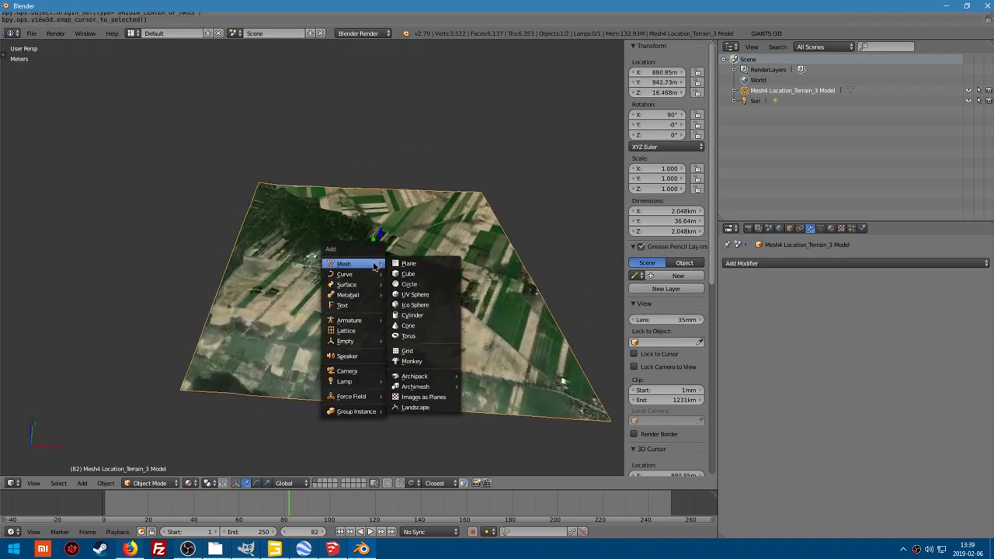
click(361, 372)
middle_drag(378, 343, 398, 298)
key(g)
key(z)
click(397, 176)
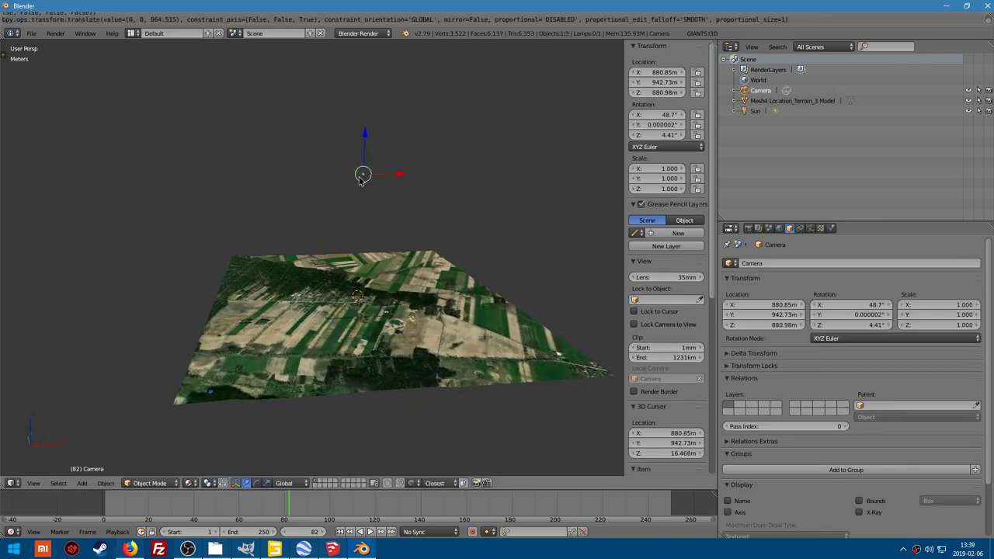
Switch the camera lens to Orthographic and set its orthographic scale to 2048
click(810, 229)
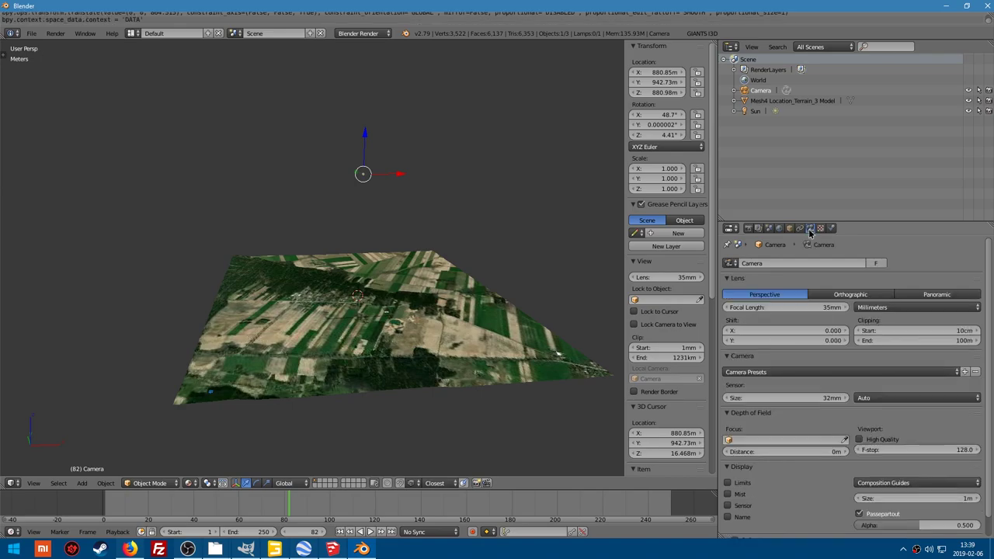
click(837, 296)
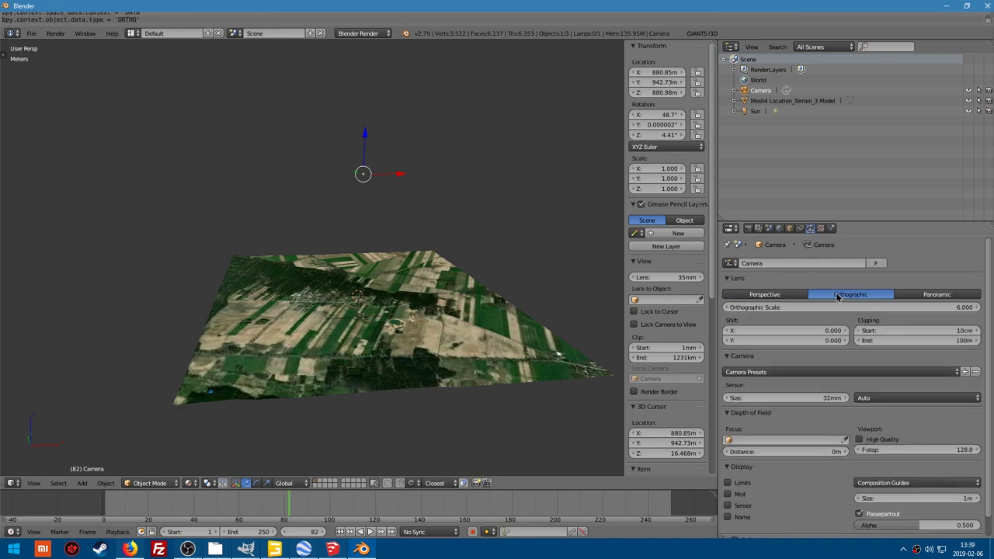
click(823, 308)
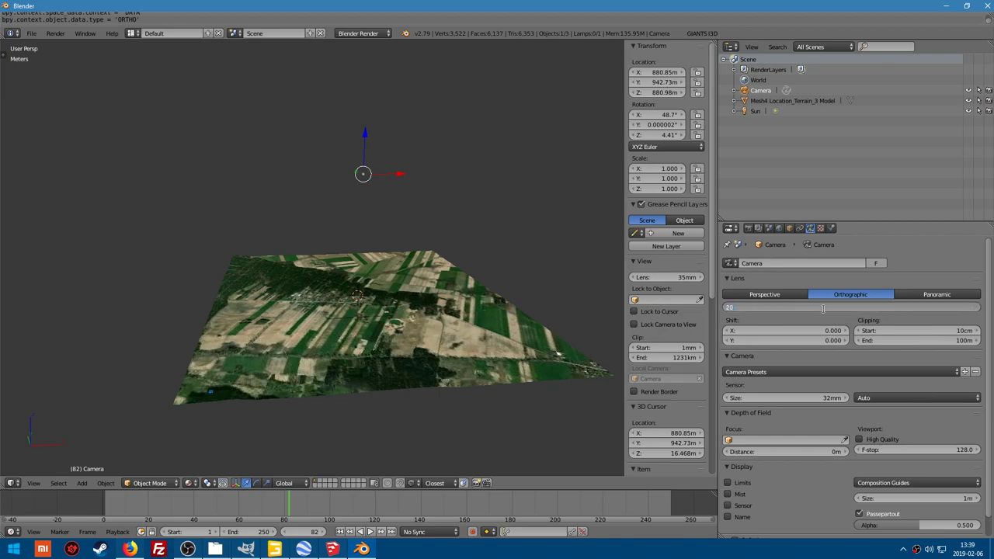
text(2048)
key(Return)
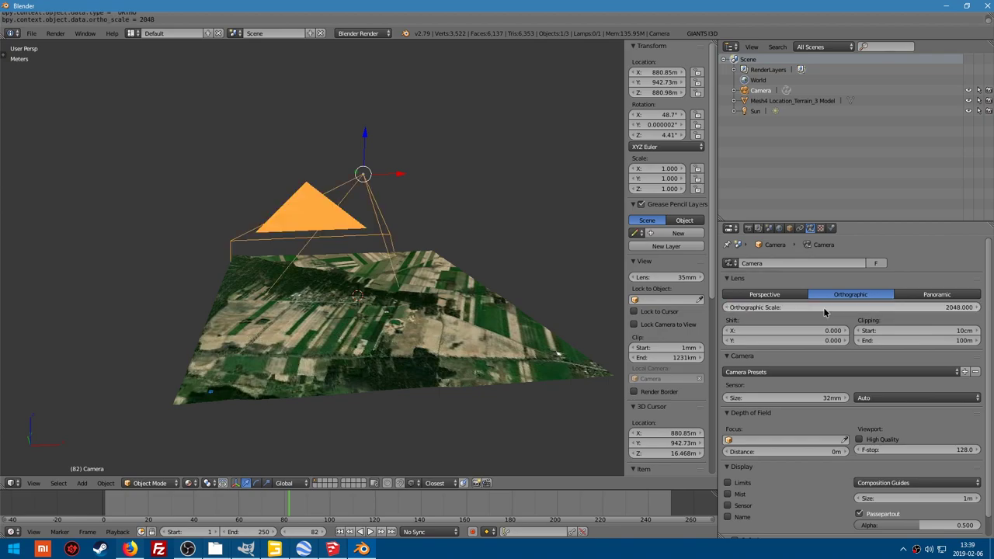
Clear the camera's rotation so it points straight down and set its Z location to 2048 m
middle_drag(348, 244, 368, 305)
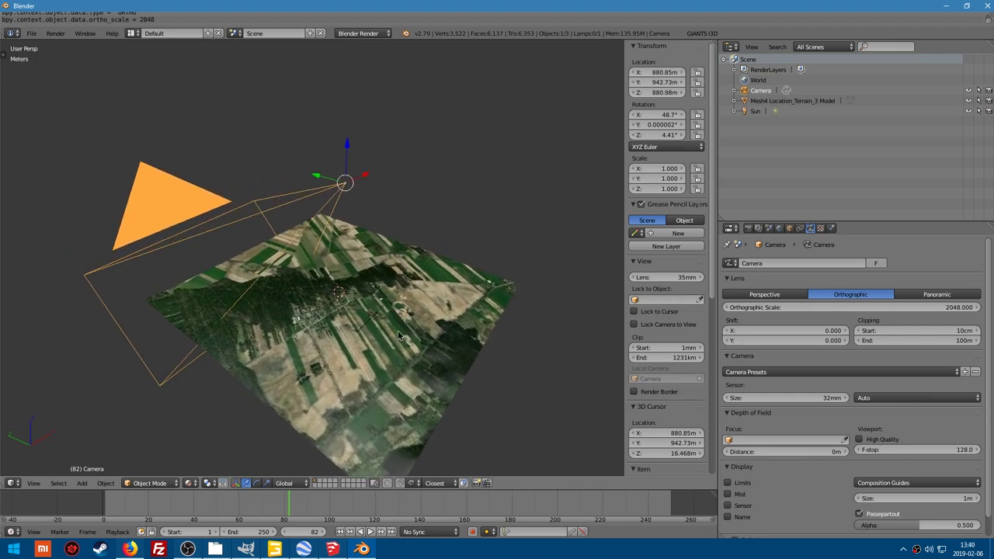
middle_drag(401, 336, 462, 280)
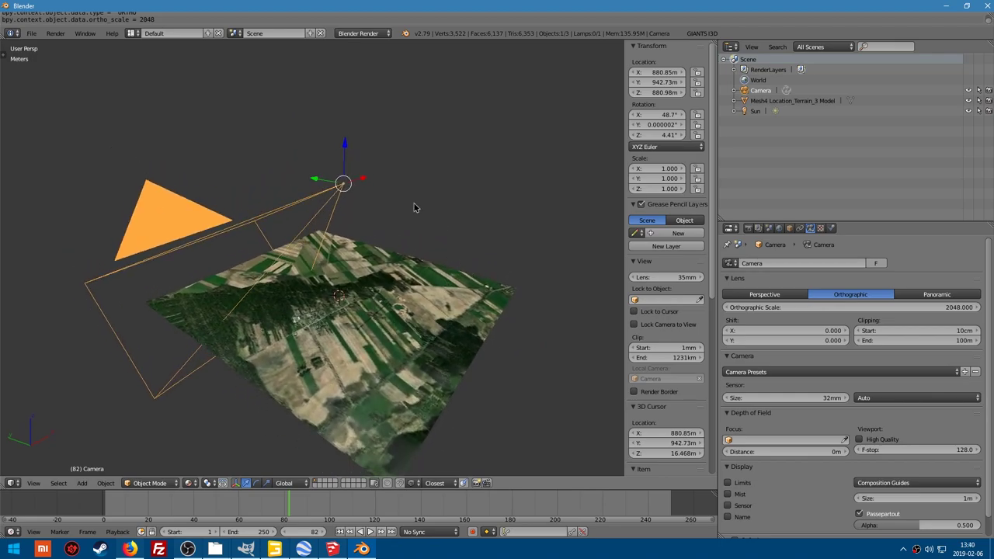
key(alt+r)
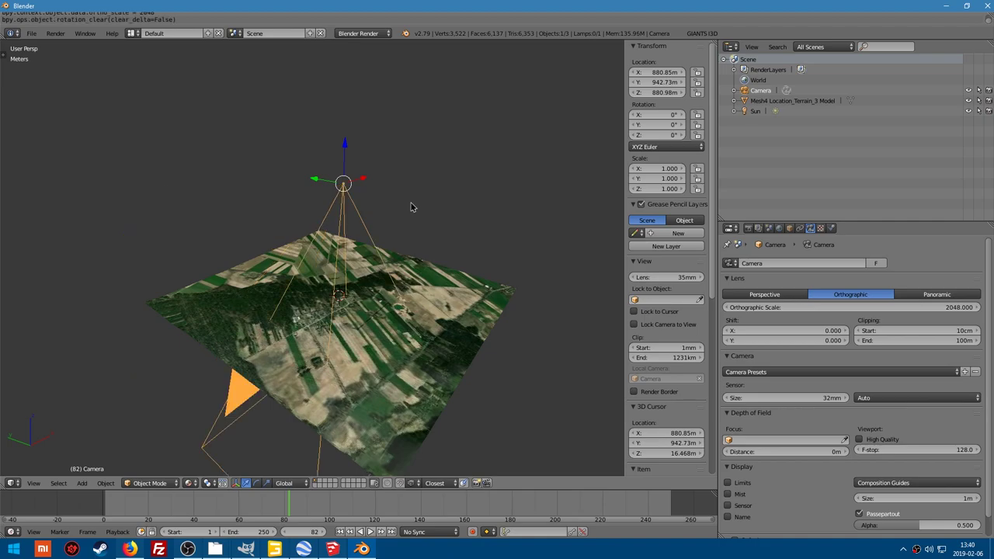
middle_drag(349, 222, 358, 254)
middle_drag(365, 292, 398, 315)
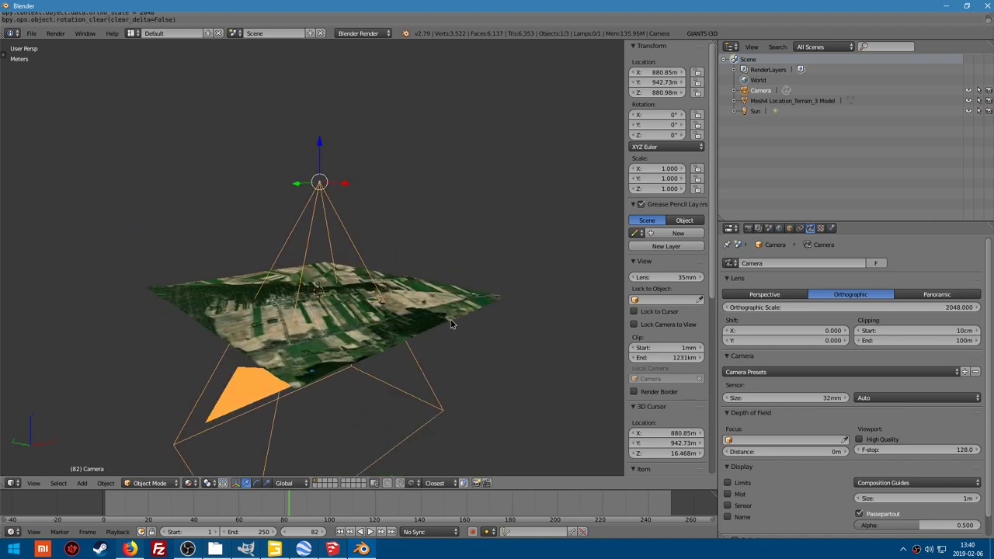
click(644, 93)
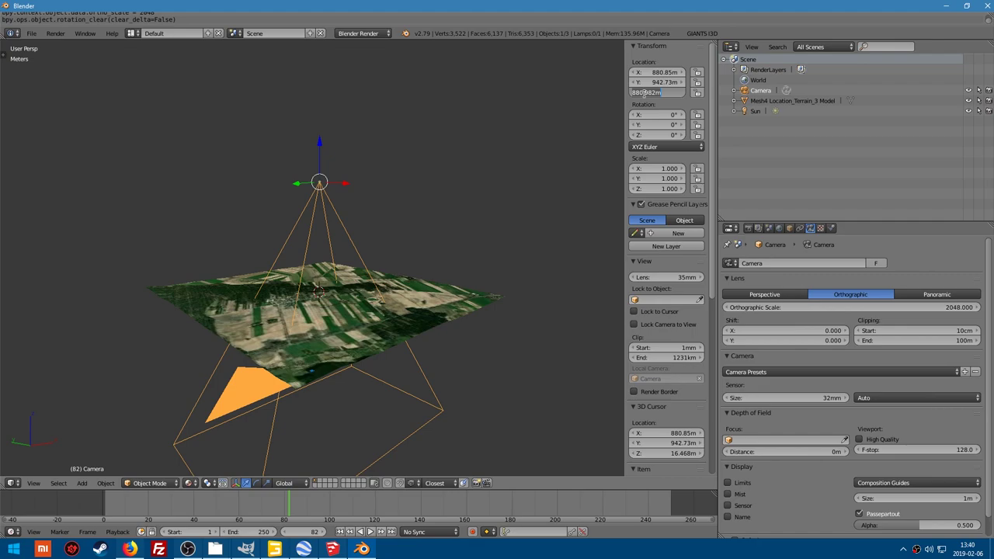
text(2.0)
text(48)
key(Return)
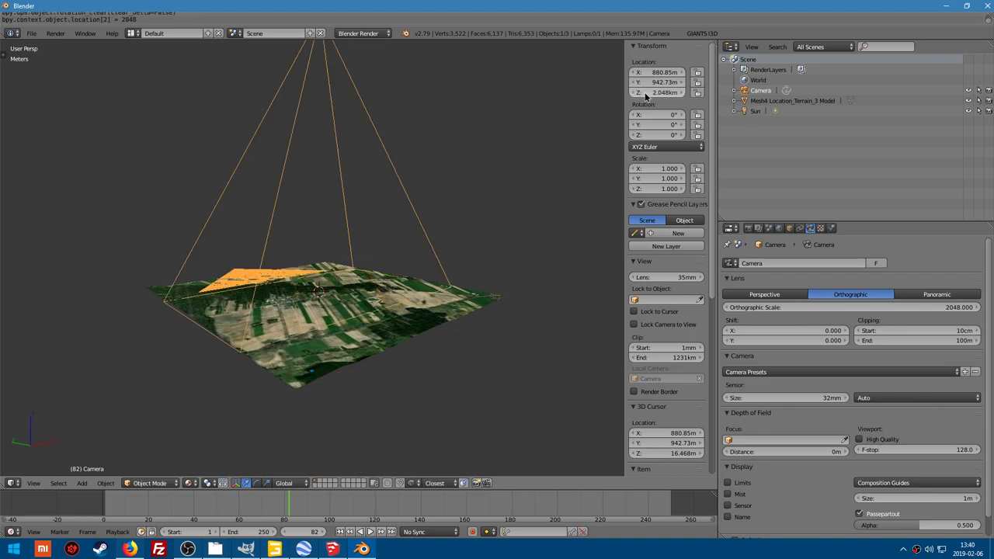
middle_drag(300, 320, 377, 299)
key(KP_0)
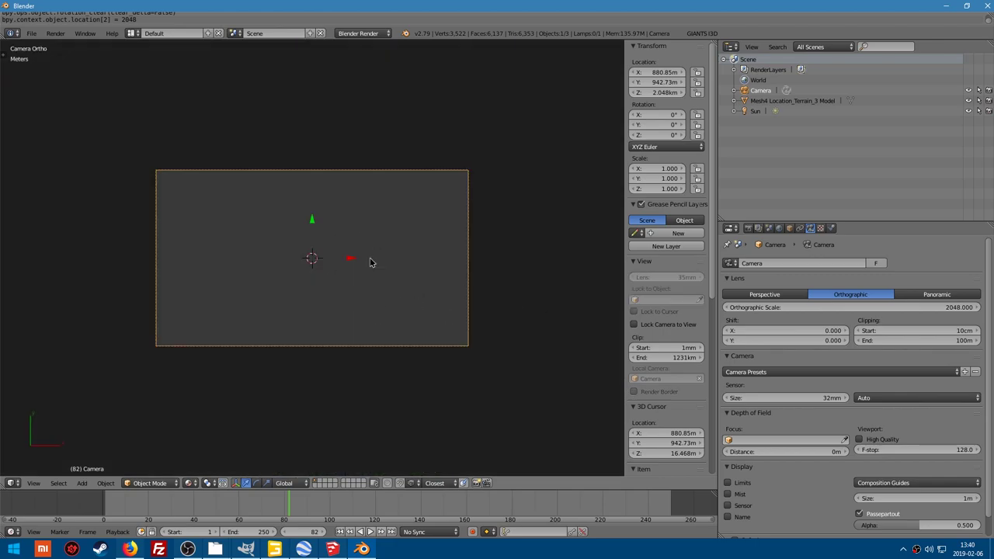
click(905, 342)
text(12312)
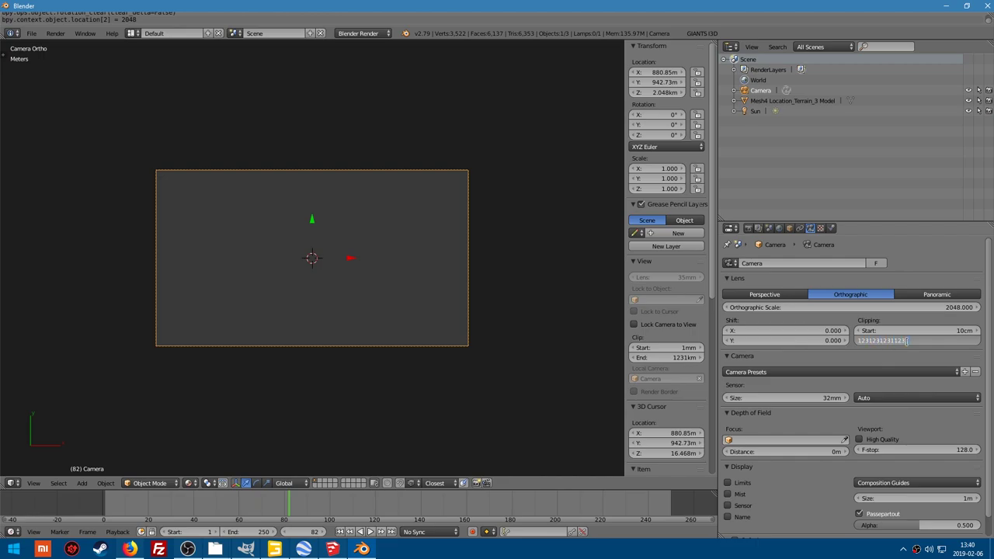
text(312312312)
key(Return)
shift+middle_drag(440, 313, 477, 349)
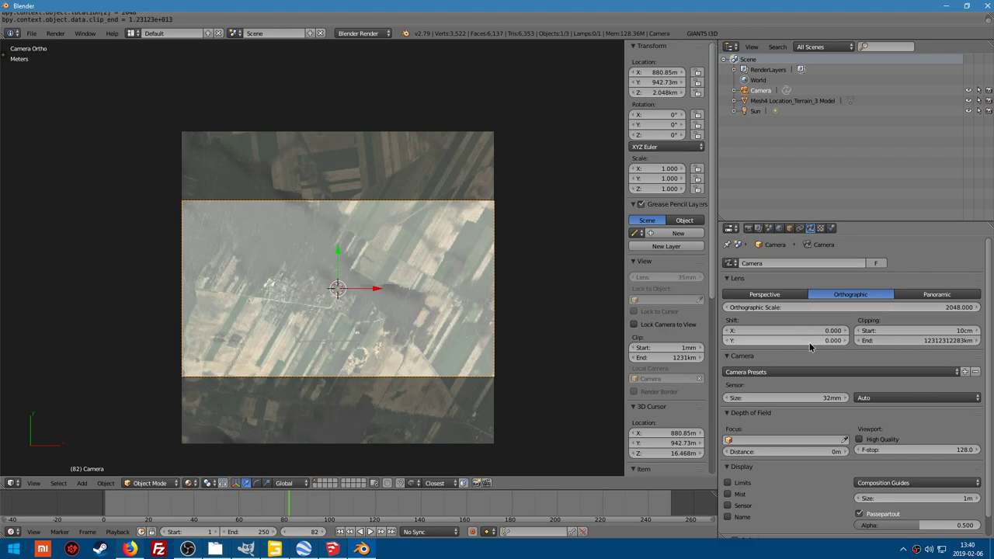
Set the render resolution to 2049 × 2049 px at 100% scale
click(749, 229)
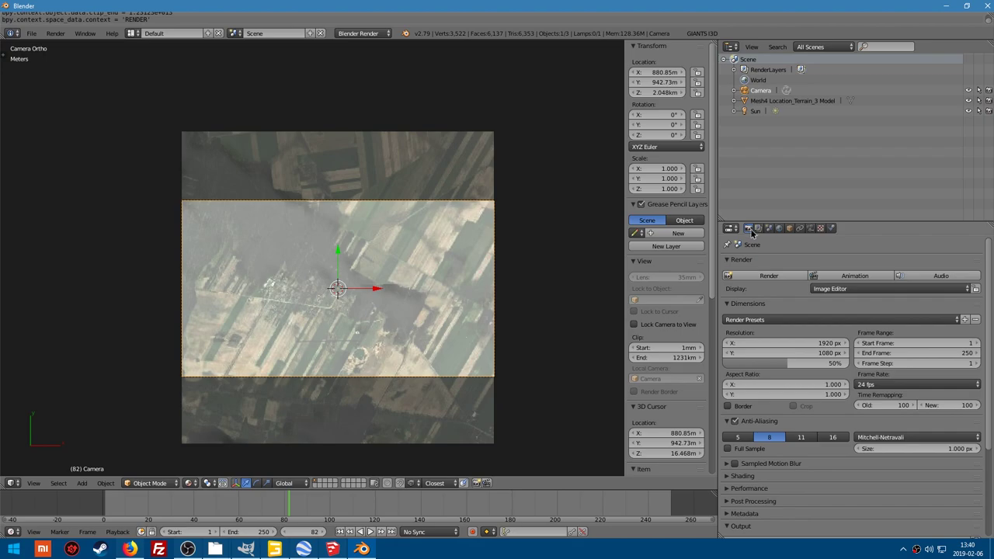
click(777, 343)
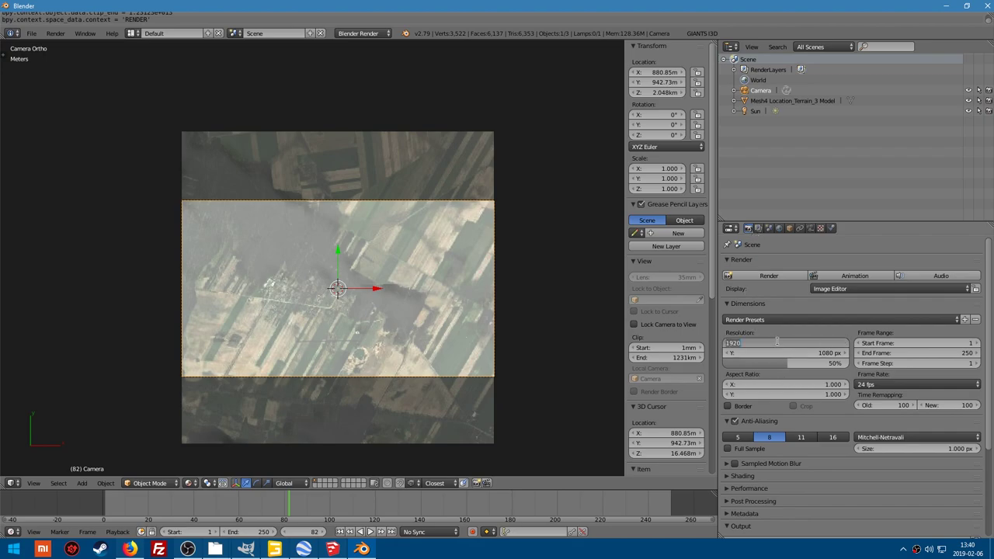
text(2049)
key(Tab)
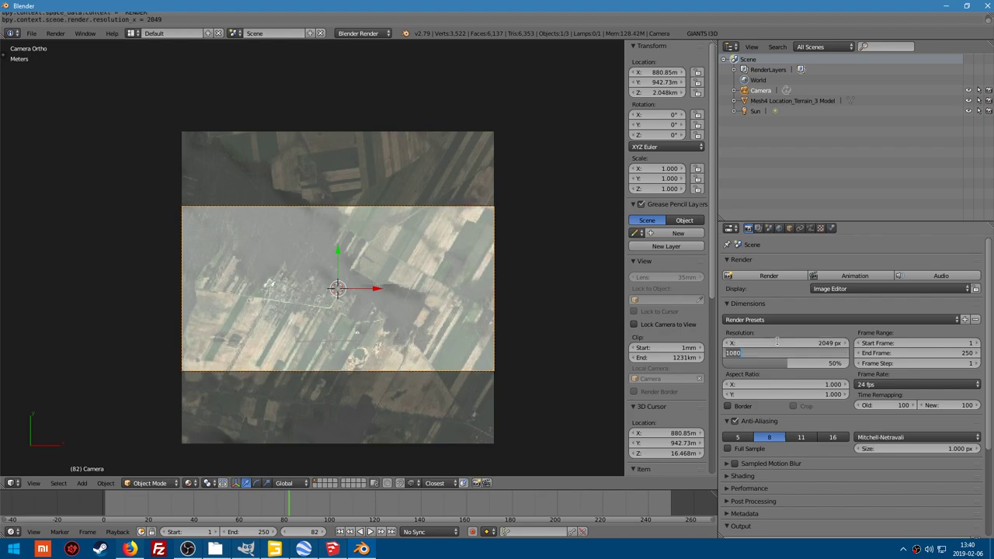
text(2049)
key(Return)
drag(778, 363, 850, 363)
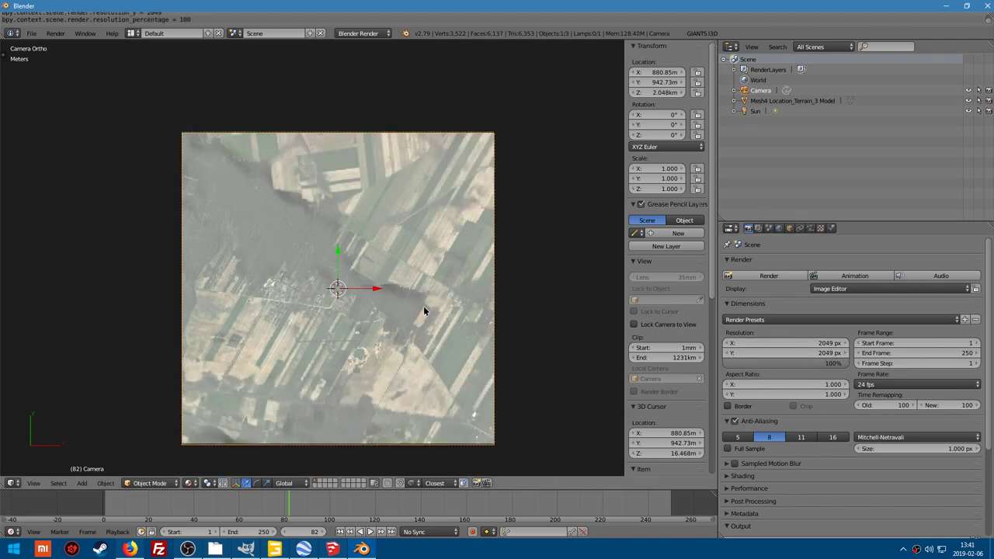
Select the terrain mesh and remove all of its material slots
middle_drag(439, 319, 367, 307)
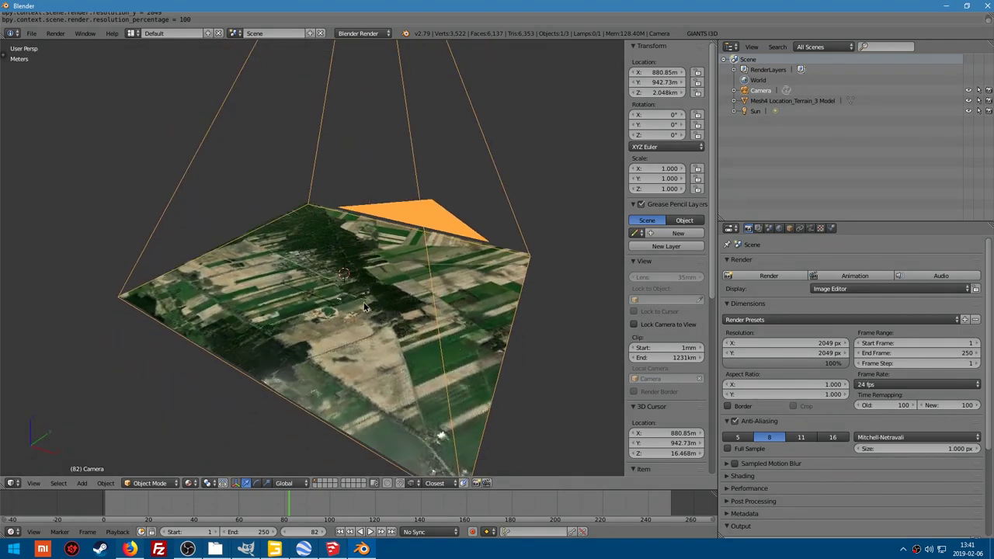
right_click(365, 307)
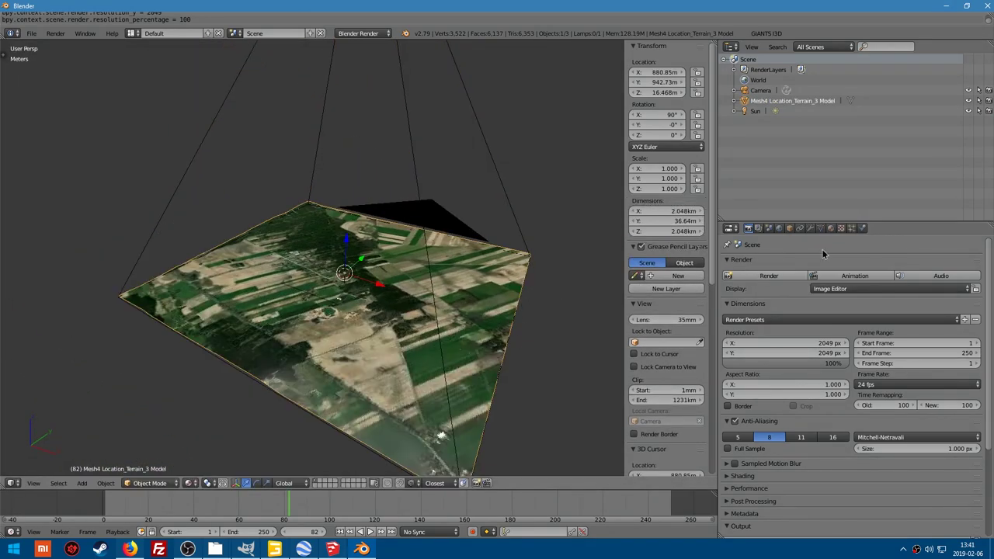
click(831, 228)
scroll(831, 281, up, 3)
click(977, 274)
click(977, 273)
mouse_move(449, 335)
middle_down()
mouse_move(453, 324)
mouse_move(464, 328)
middle_up()
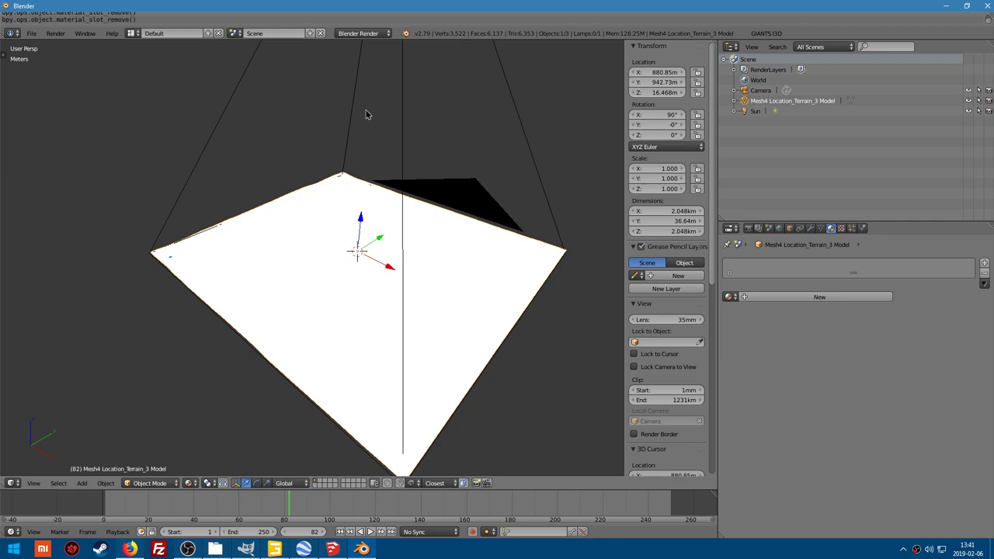
Switch the render engine to Cycles Render and create a new material on the terrain mesh
click(362, 33)
click(351, 70)
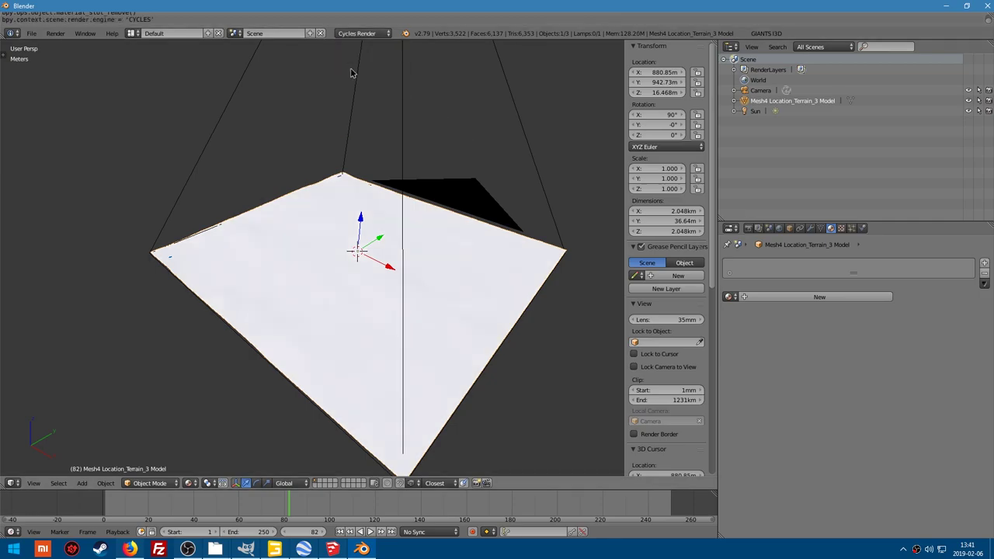
click(773, 297)
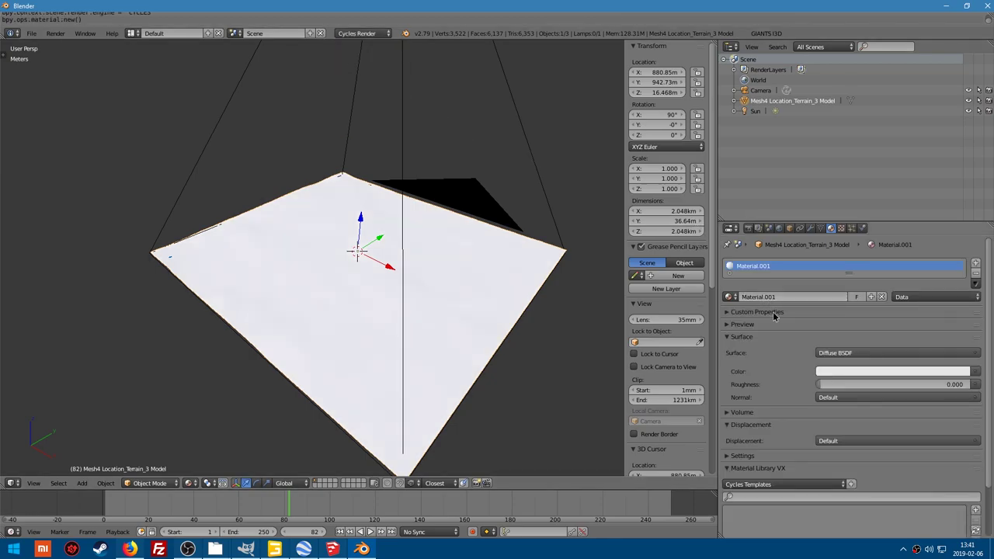
scroll(781, 326, down, 1)
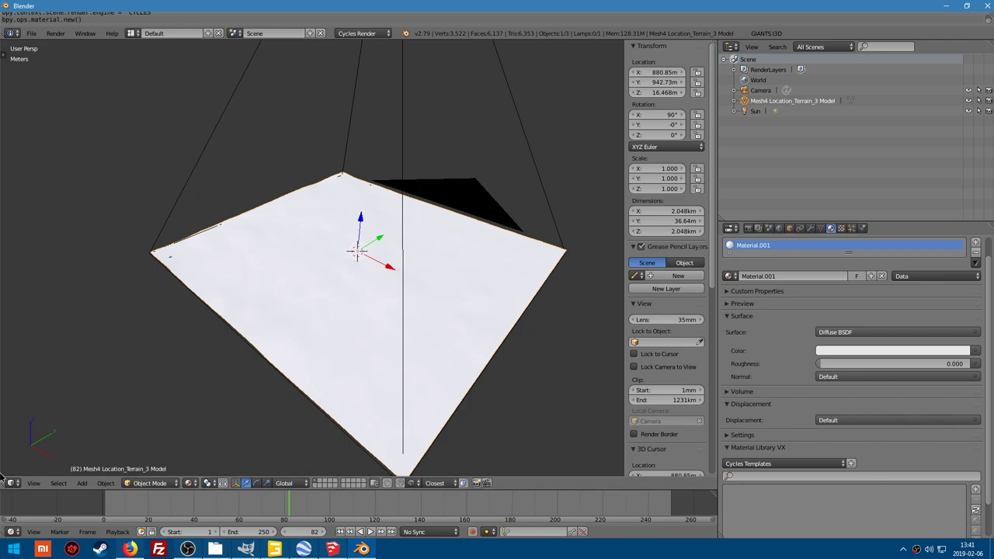
Split the 3D view in two, turn one half into a Node Editor, and widen it
drag(4, 481, 322, 456)
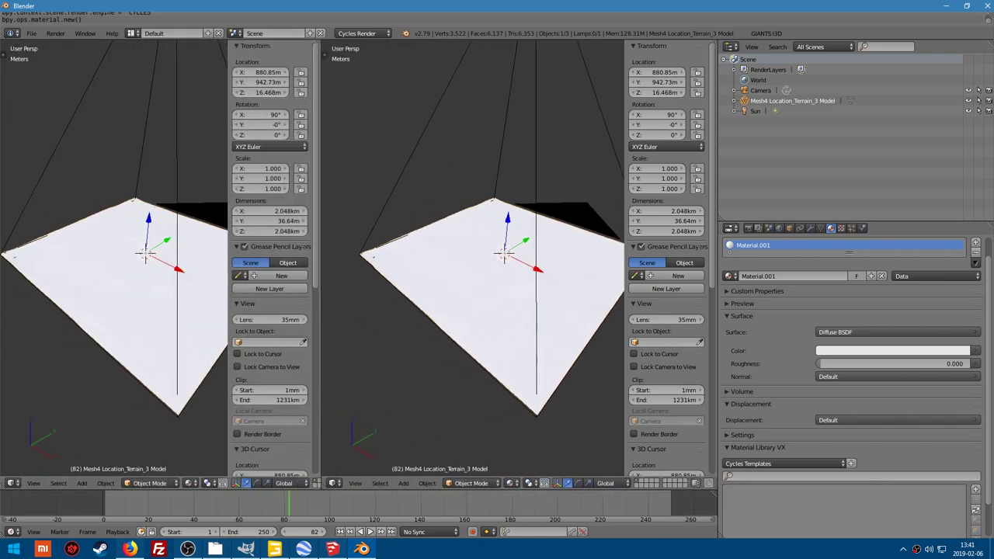
click(11, 484)
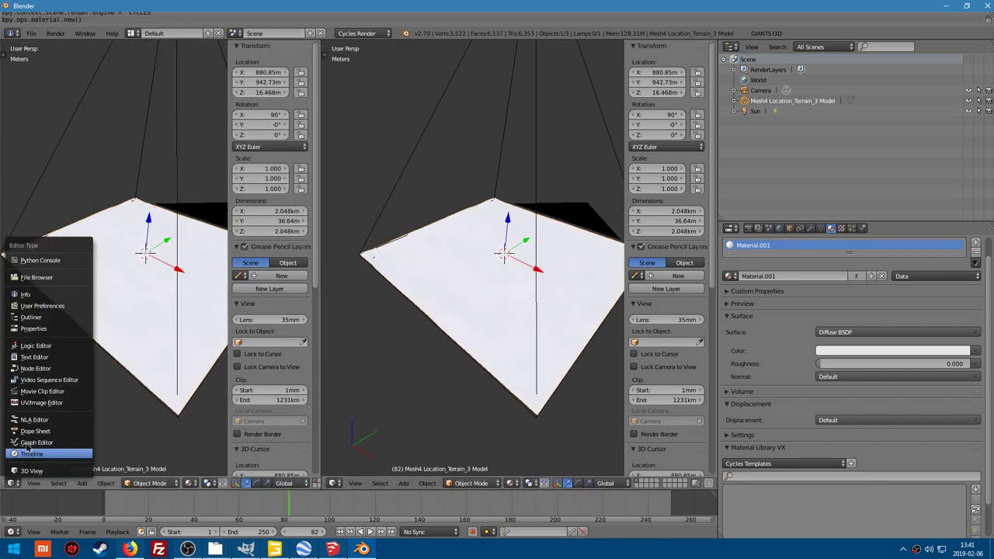
click(35, 369)
key(n)
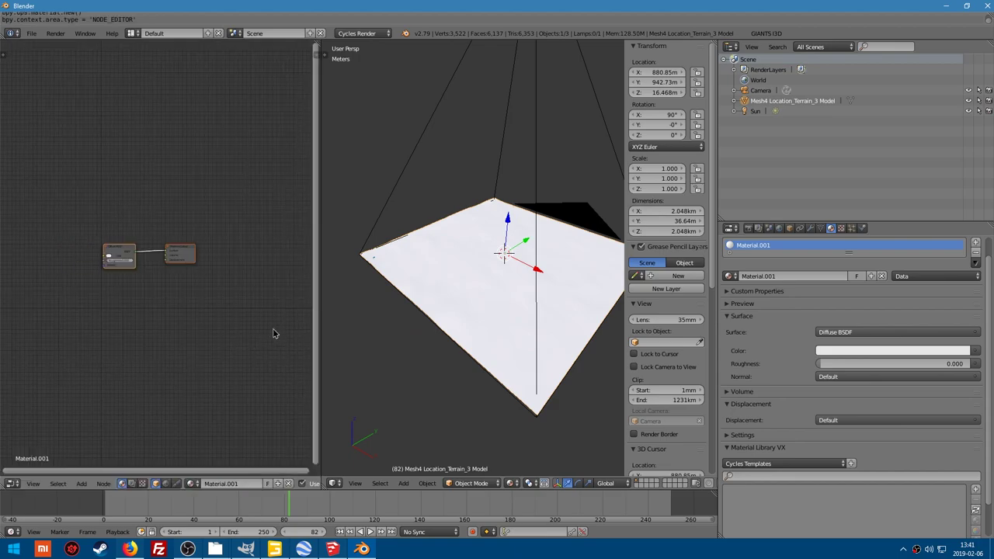
drag(320, 309, 380, 311)
Delete the Diffuse BSDF node and move the Material Output node slightly aside
middle_drag(195, 278, 197, 312)
scroll(197, 312, up, 2)
click(228, 301)
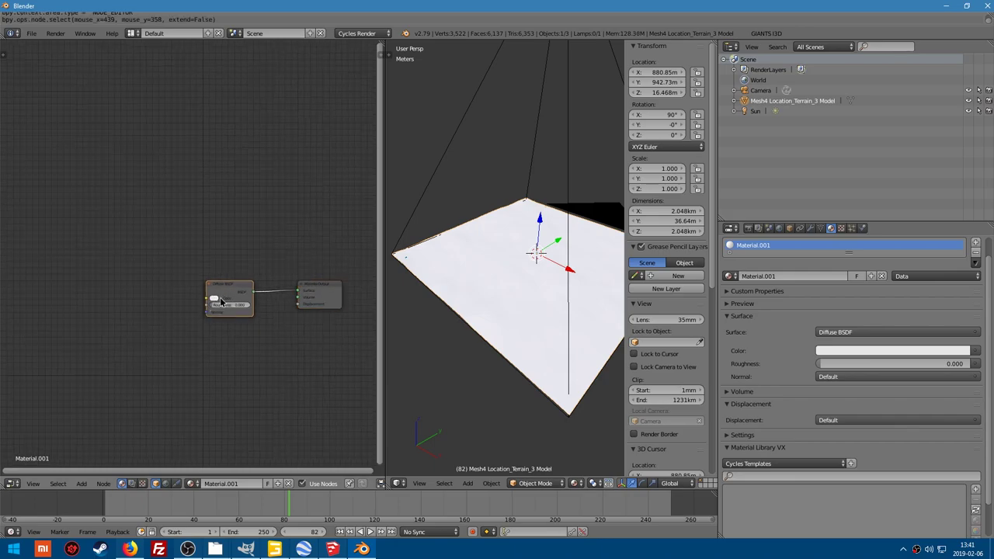
key(x)
drag(314, 306, 322, 314)
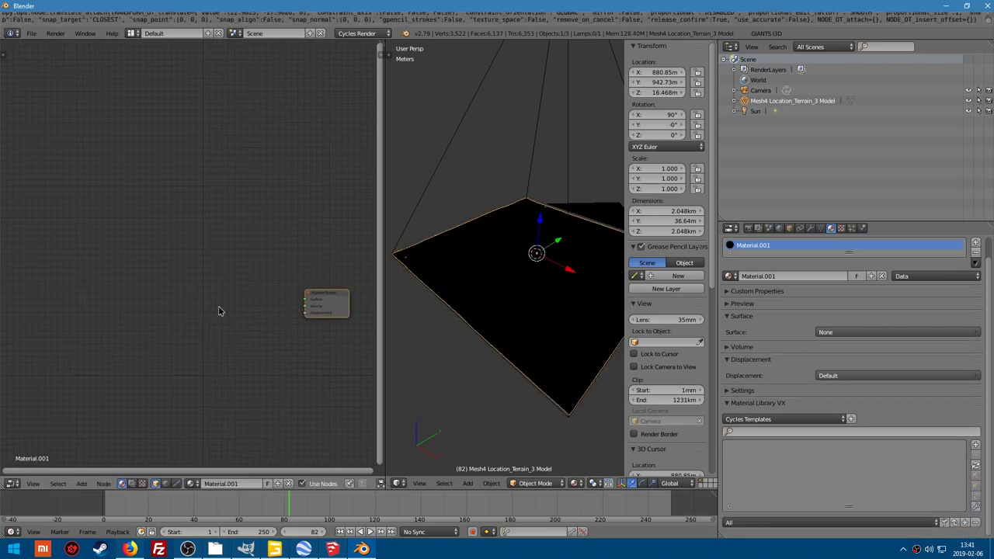
Add a Camera Data input node well ahead of the Material Output node
ctrl+scroll(170, 308, left, 2)
key(shift+a)
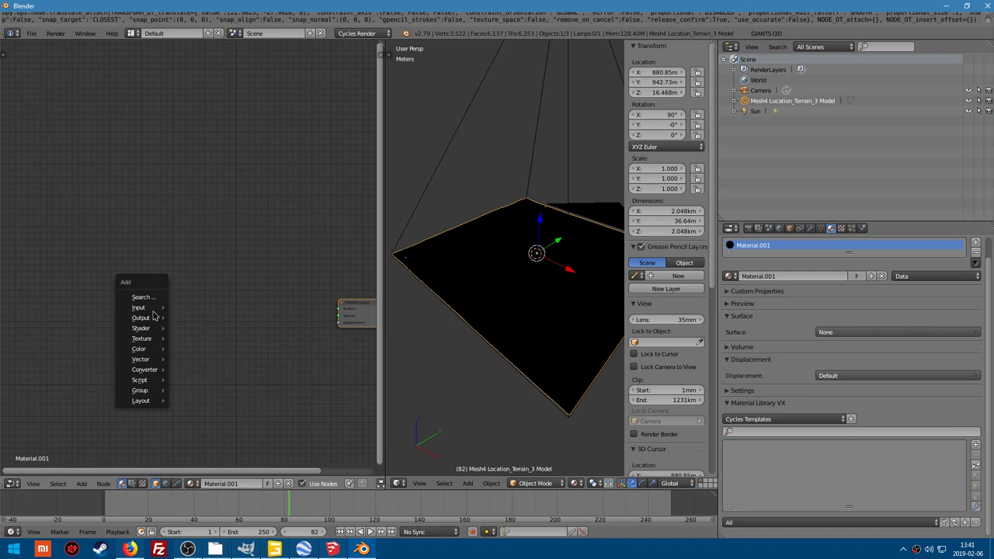
mouse_move(152, 309)
click(200, 333)
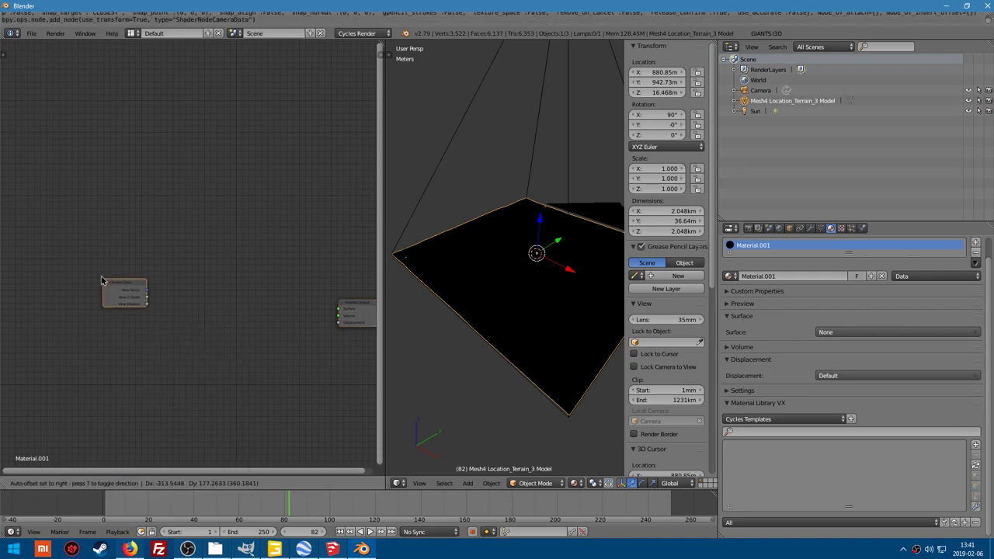
click(81, 284)
Add a Math node beside Camera Data and place a duplicate of it next to the first
scroll(141, 309, up, 1)
key(shift+a)
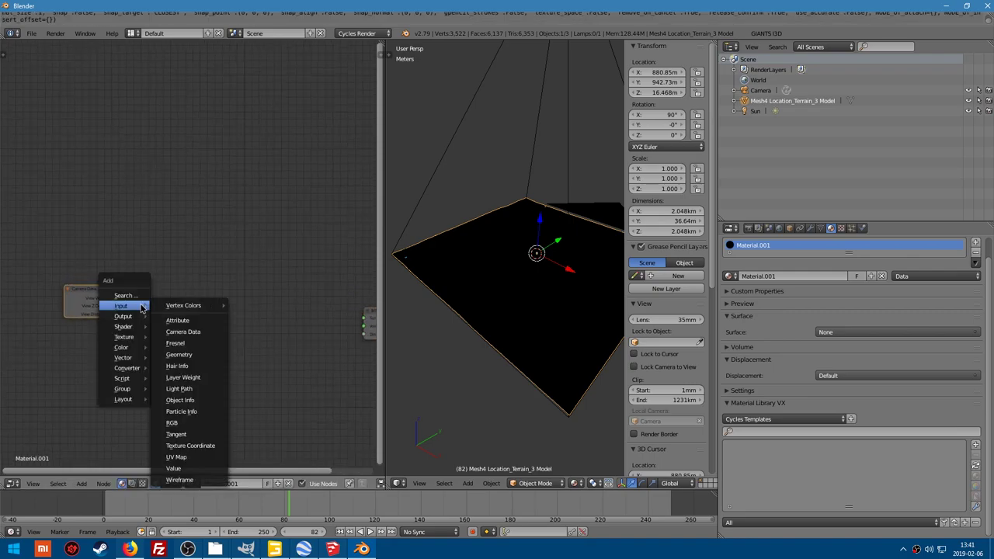
mouse_move(136, 368)
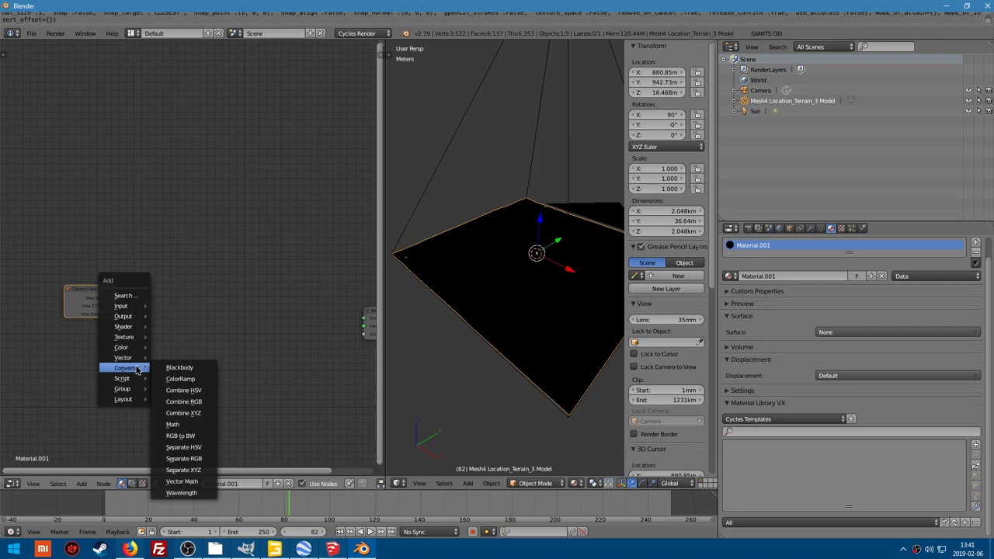
click(173, 424)
click(147, 285)
key(shift+d)
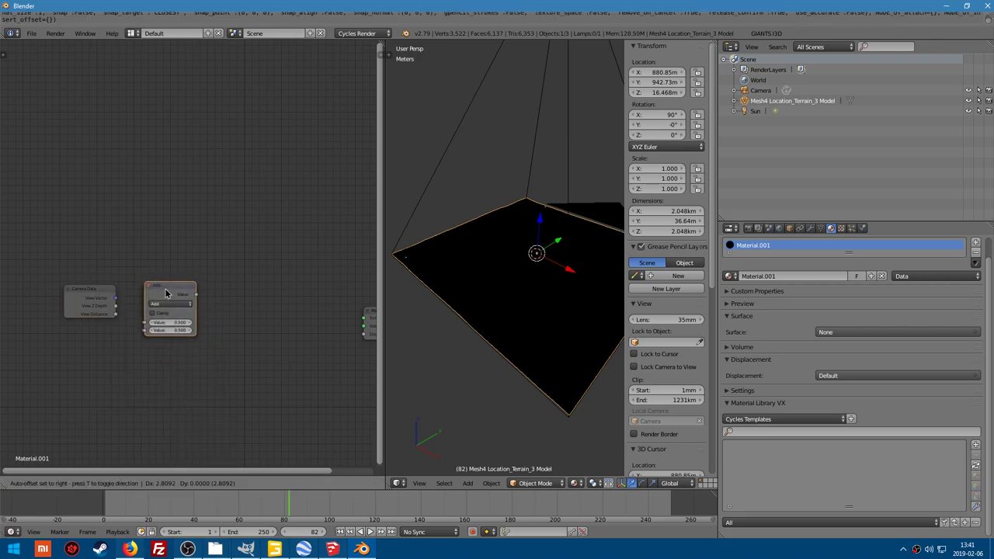
click(204, 303)
scroll(204, 303, up, 2)
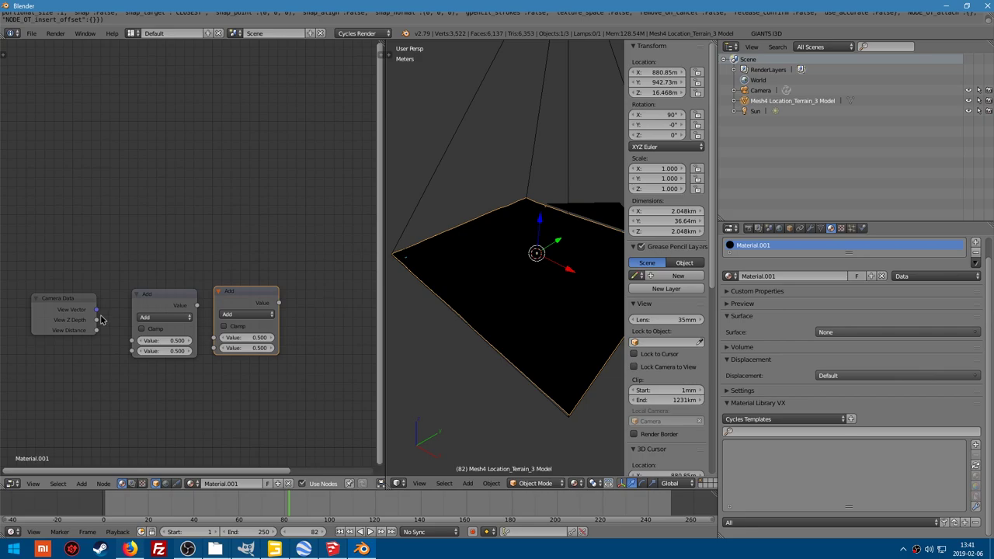
Connect Camera Data's View Z Depth to the first Math node's upper value and set that node to Subtract
drag(96, 320, 131, 340)
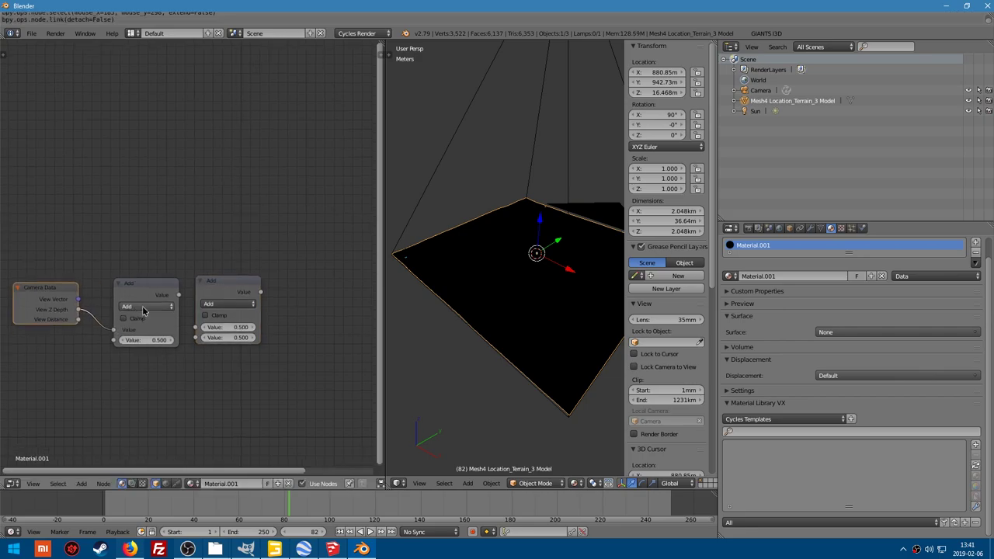
click(144, 308)
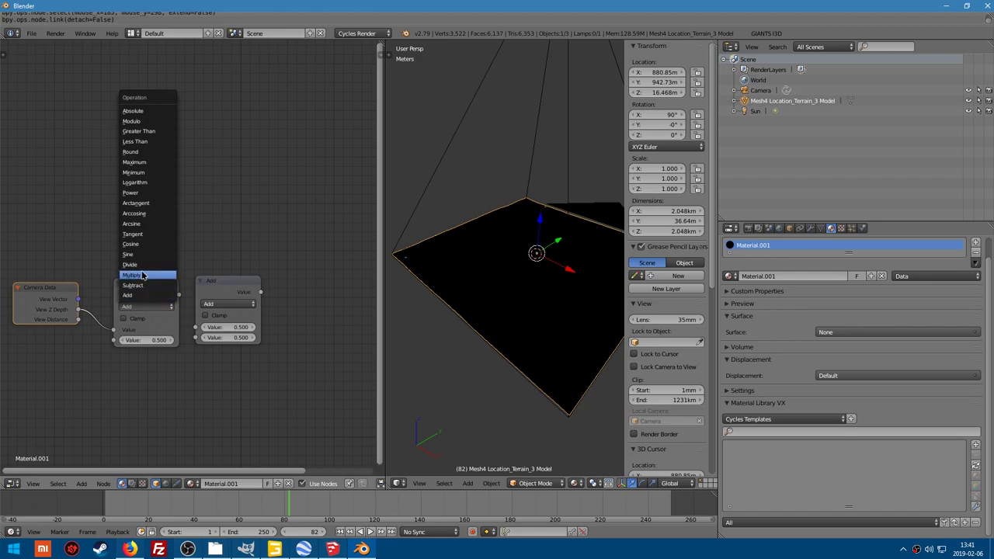
click(138, 287)
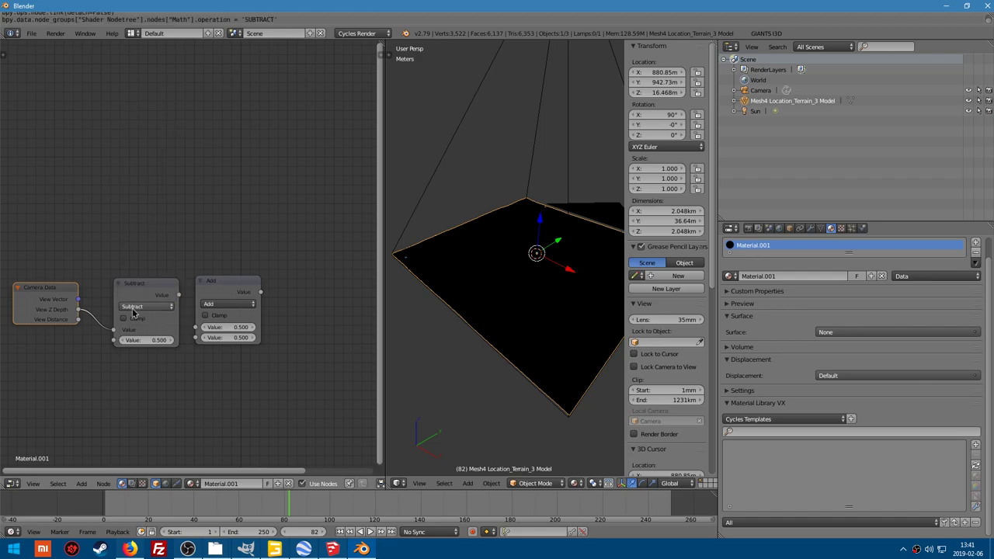
Set the second Math node to Divide and feed the Subtract node's output into its upper value
drag(209, 284, 220, 289)
click(224, 311)
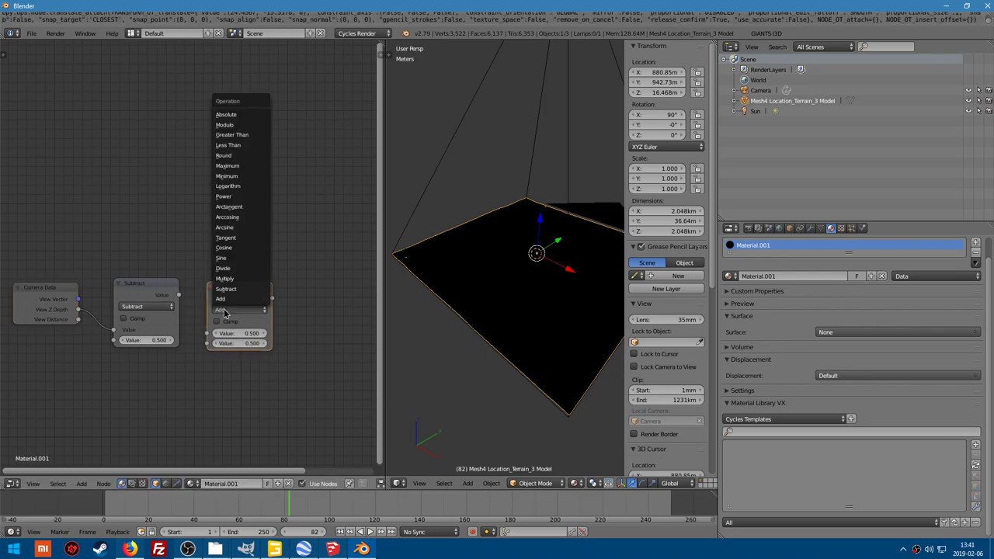
click(223, 268)
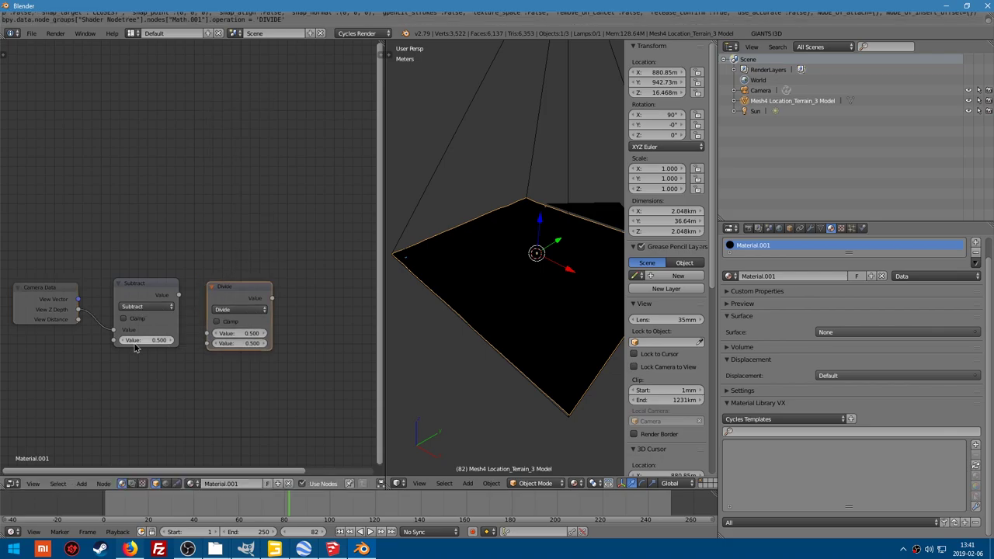
drag(180, 294, 208, 333)
scroll(195, 345, down, 2)
Make room before the Material Output, add an Invert node, and connect the Divide output to its Color input
middle_drag(252, 288, 179, 291)
drag(293, 311, 325, 300)
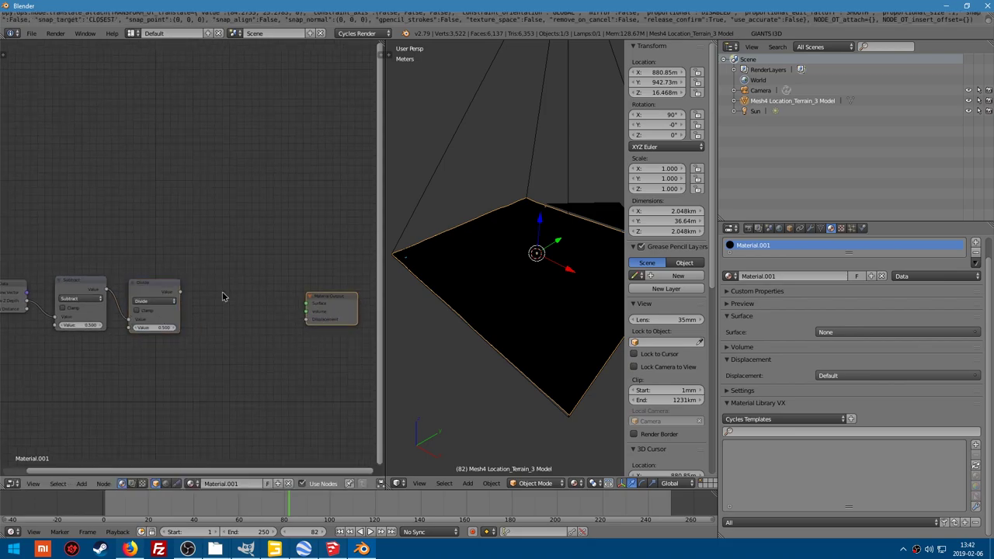
key(shift+a)
mouse_move(215, 278)
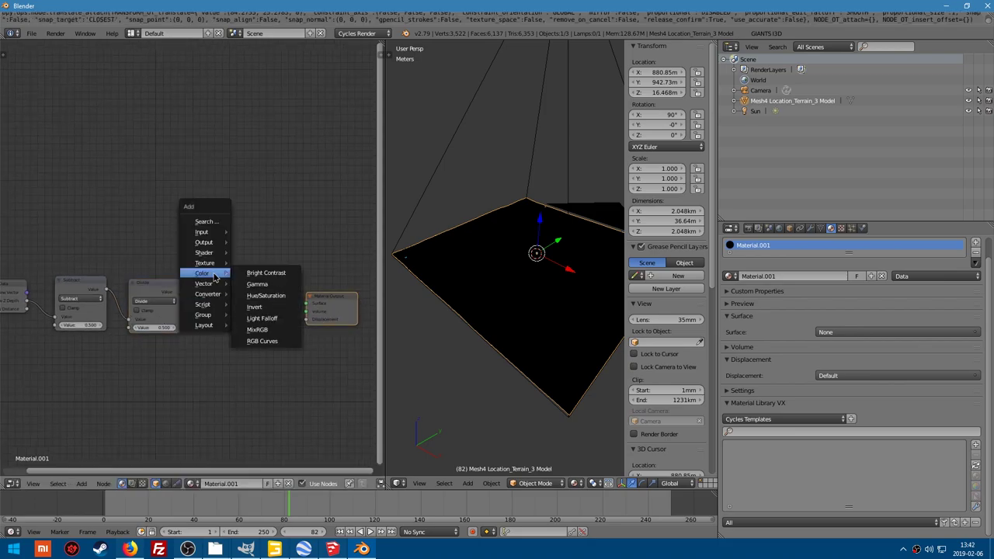
click(256, 306)
click(210, 286)
drag(181, 294, 208, 312)
Add an Emission shader between Invert and Material Output, linking Invert's Color to its Color and its Emission to Surface
middle_drag(310, 312, 246, 321)
drag(267, 314, 293, 306)
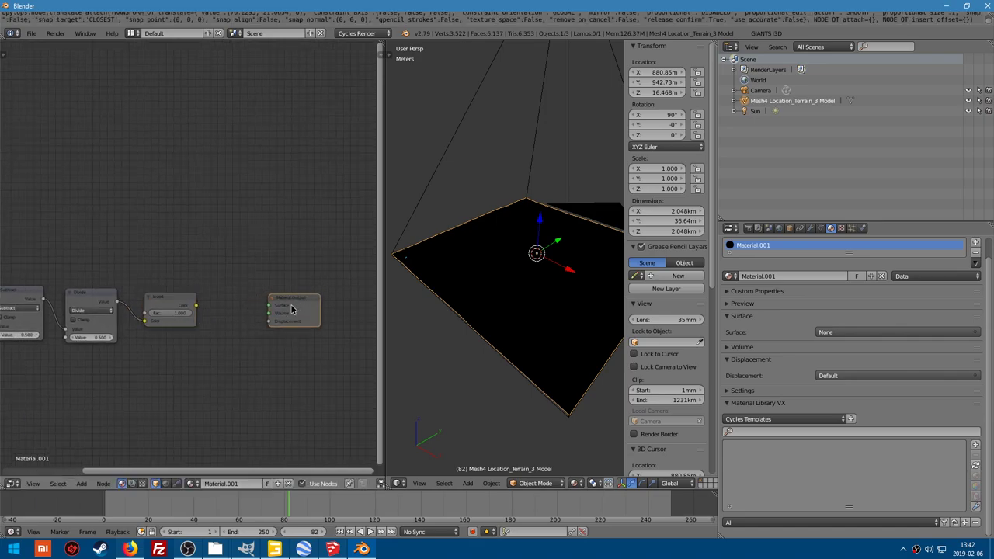
click(293, 309)
key(shift+a)
mouse_move(233, 309)
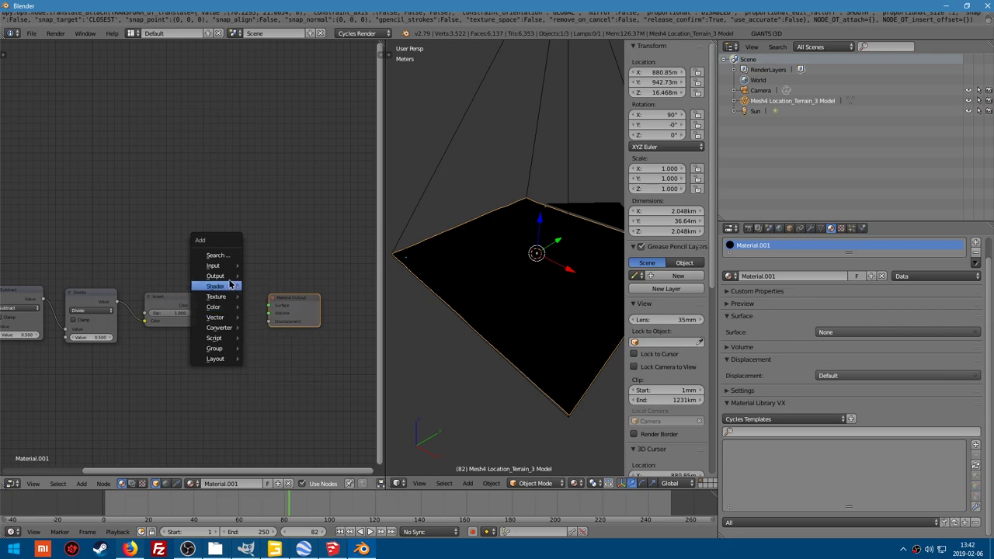
mouse_move(225, 286)
click(291, 339)
click(205, 286)
drag(196, 305, 211, 306)
mouse_move(296, 303)
mouse_down()
mouse_move(316, 301)
mouse_move(291, 304)
mouse_up()
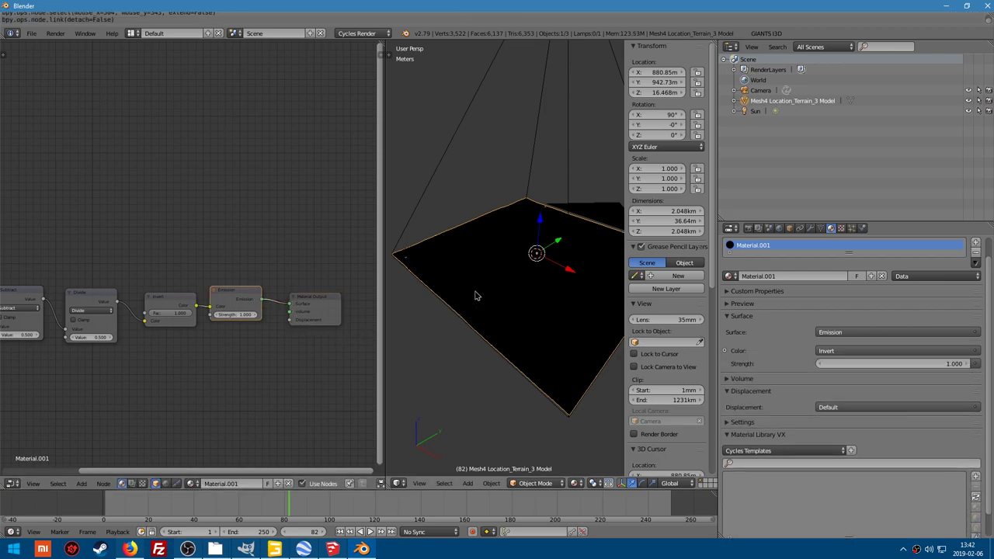
Look through the camera and set the Subtract node's second value to 2048
key(KP_0)
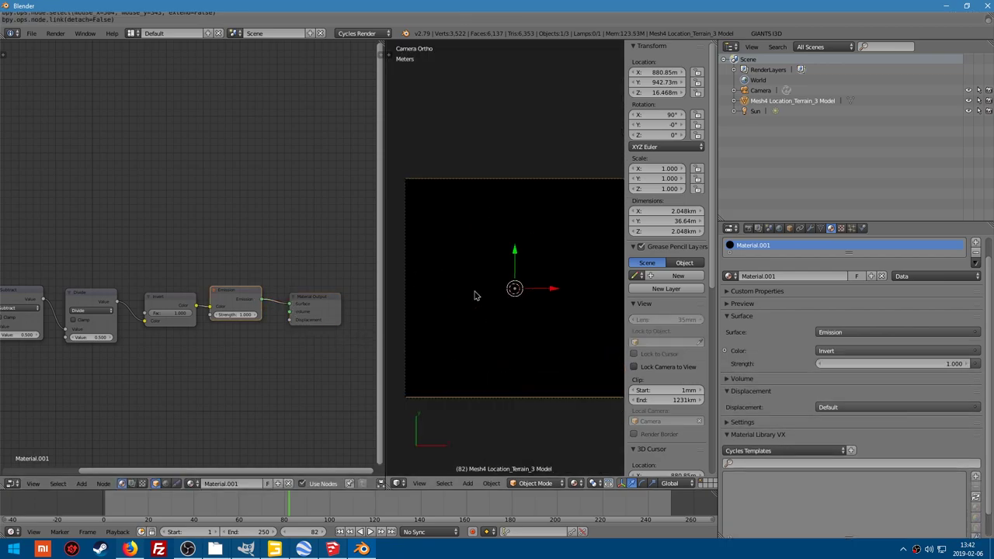
ctrl+scroll(151, 344, up, 5)
scroll(167, 355, up, 3)
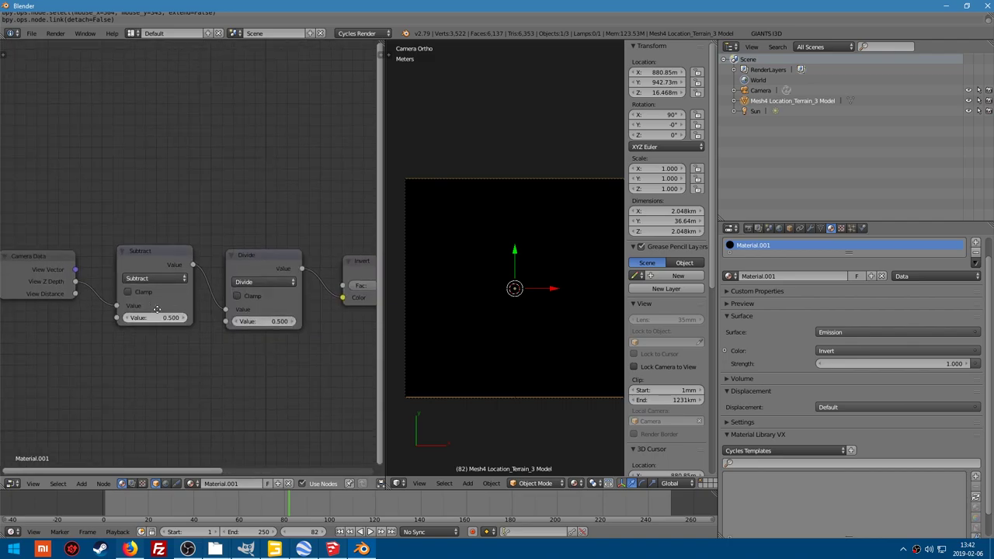
click(167, 344)
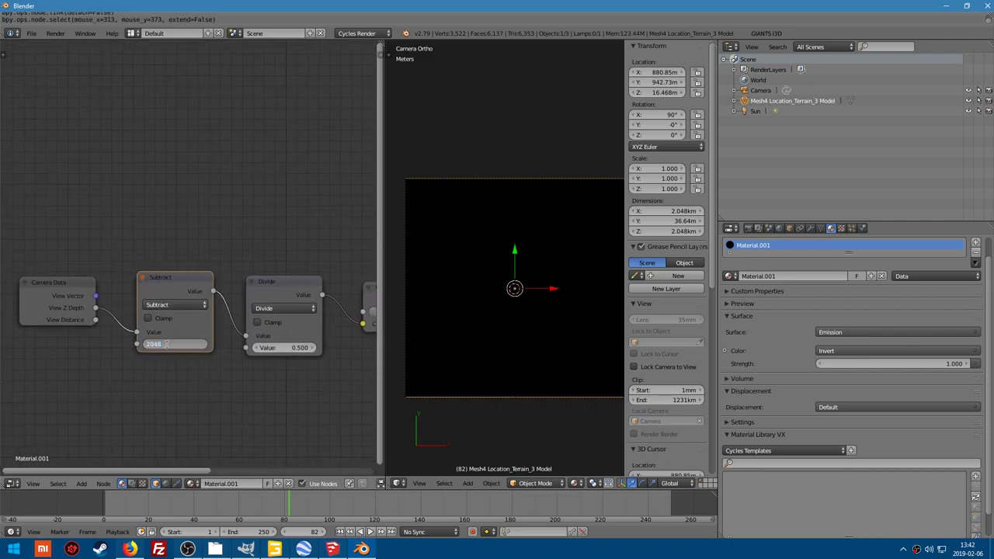
key(Return)
Set the Divide node's second value to 35
click(256, 347)
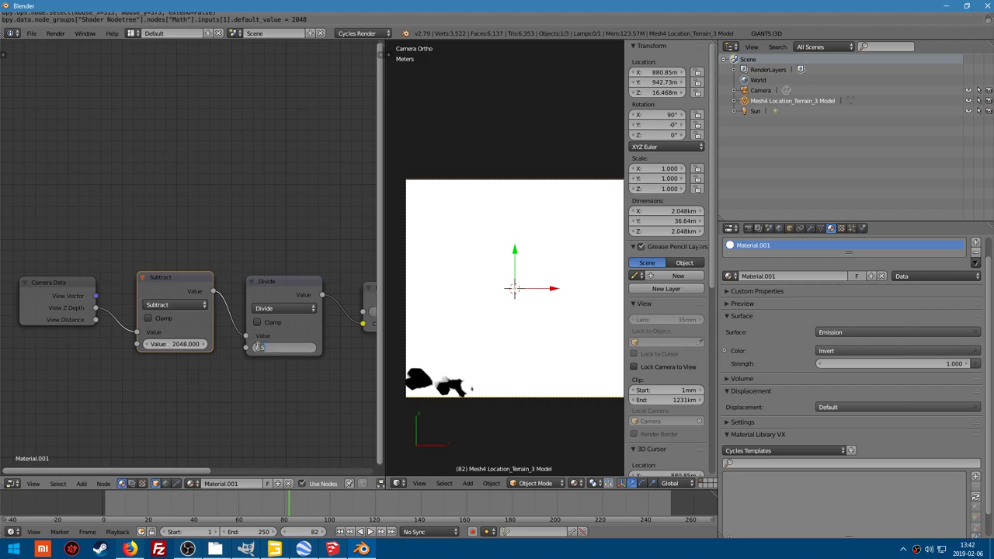
text(35)
key(Return)
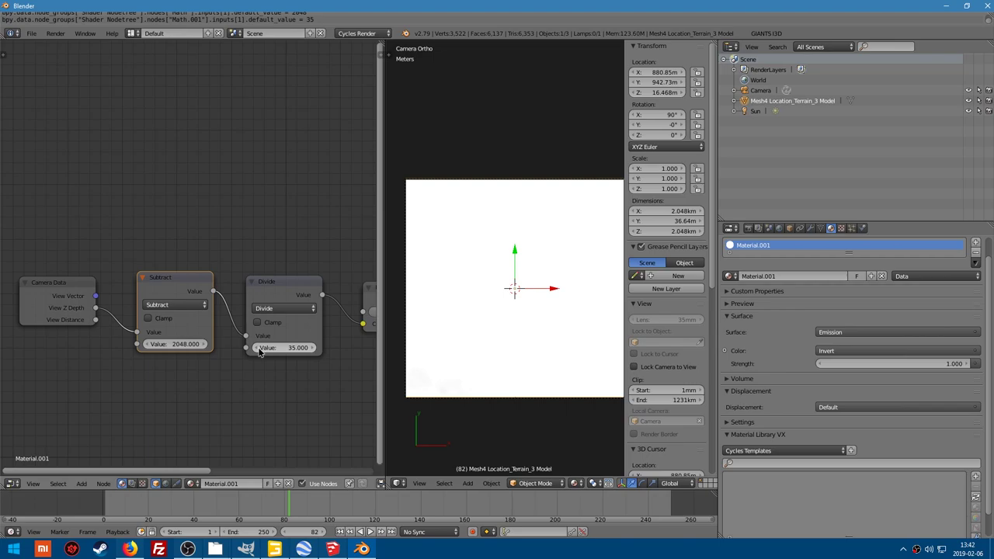
Set the Subtract node's second value to 2018 and the Divide node's second value to 45
drag(174, 349, 153, 350)
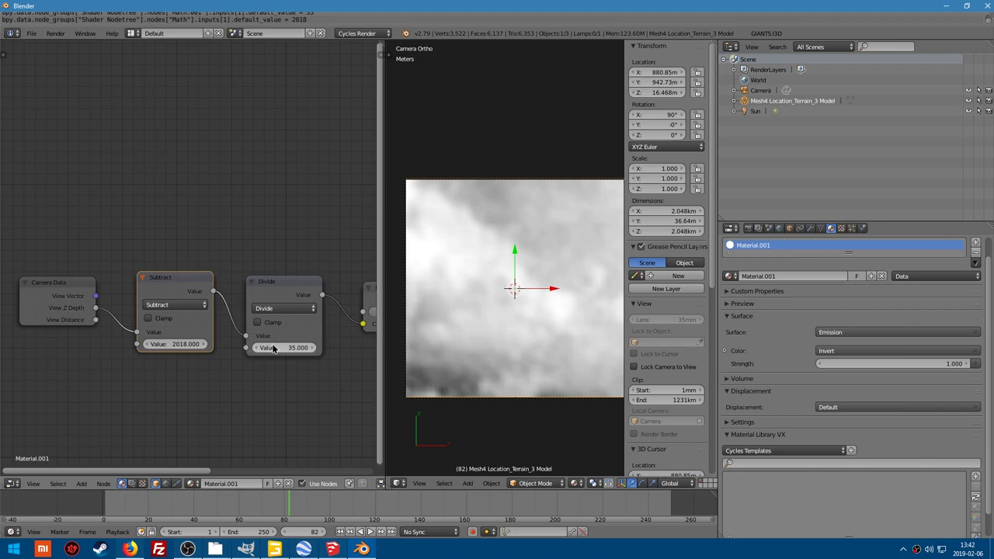
mouse_move(274, 350)
mouse_down()
mouse_move(257, 350)
mouse_move(273, 349)
mouse_up()
click(273, 347)
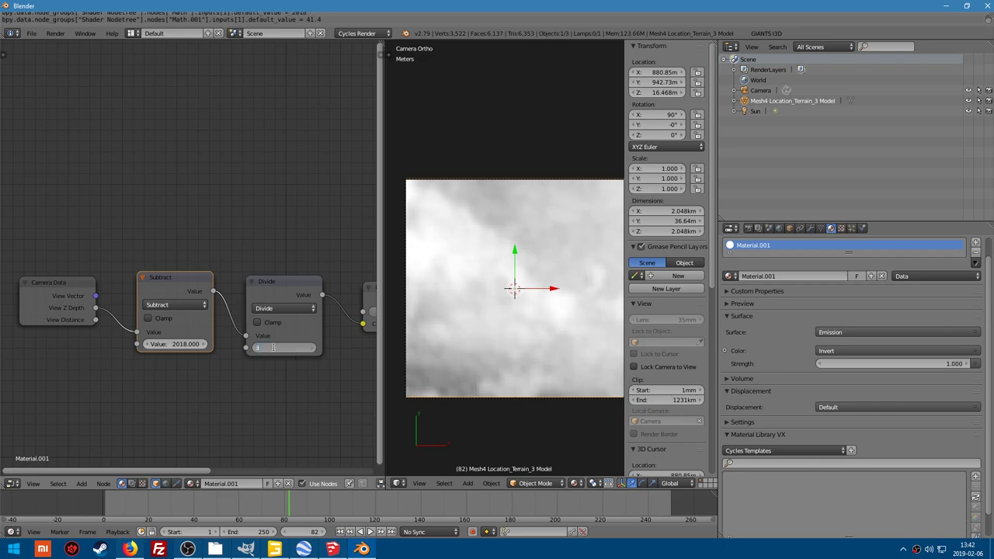
key(Return)
shift+middle_drag(492, 288, 463, 314)
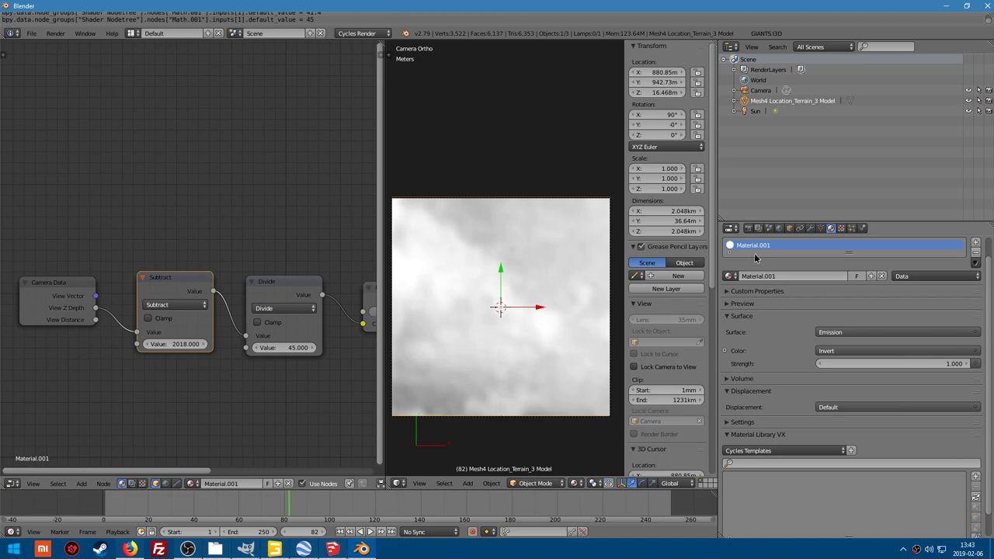
In the render settings, set the feature set to Experimental and the device to GPU Compute
click(750, 230)
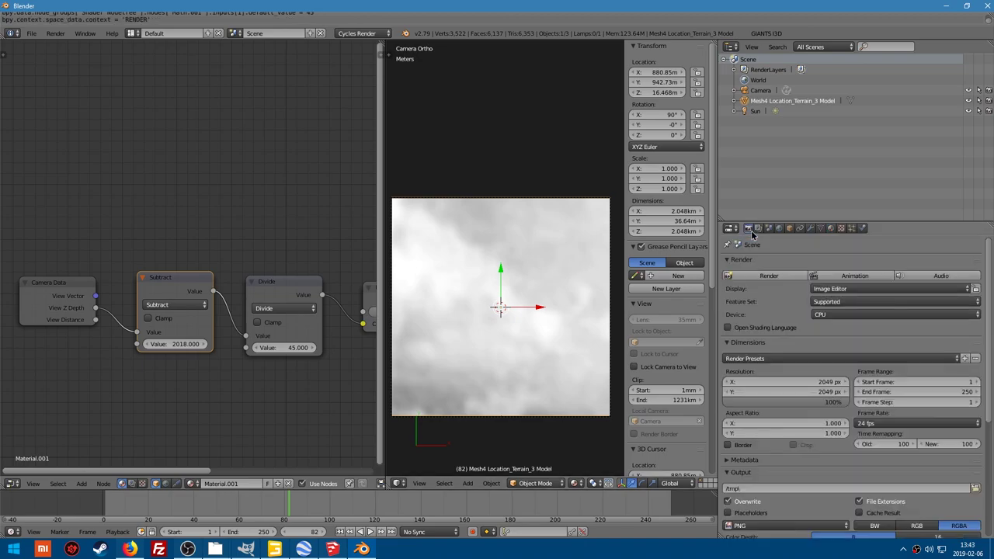
click(823, 303)
click(827, 280)
click(825, 314)
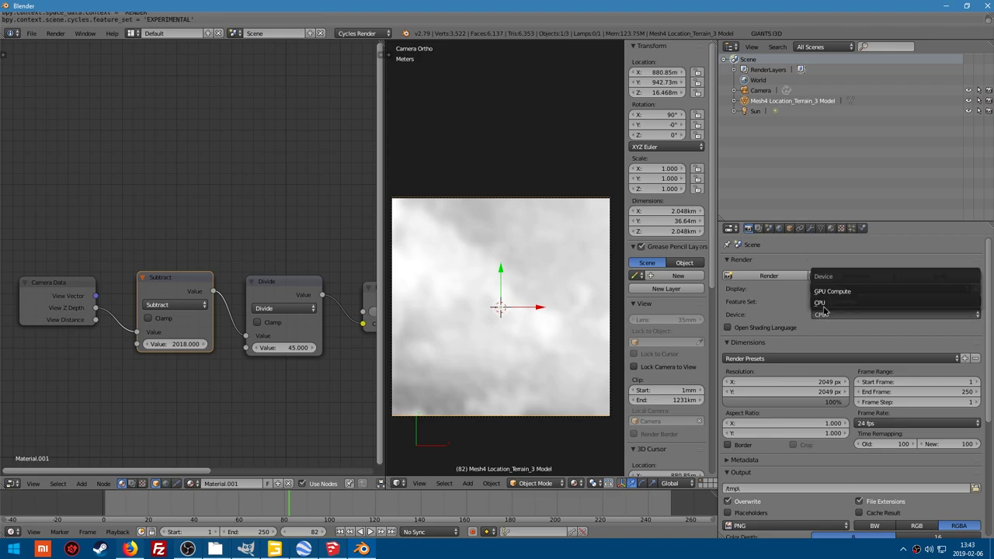
click(825, 297)
Set the PNG output to 16-bit color depth with 0% compression
scroll(810, 374, down, 2)
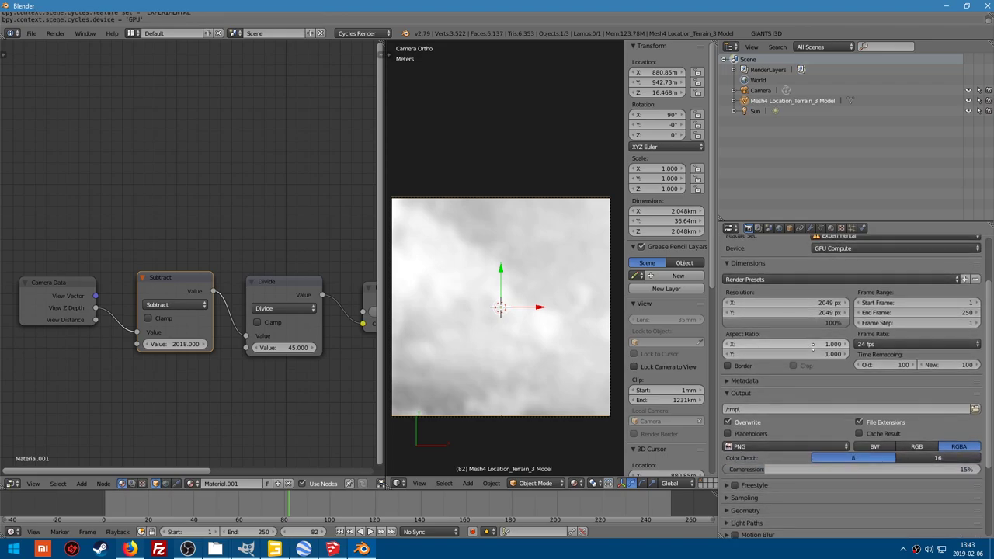
scroll(796, 394, down, 2)
scroll(791, 365, down, 1)
middle_drag(789, 352, 788, 349)
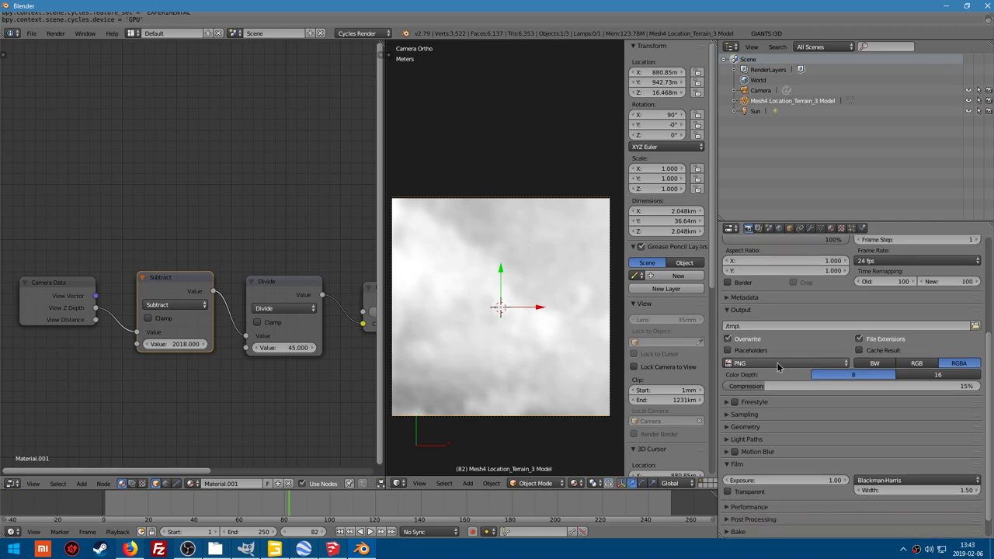
click(926, 377)
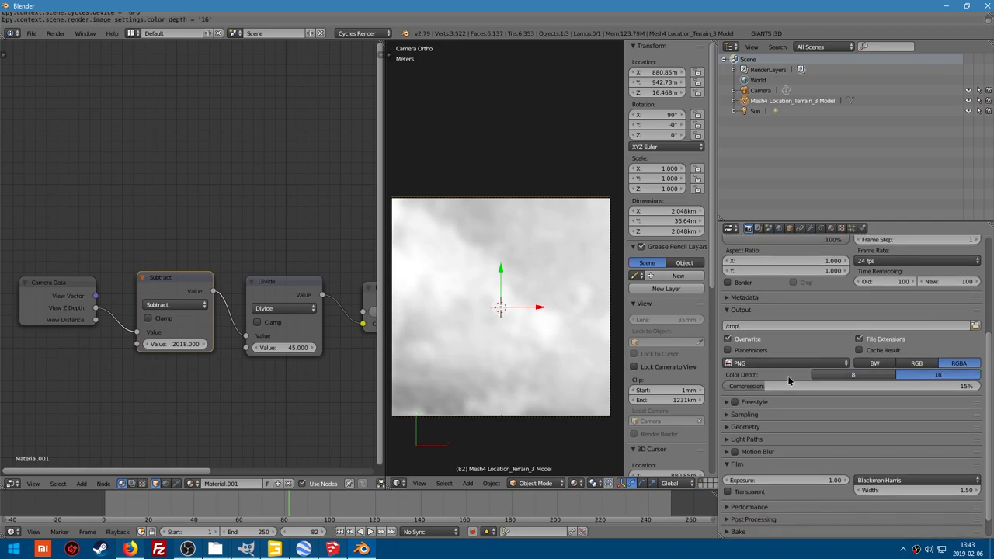
drag(872, 386, 723, 386)
Set the render tile size to 512 in both X and Y in the performance settings
scroll(759, 391, down, 1)
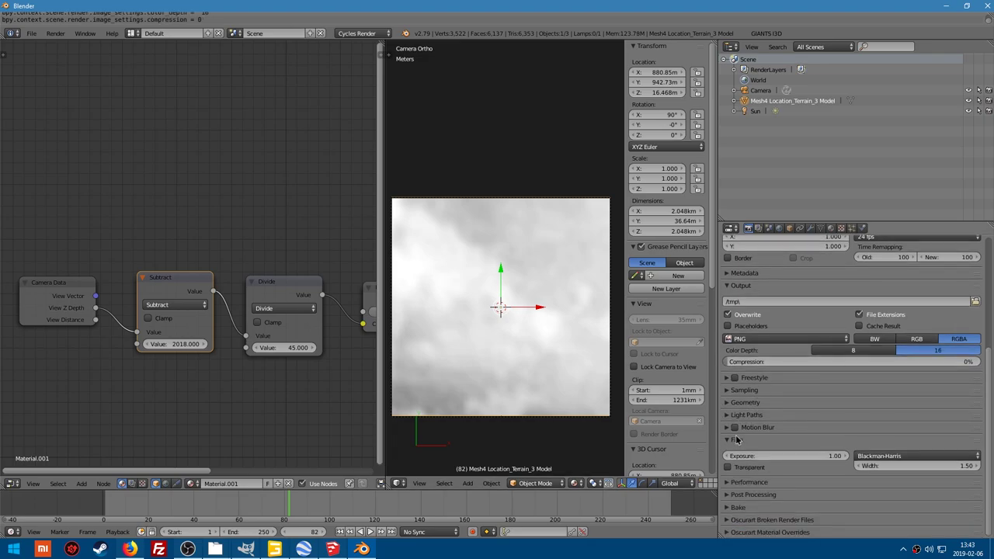
click(749, 482)
scroll(764, 407, down, 2)
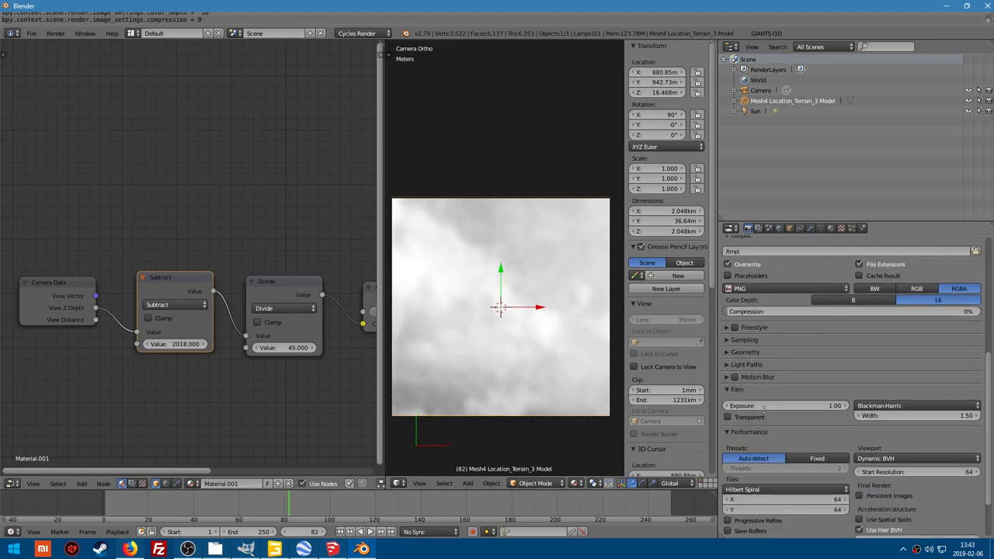
scroll(763, 406, down, 2)
click(779, 450)
text(512)
key(Return)
click(779, 460)
text(512)
key(Return)
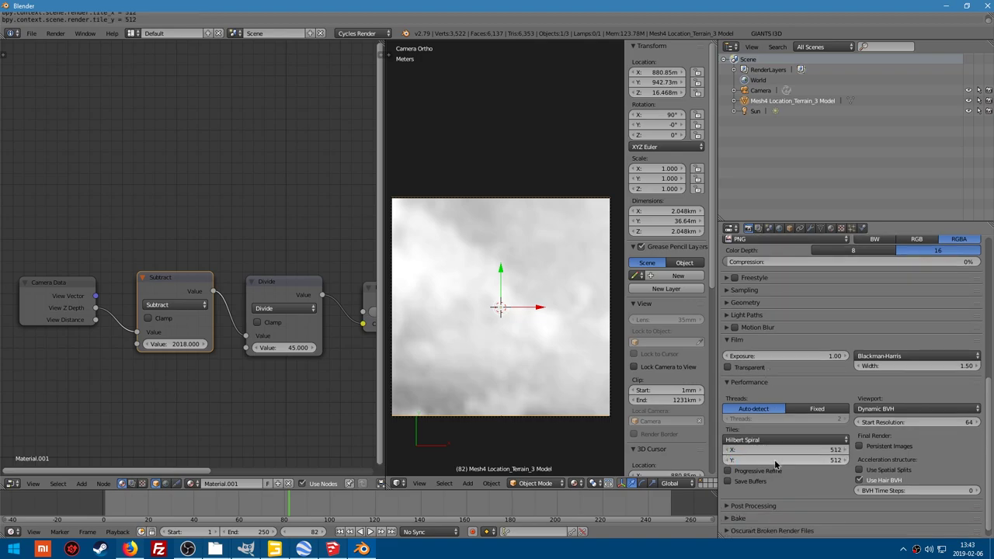
Render the heightmap image and enlarge the render result to fill the whole window
scroll(820, 379, up, 11)
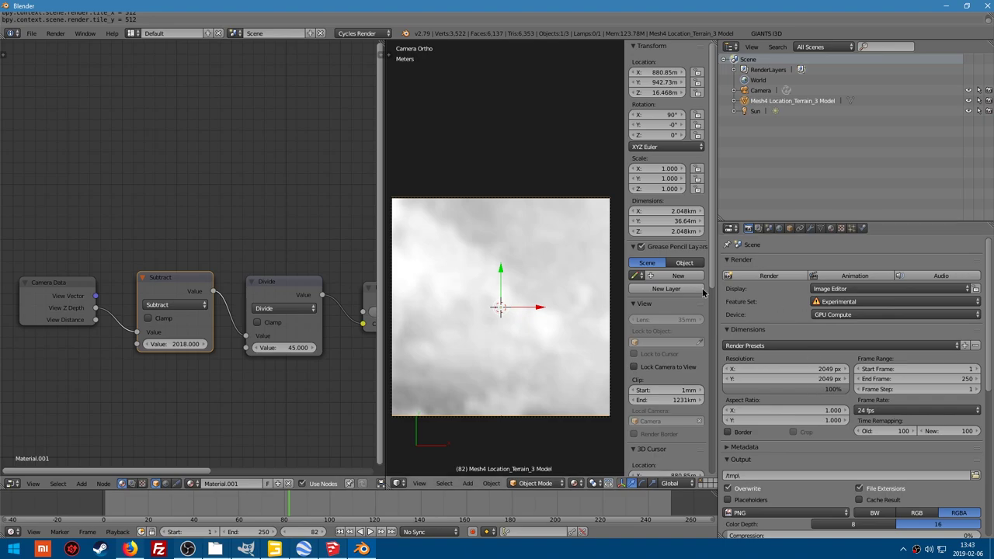
click(752, 278)
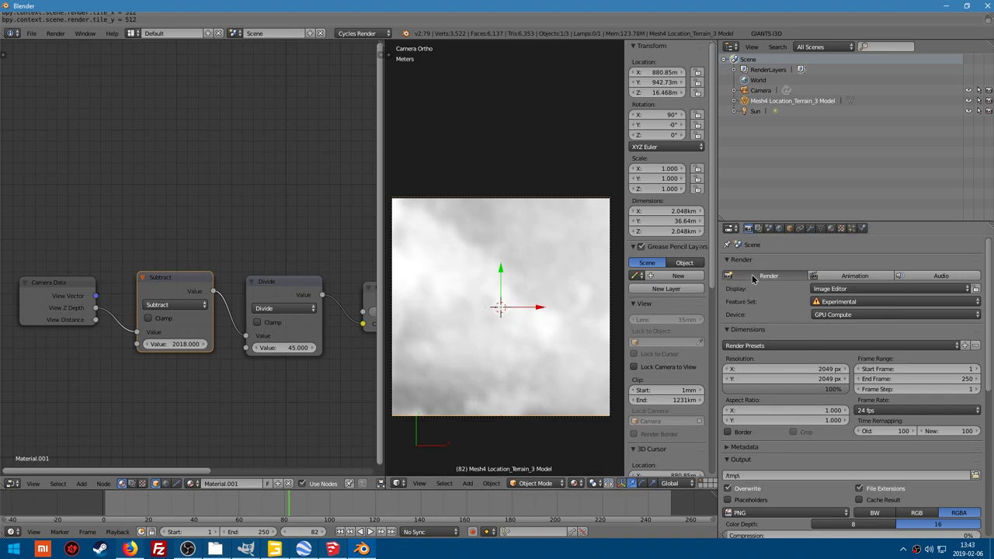
scroll(278, 317, down, 6)
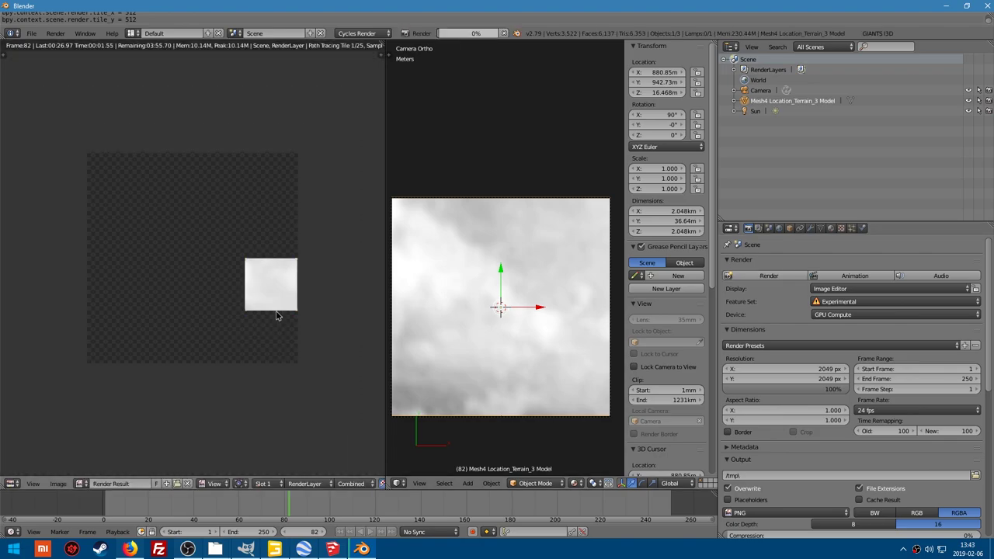
key(shift+space)
scroll(389, 350, up, 2)
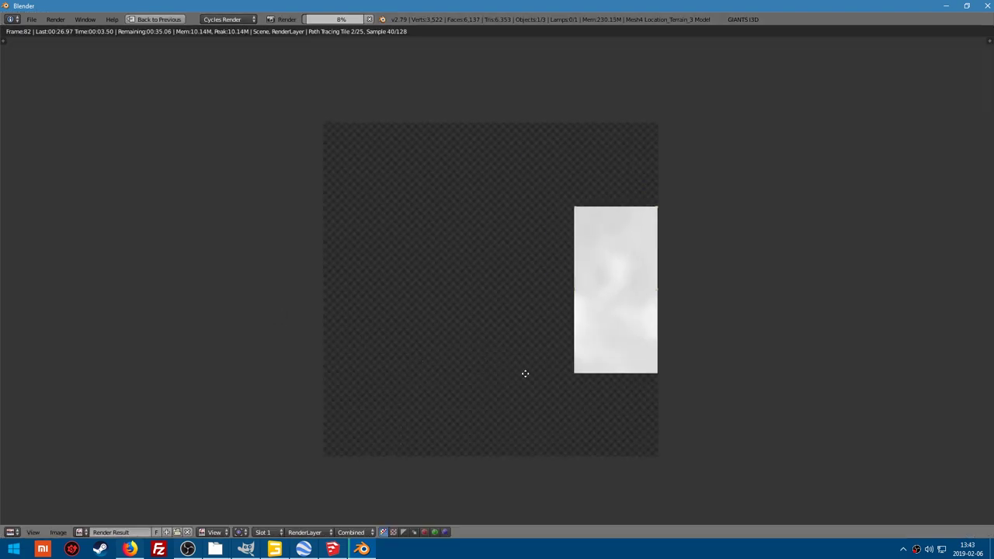
scroll(512, 350, up, 3)
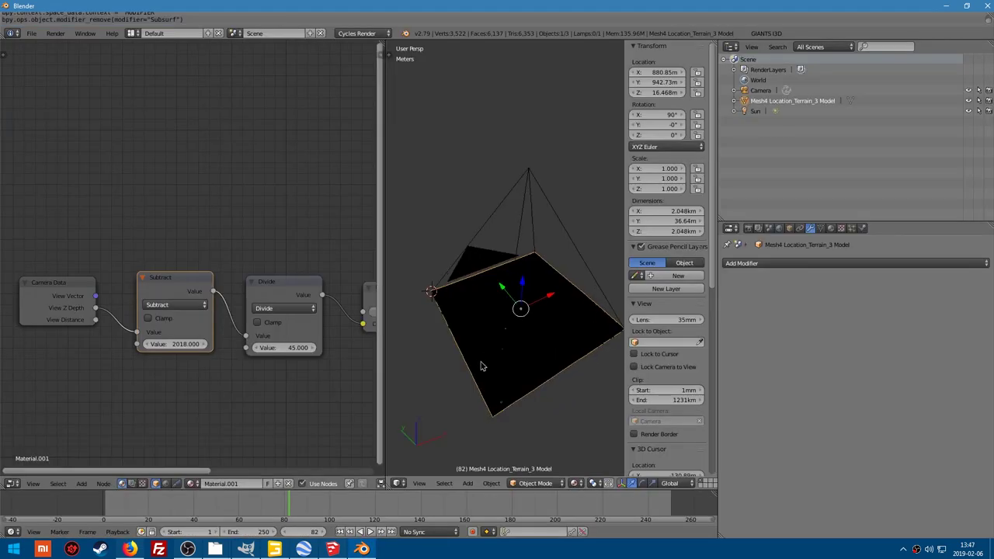
Look through the camera and add a Subdivision Surface modifier to the terrain mesh
middle_drag(506, 346, 499, 329)
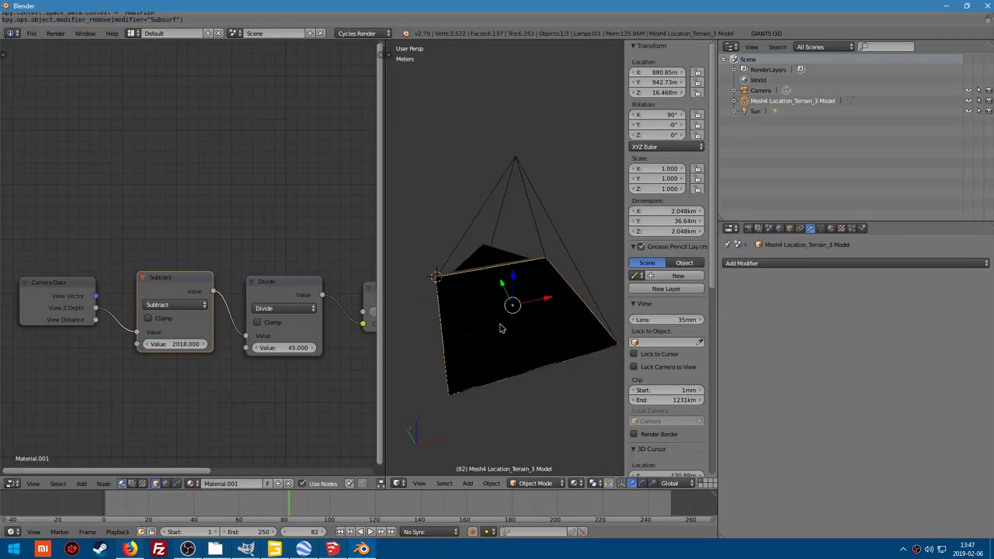
key(KP_0)
scroll(502, 324, up, 3)
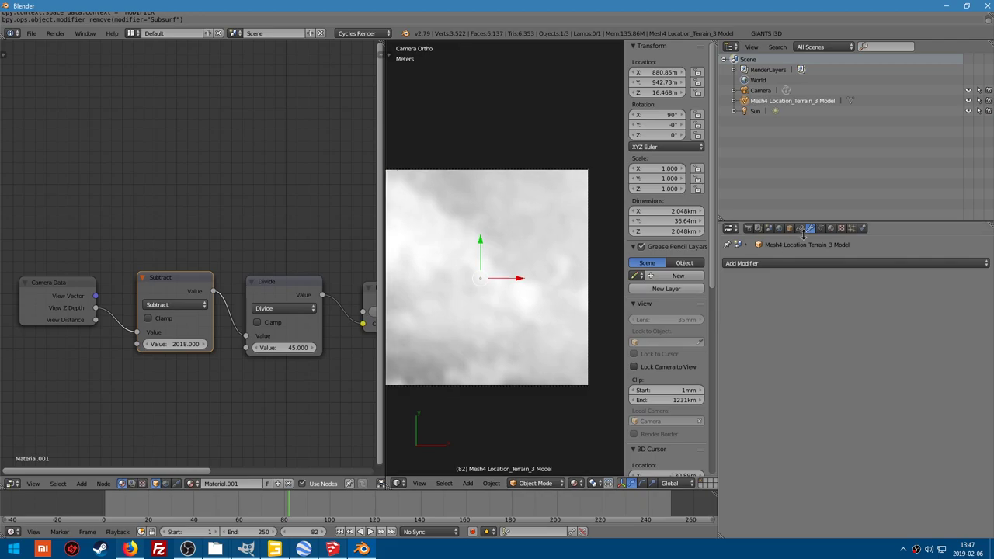
click(788, 263)
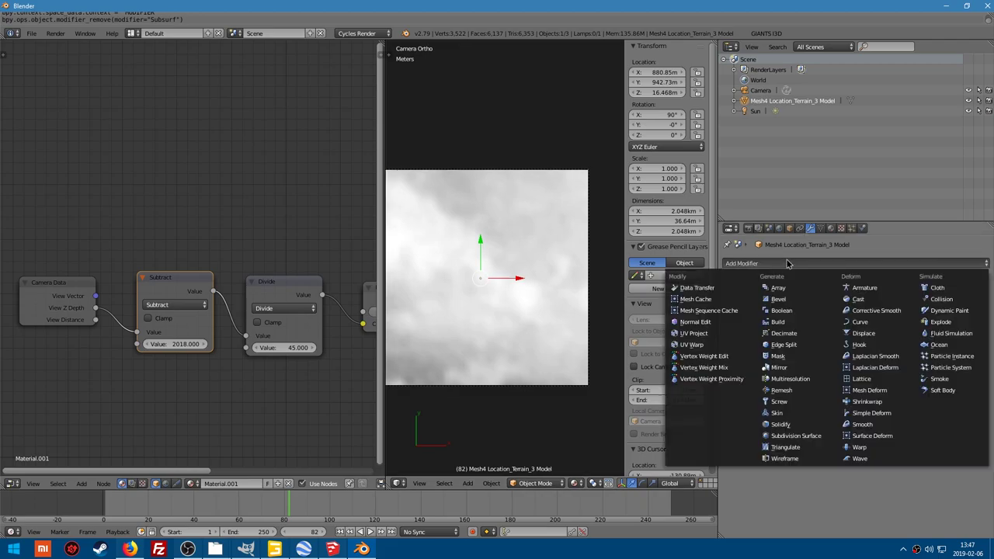
click(796, 436)
Compare the terrain without and with the subdivision modifier, and set its levels to 3 for render and 2 for view
shift+middle_drag(454, 393, 531, 292)
scroll(514, 346, up, 4)
scroll(516, 386, up, 4)
click(910, 279)
click(910, 279)
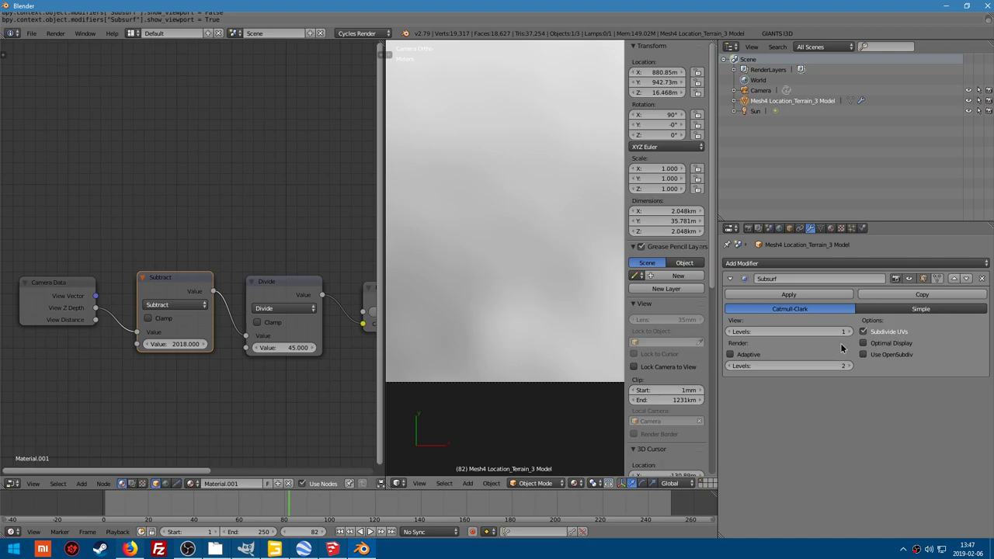
click(850, 365)
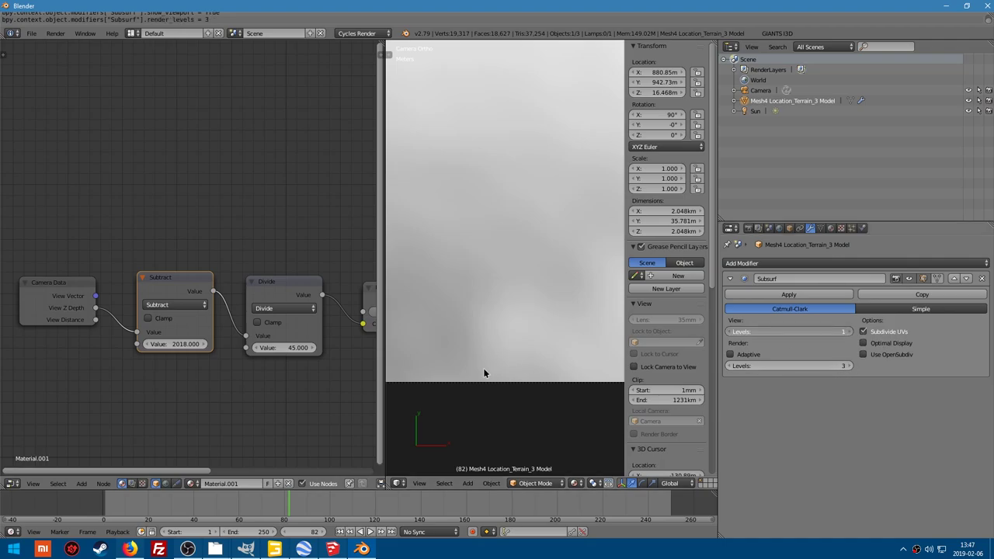
key(ctrl+2)
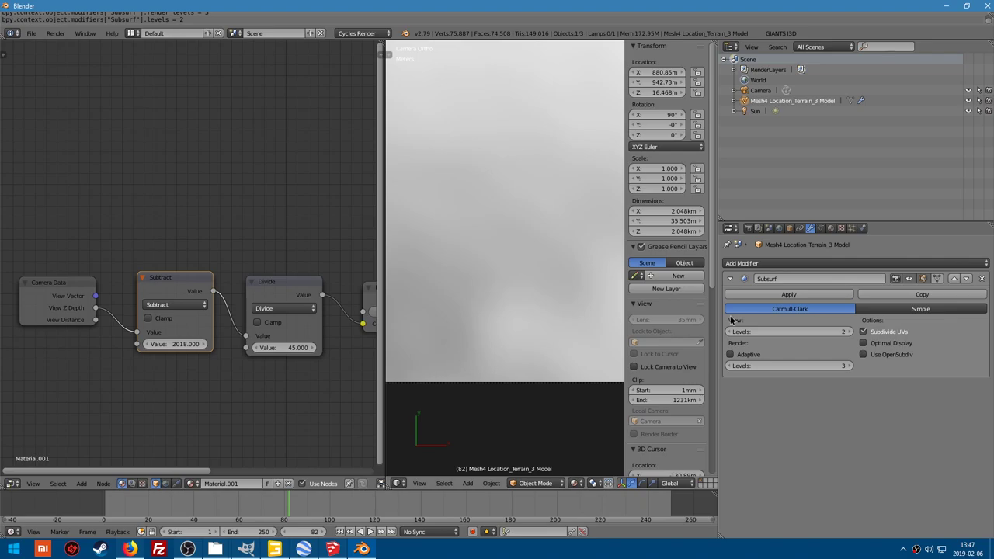
Compare the terrain's smoothness with the level 2 subdivision hidden and shown in the viewport
click(909, 278)
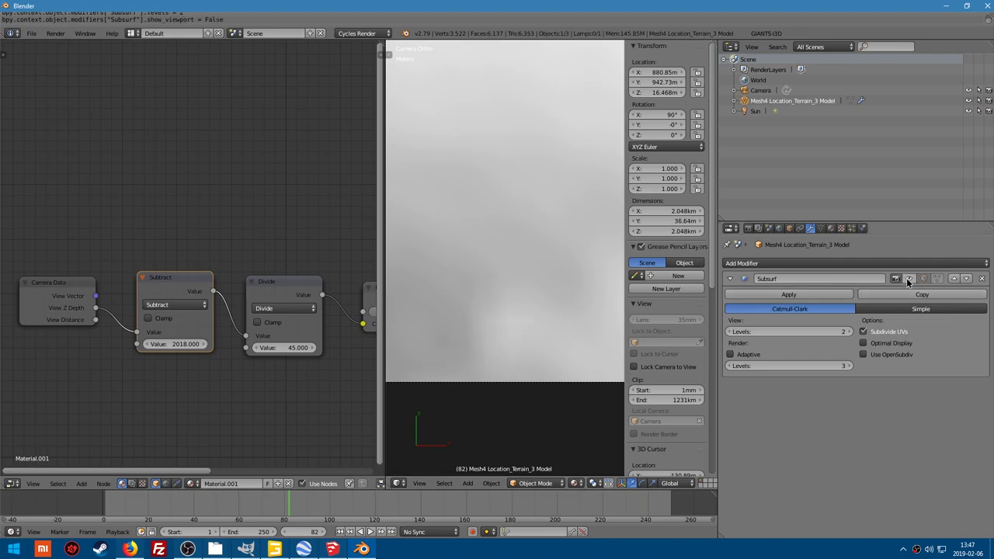
scroll(537, 360, down, 8)
shift+middle_drag(487, 247, 475, 346)
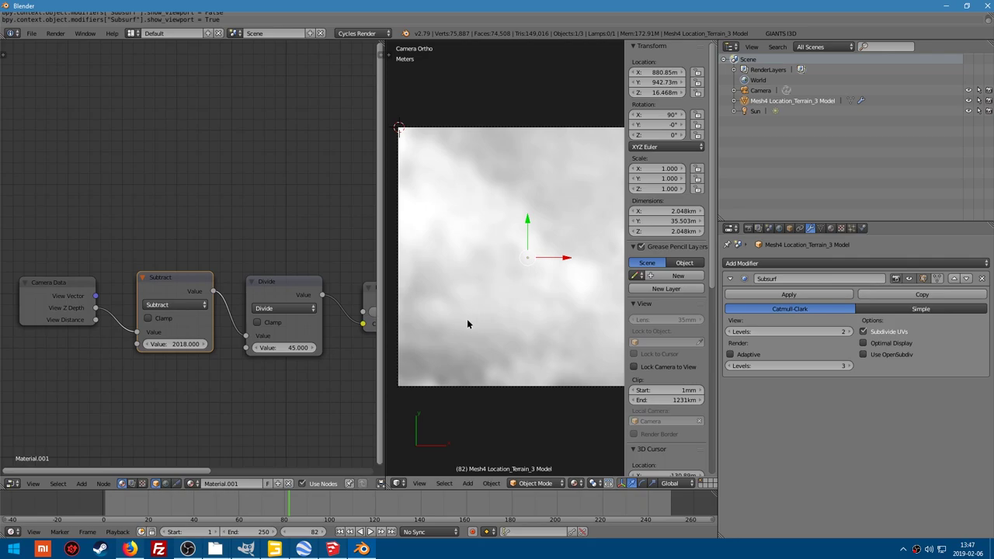
Inspect the terrain's mesh triangles in Edit Mode, and return to Object Mode and the camera view
mouse_move(478, 347)
middle_down()
mouse_move(480, 322)
mouse_move(482, 380)
mouse_move(495, 297)
mouse_move(512, 295)
middle_up()
key(ctrl+Tab)
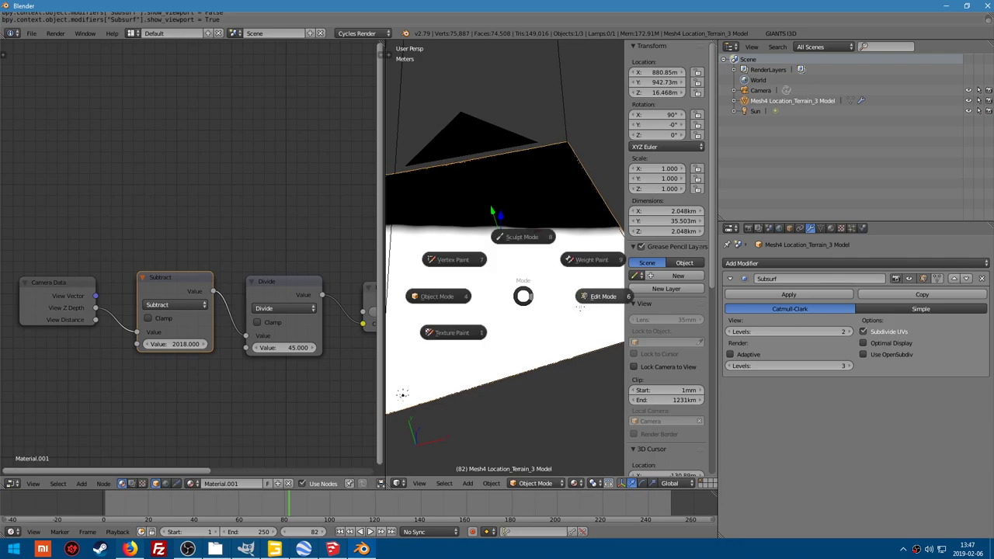
click(580, 309)
scroll(497, 365, up, 2)
shift+middle_drag(454, 400, 491, 342)
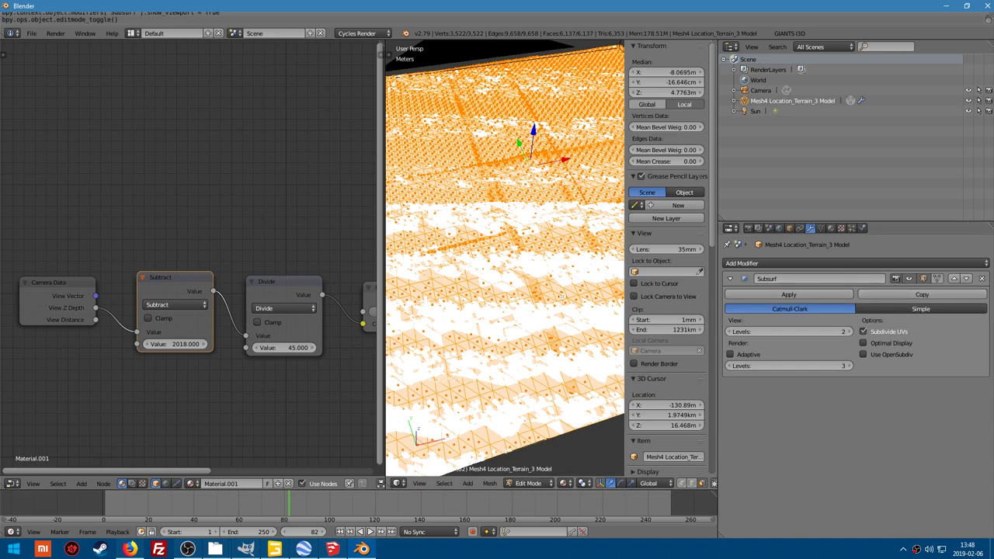
key(Tab)
click(499, 321)
key(KP_0)
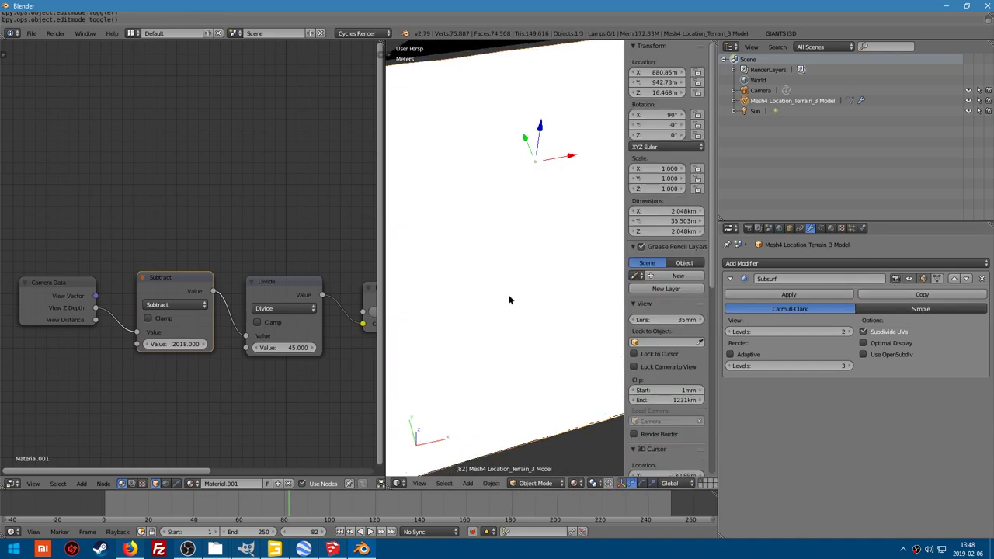
scroll(499, 255, down, 1)
shift+middle_drag(555, 269, 538, 298)
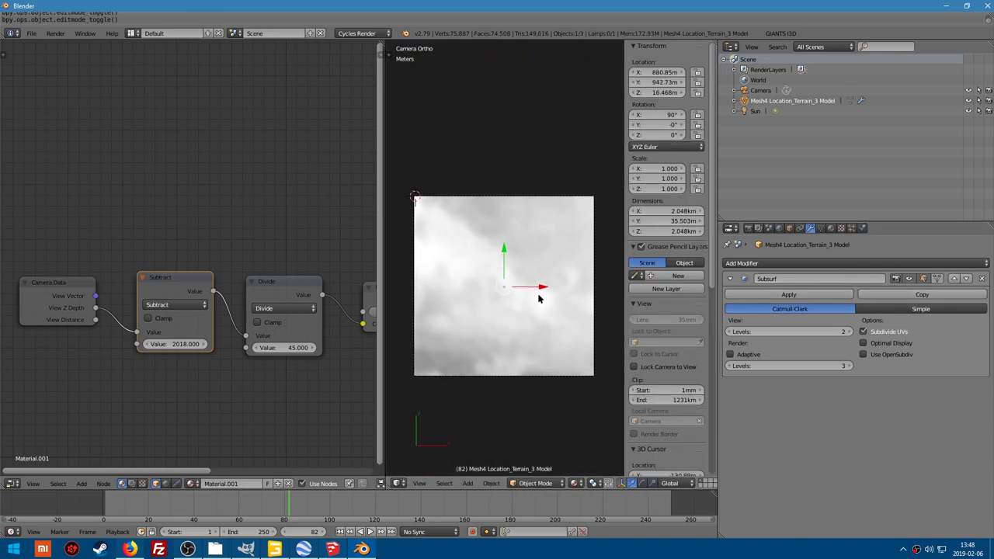
Examine up close how the terrain's edges and corners line up with the camera frame
scroll(537, 298, up, 1)
shift+middle_drag(559, 340, 443, 230)
scroll(524, 342, up, 3)
scroll(525, 347, up, 1)
shift+middle_drag(536, 373, 522, 288)
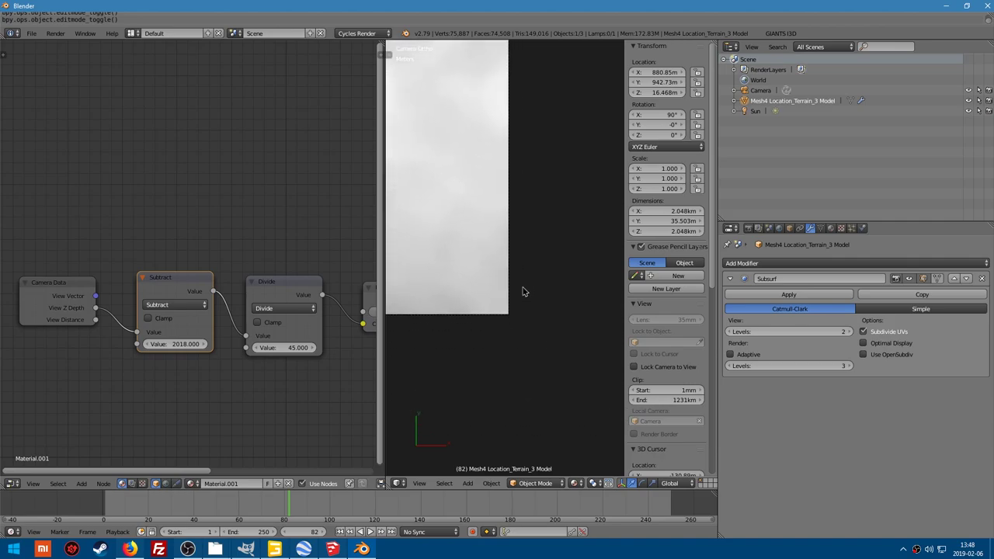
scroll(516, 363, up, 6)
shift+middle_drag(518, 421, 497, 388)
scroll(524, 369, up, 5)
scroll(516, 146, down, 5)
shift+middle_drag(503, 202, 509, 372)
shift+middle_drag(506, 219, 508, 315)
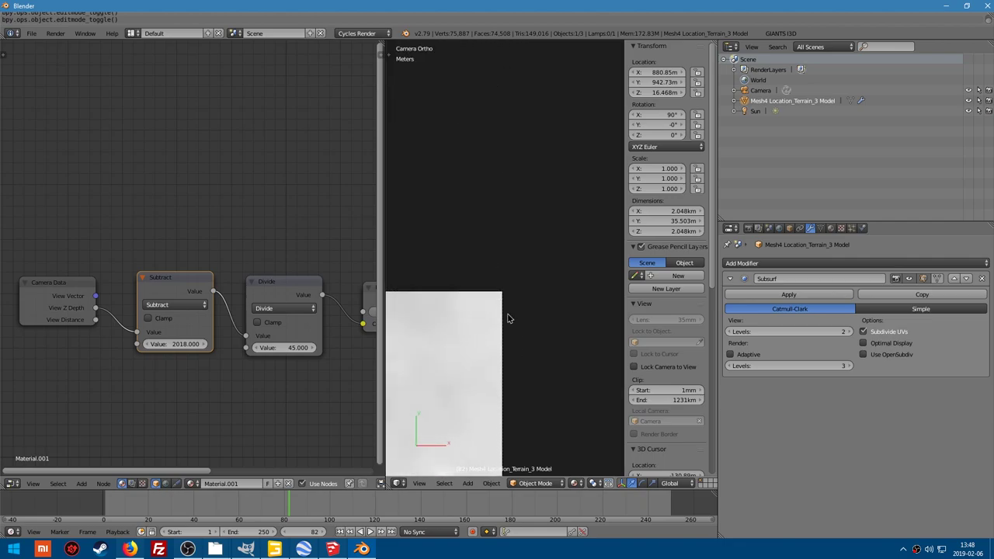
Select the camera and move it by about -25 m in X and -44 m in Y
right_click(503, 328)
key(g)
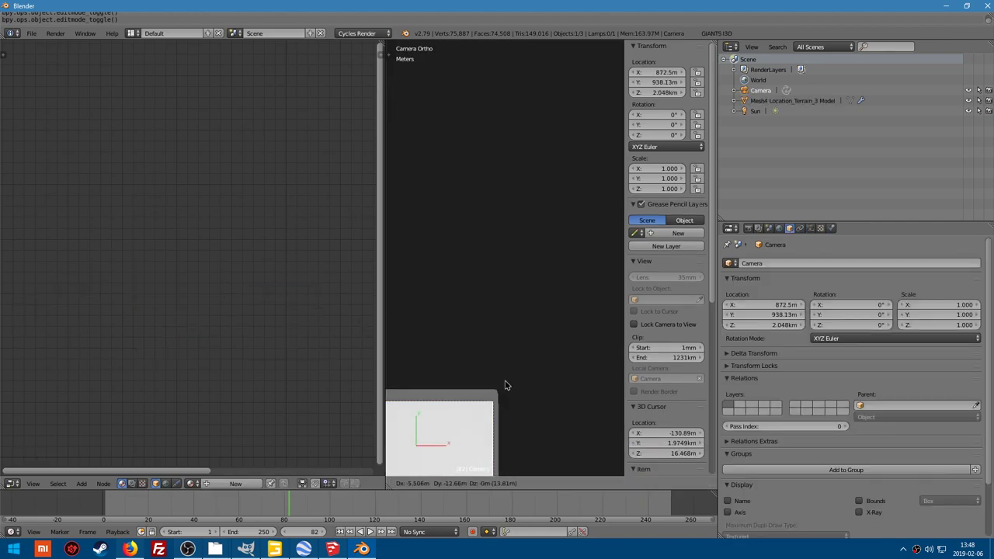
click(492, 404)
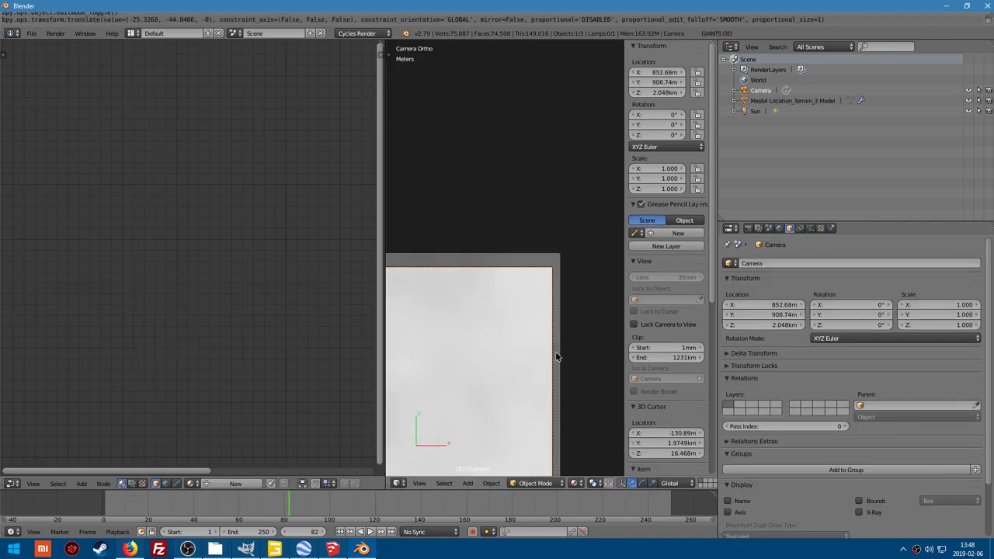
Try moving the camera by about -432 m in X and -157 m in Y, and undo that move
key(g)
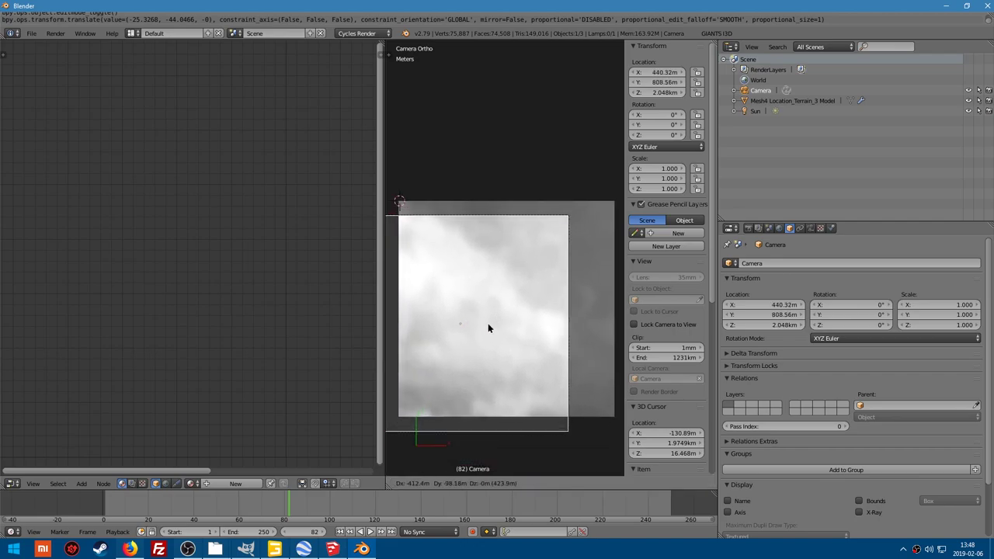
click(454, 357)
key(ctrl+z)
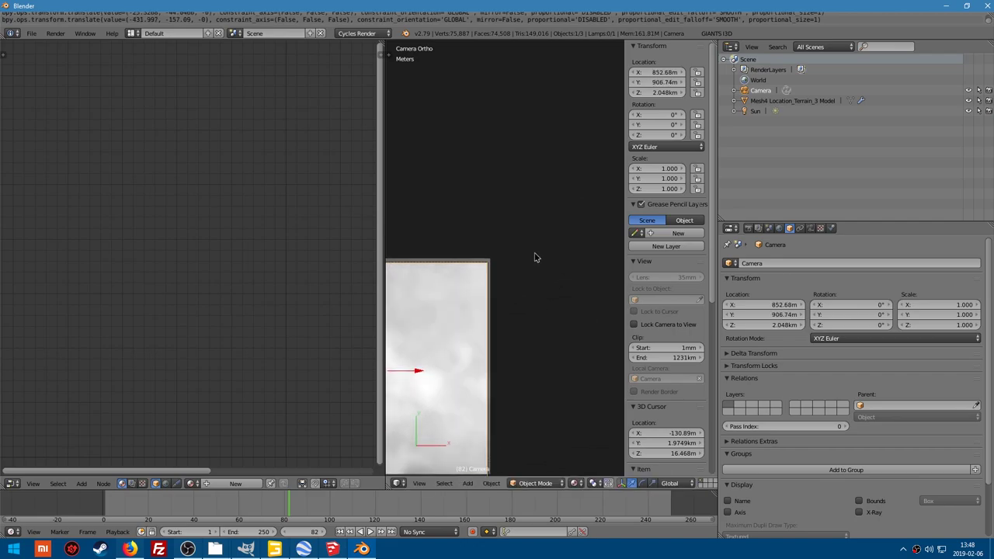
Undo the remaining camera move and examine how the terrain's corners line up with the camera frame
key(g)
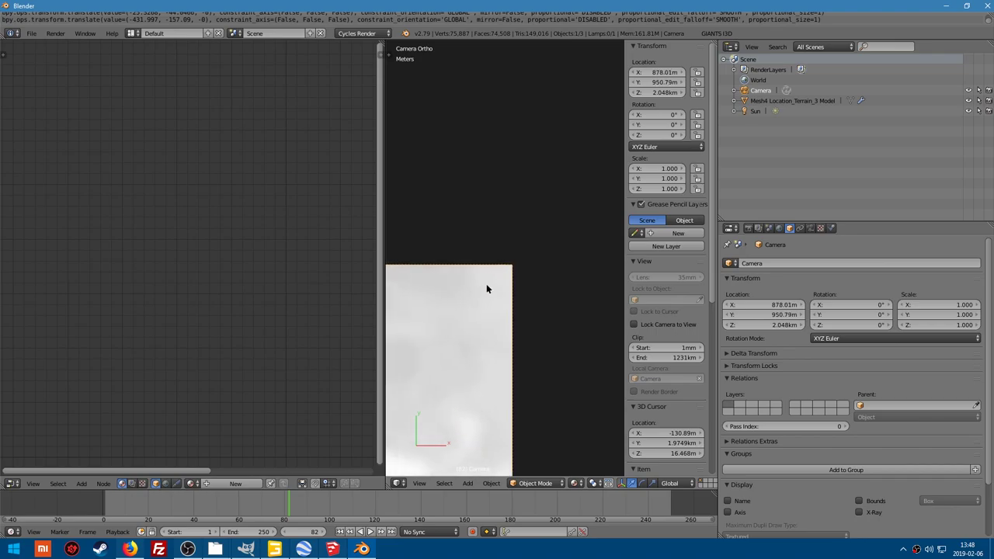
shift+middle_drag(348, 269, 559, 272)
shift+middle_drag(467, 274, 622, 276)
scroll(528, 264, up, 9)
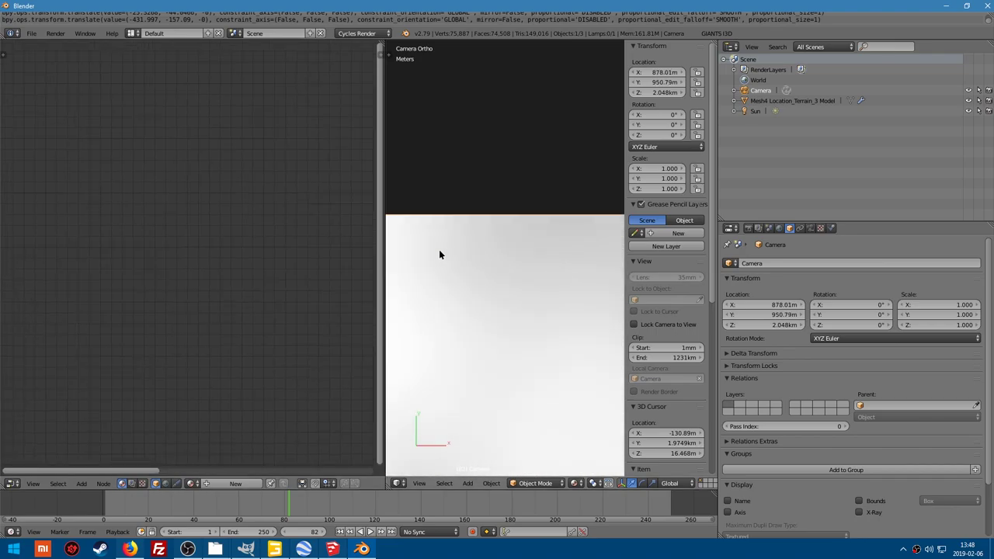
shift+middle_drag(443, 252, 554, 285)
scroll(554, 287, up, 6)
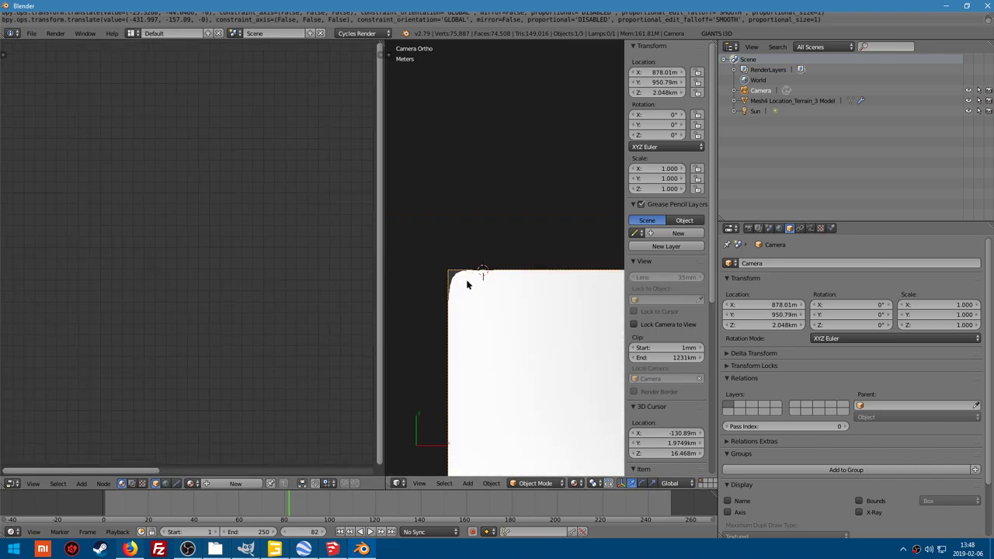
scroll(467, 282, down, 16)
shift+middle_drag(545, 303, 468, 275)
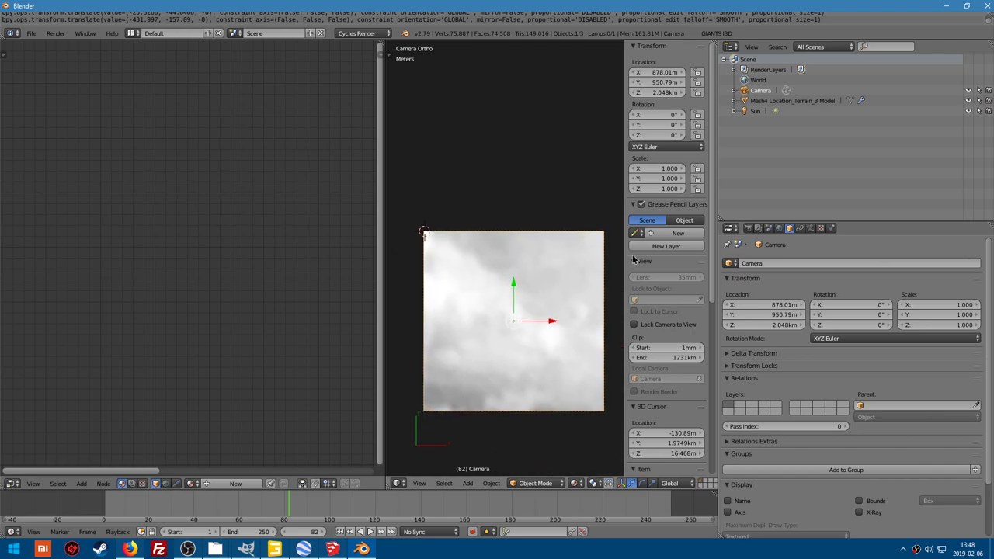
Review the render dimensions and output format, then render the terrain from the camera and enlarge the result
click(749, 229)
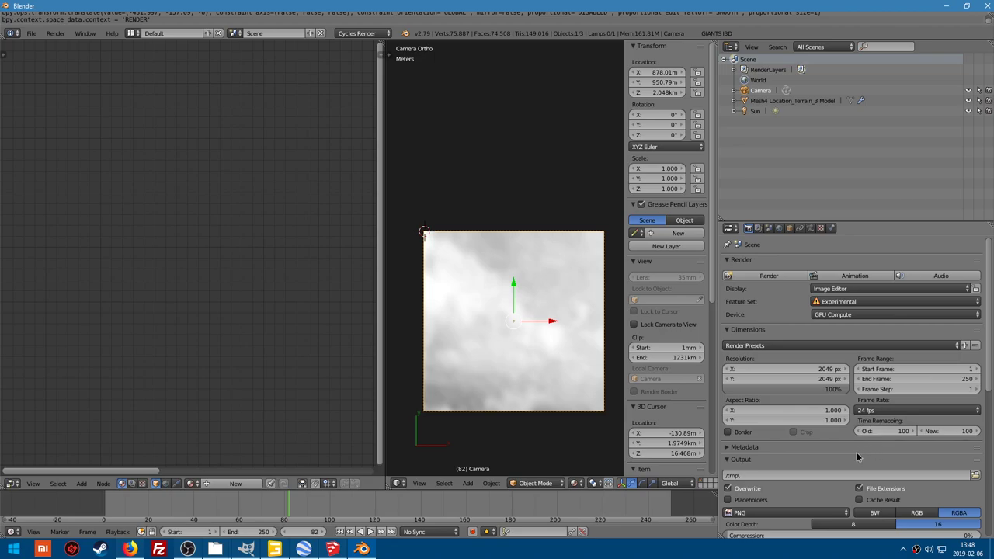
scroll(860, 455, down, 5)
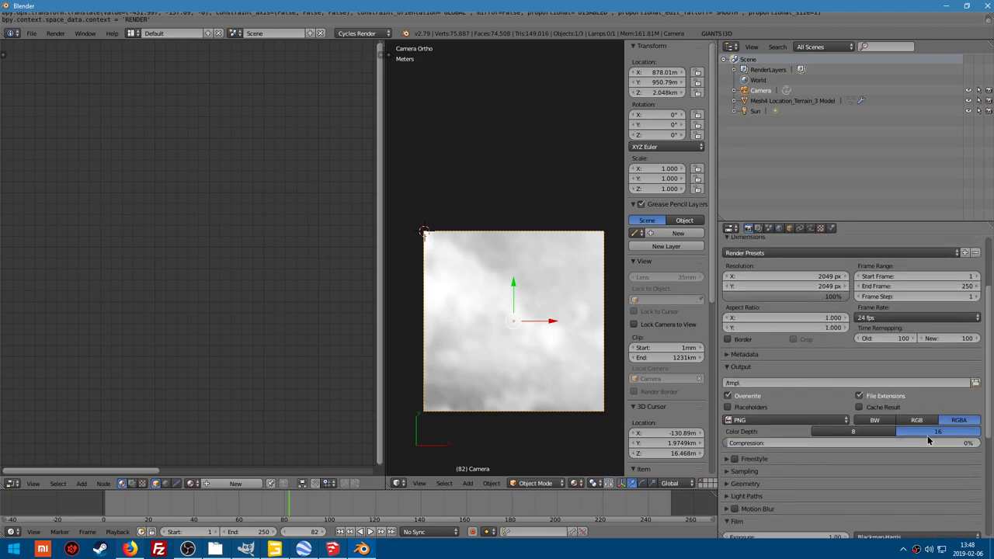
scroll(932, 439, down, 8)
scroll(838, 332, up, 12)
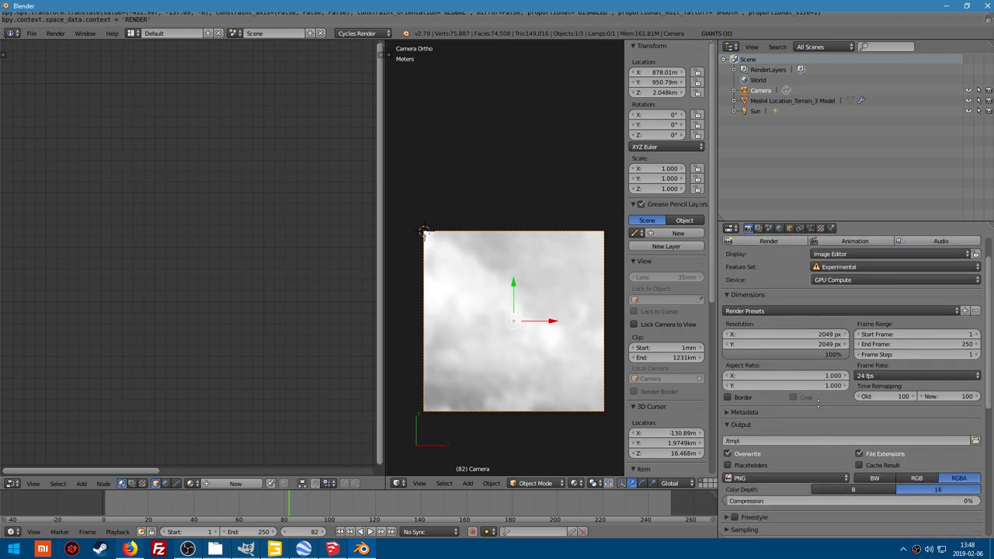
scroll(818, 401, up, 2)
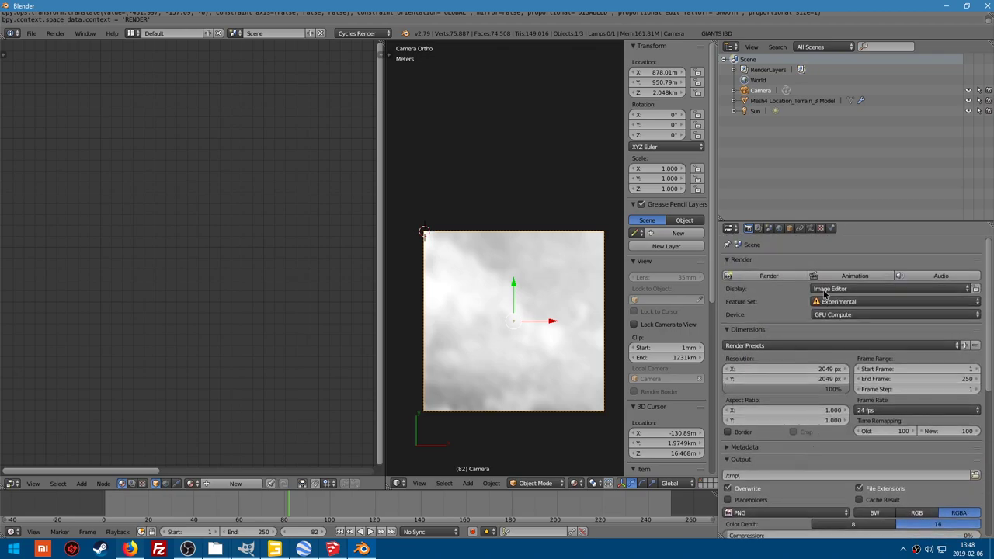
click(765, 276)
drag(383, 296, 654, 297)
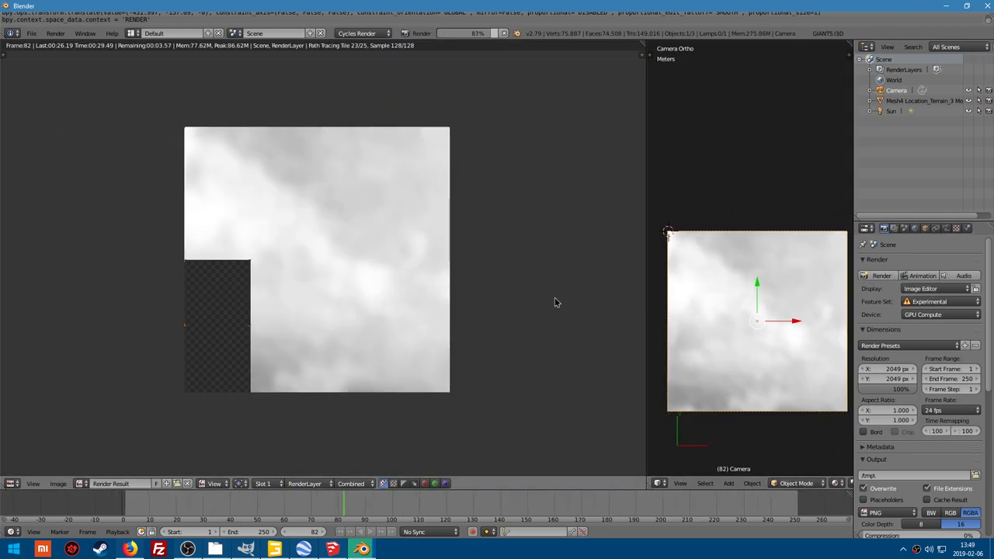
middle_drag(343, 247, 394, 242)
scroll(455, 295, up, 1)
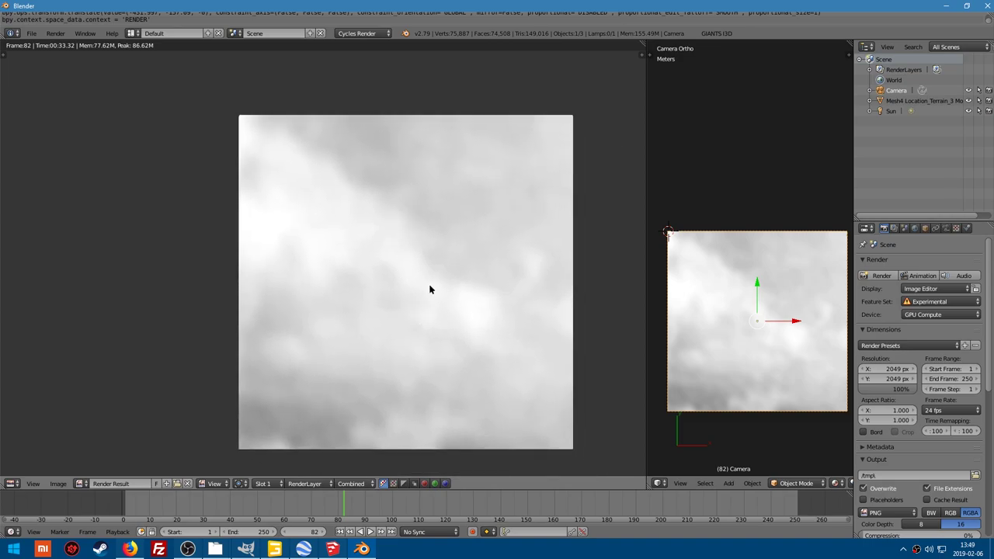
Save the rendered image as topografia.png, a 16-bit RGBA PNG, in the TopoTut folder
key(F3)
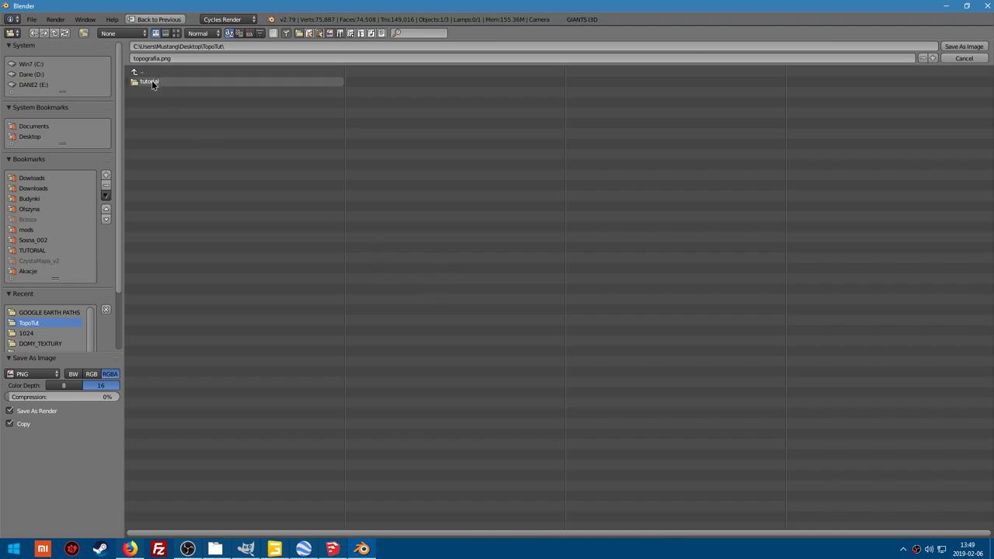
click(185, 59)
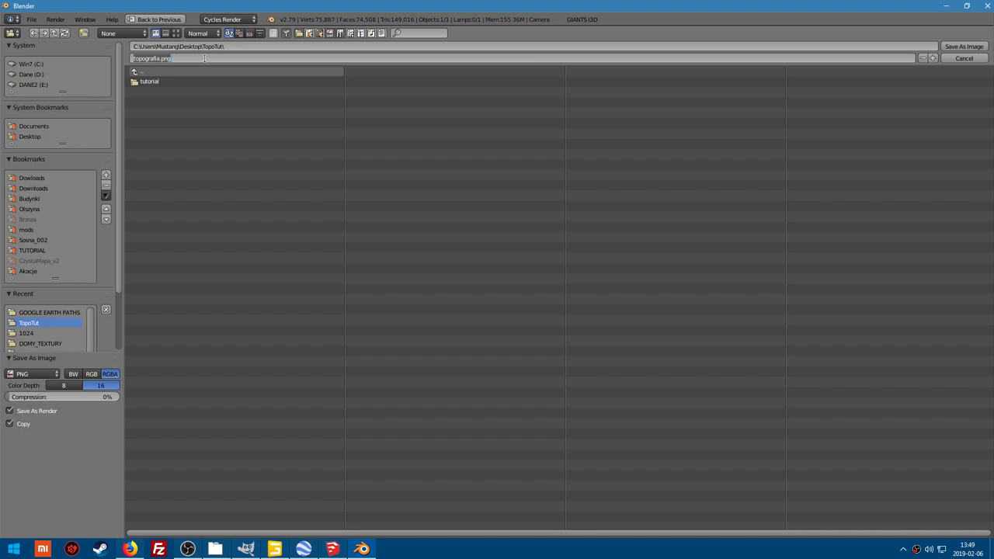
click(964, 47)
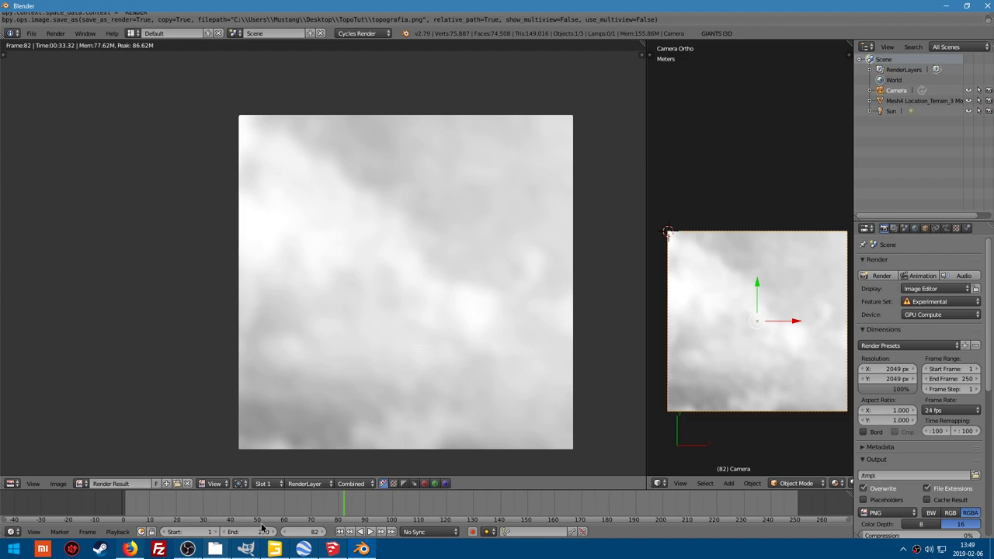
Open the TopoTut folder on the desktop and open the topografia image for editing in GIMP
click(991, 549)
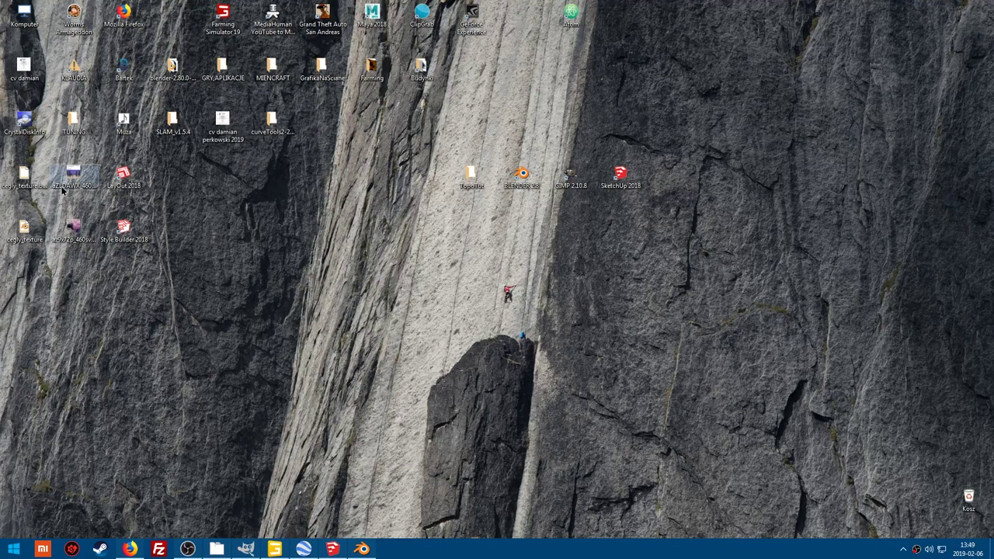
double_click(471, 175)
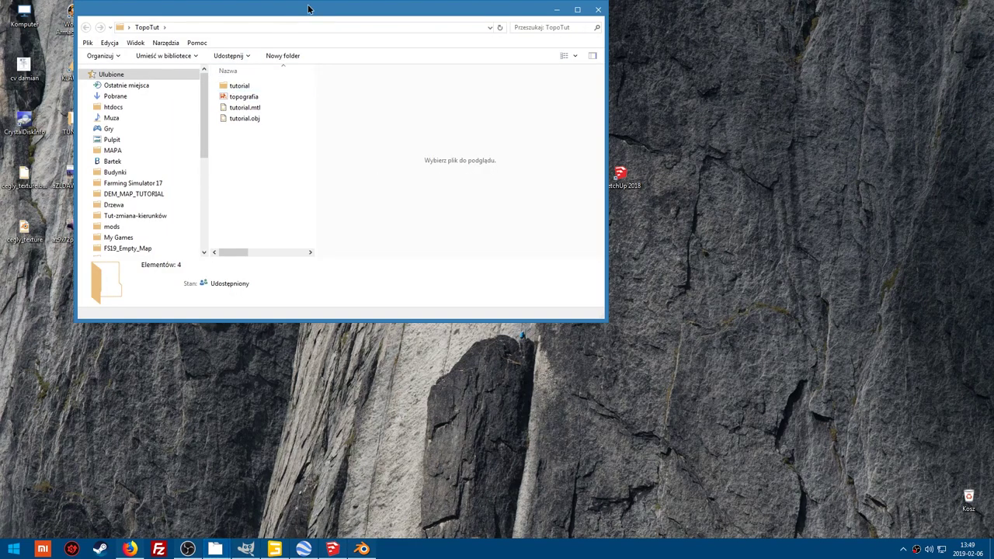
double_click(309, 9)
click(177, 93)
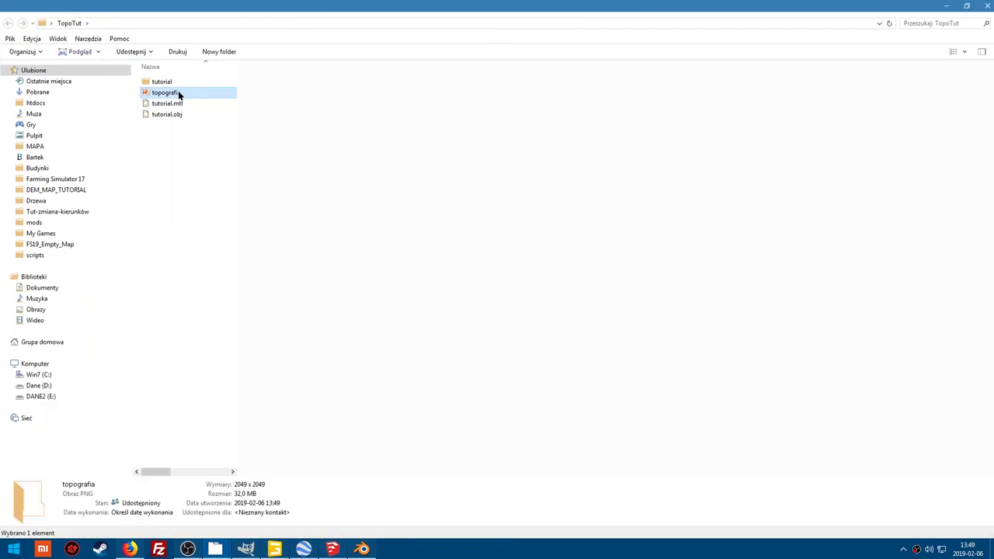
right_click(172, 96)
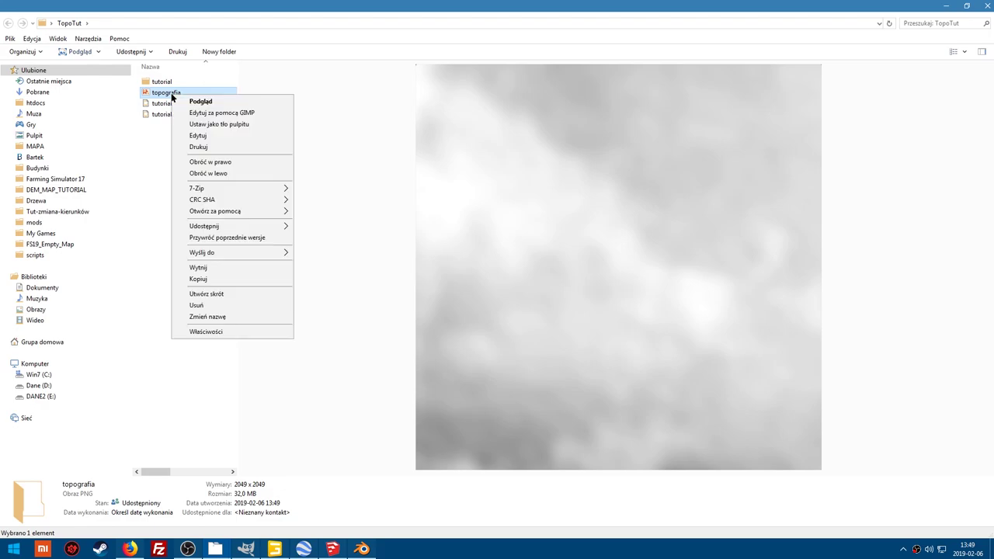
click(210, 114)
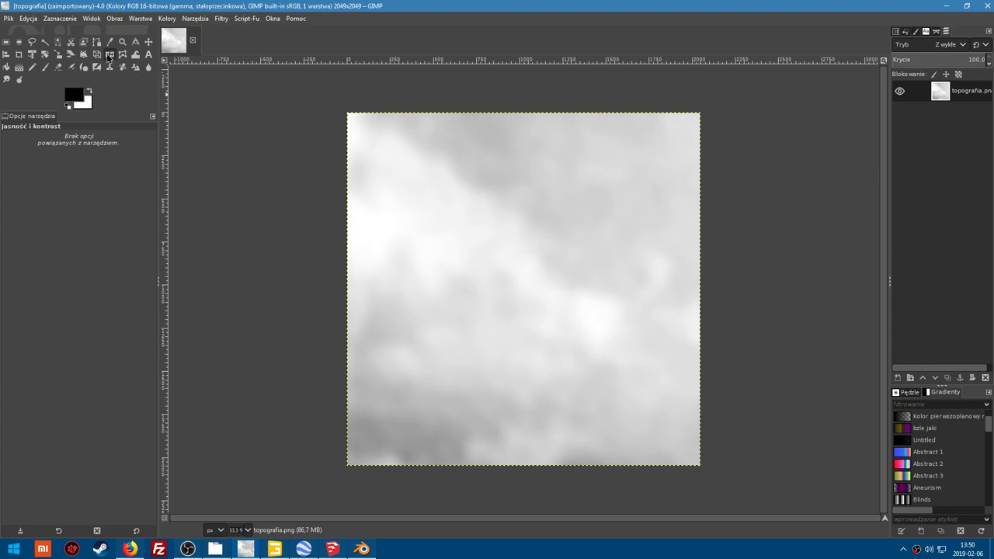
Start exporting the image as mapDE_dem.png in FS19_Empty_Map's maps/mapDE folder, replacing the existing file
click(112, 19)
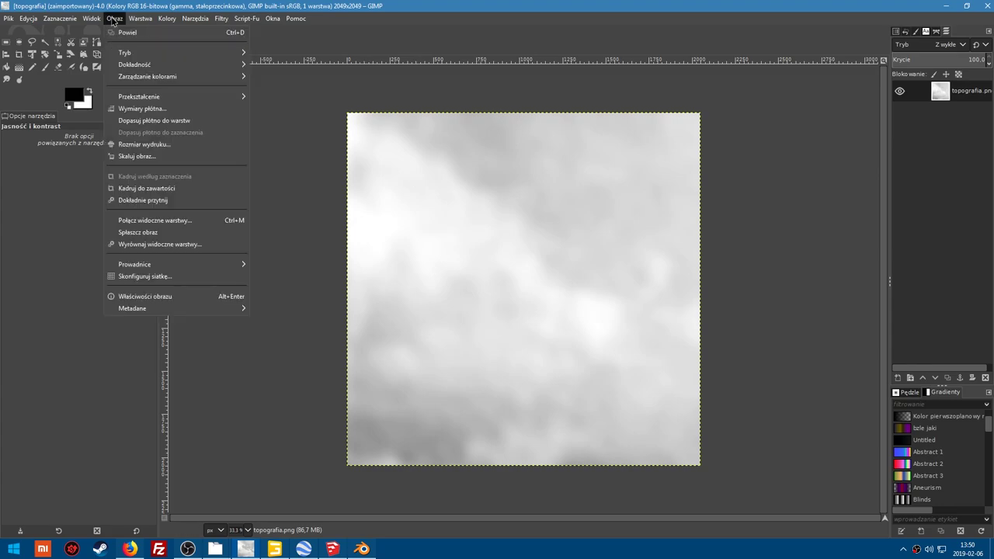
mouse_move(9, 18)
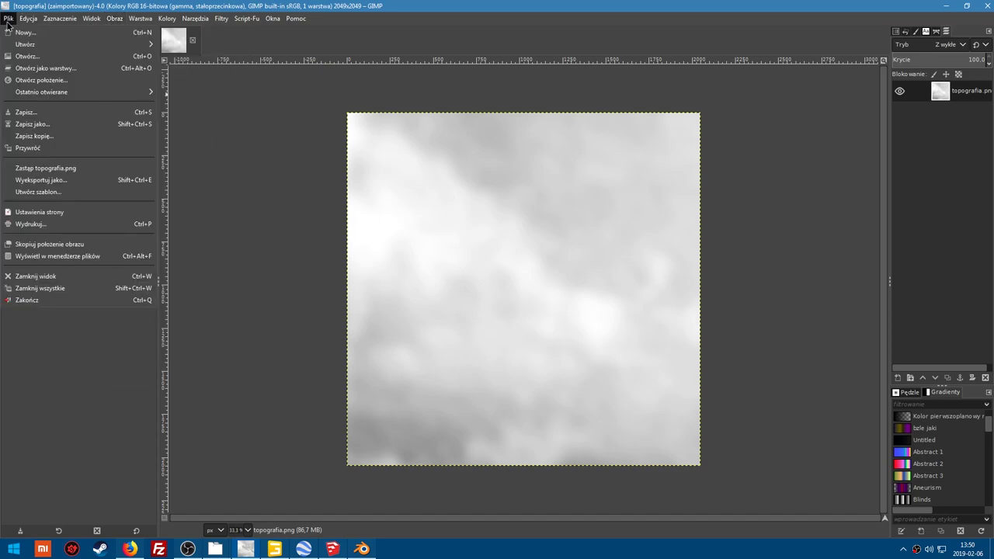
click(42, 181)
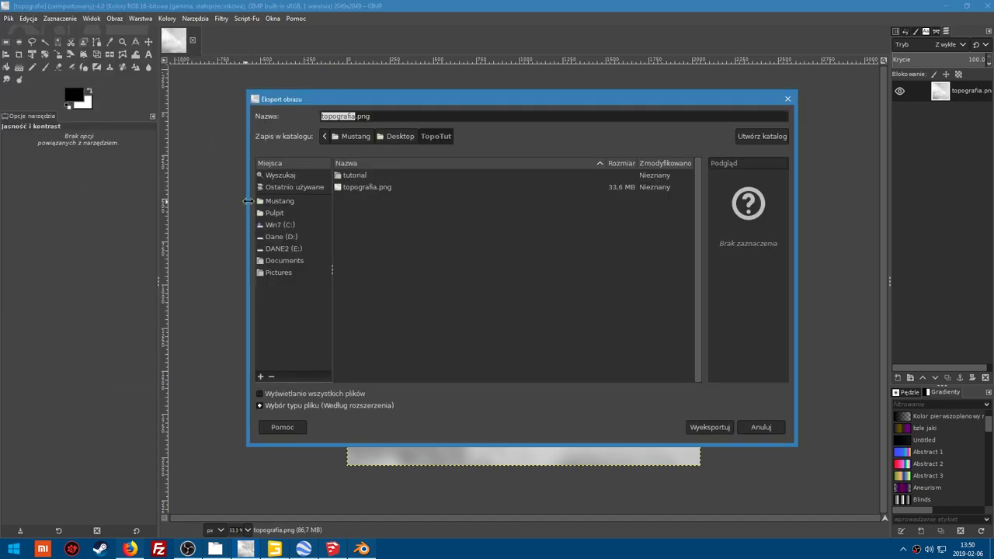
click(284, 188)
click(360, 189)
double_click(361, 189)
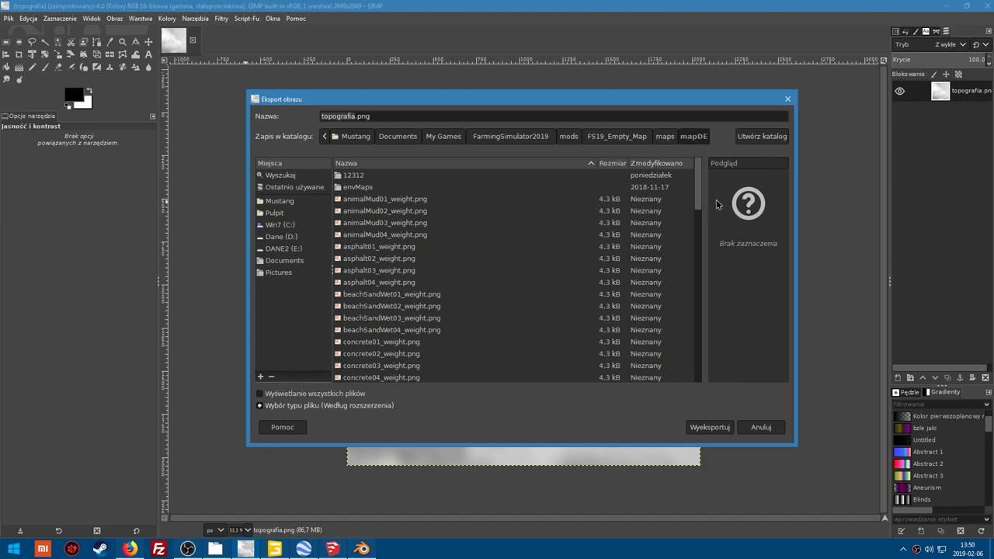
drag(697, 202, 648, 328)
click(371, 226)
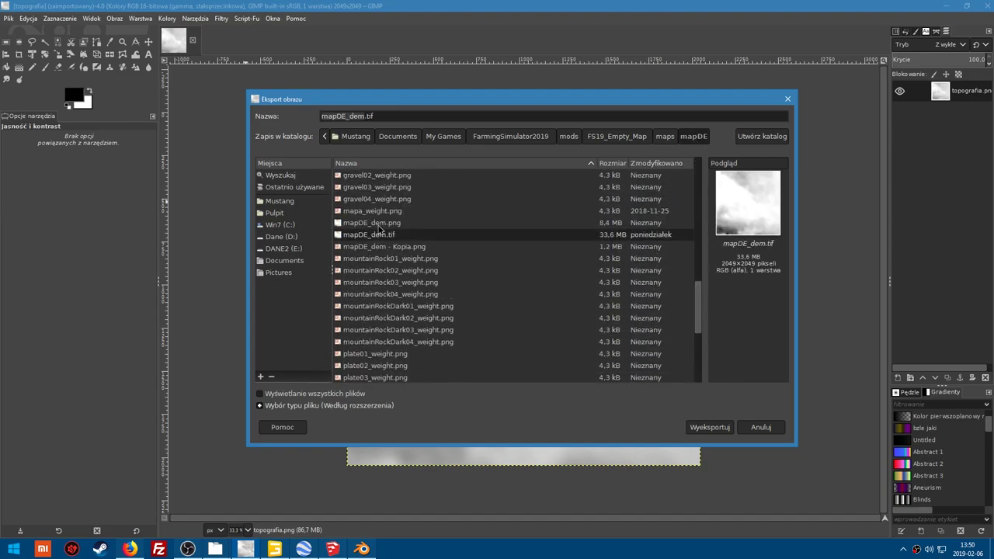
double_click(384, 226)
click(596, 309)
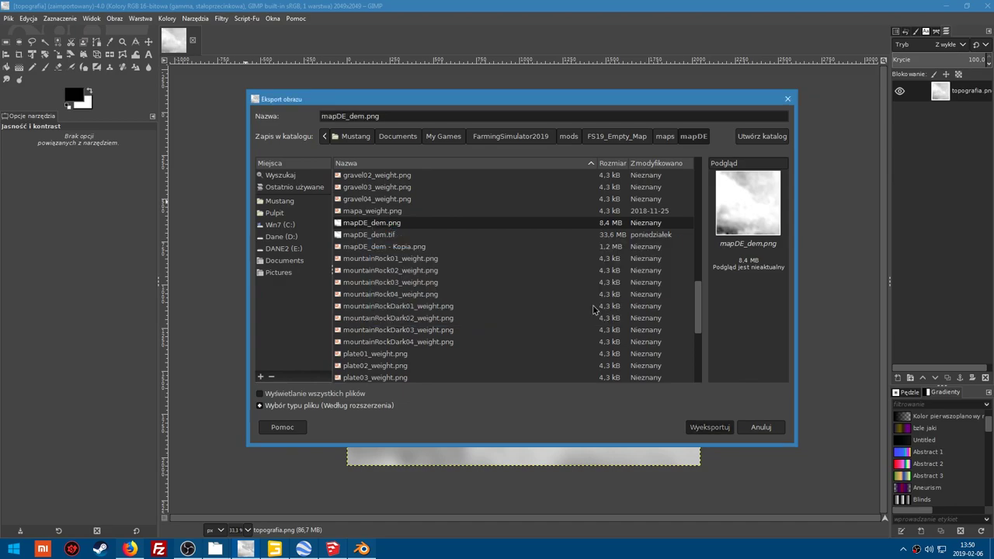
Set the PNG pixel format to 16 bits per channel grayscale and complete the export
drag(495, 200, 501, 180)
click(440, 291)
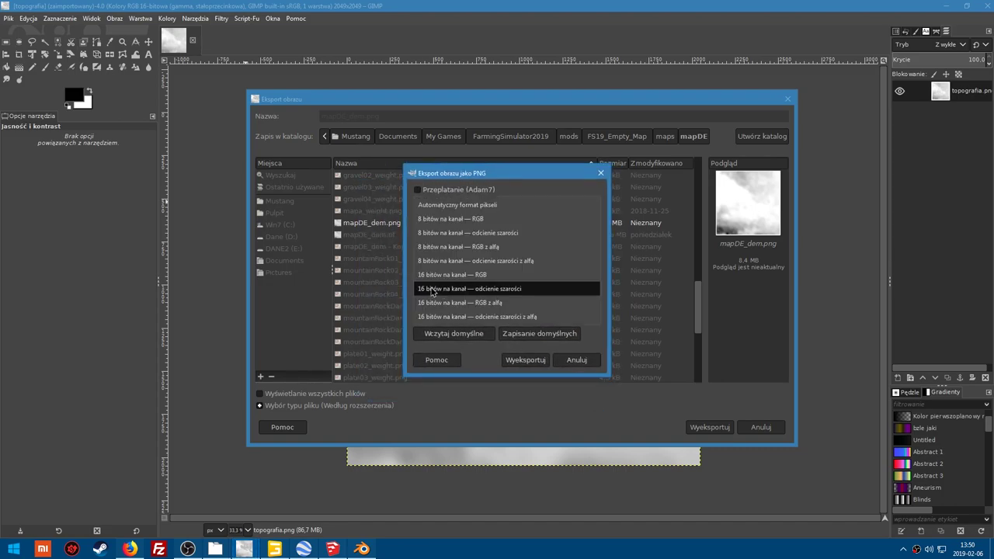
click(498, 289)
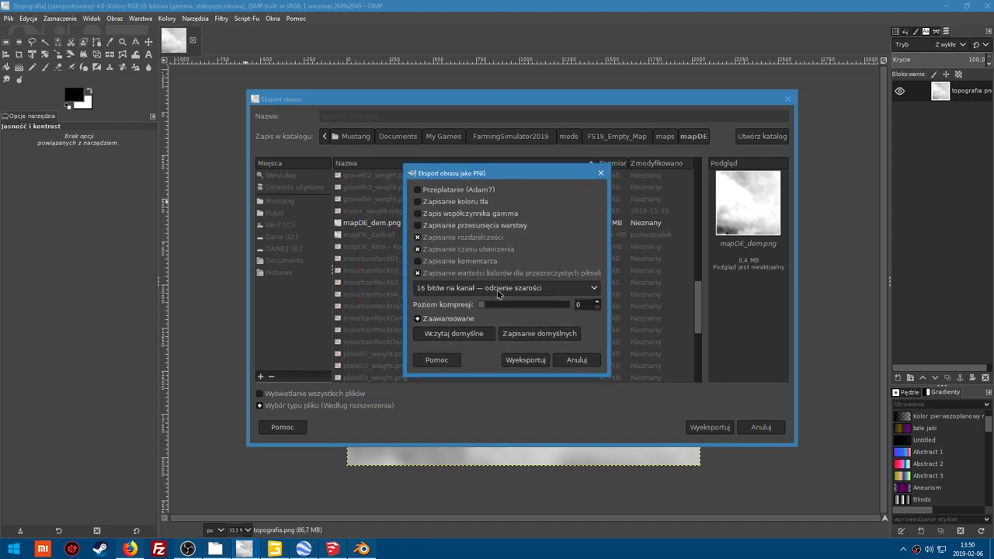
click(523, 361)
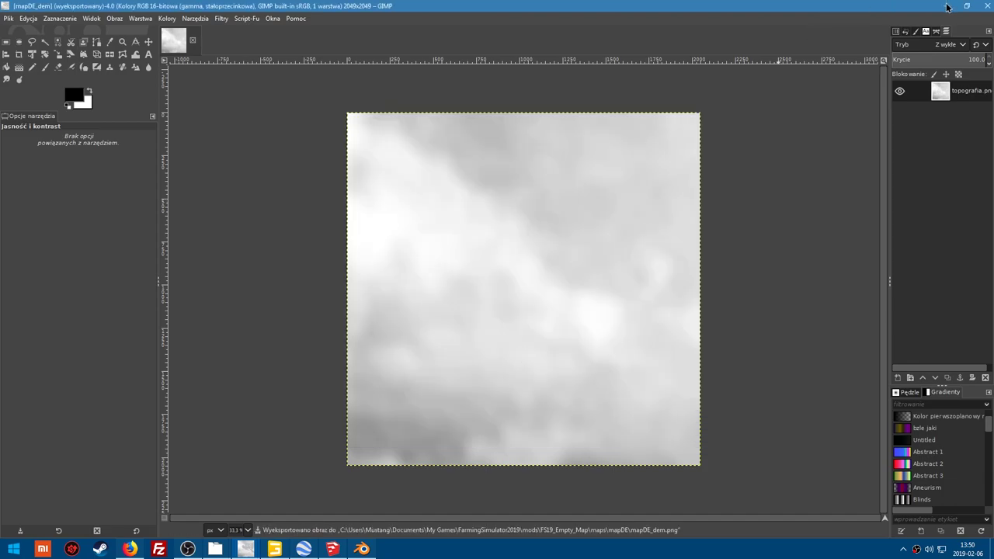
Switch to GIANTS Editor and reload the mapDE.i3d scene, accepting the loss of unsaved changes
click(946, 6)
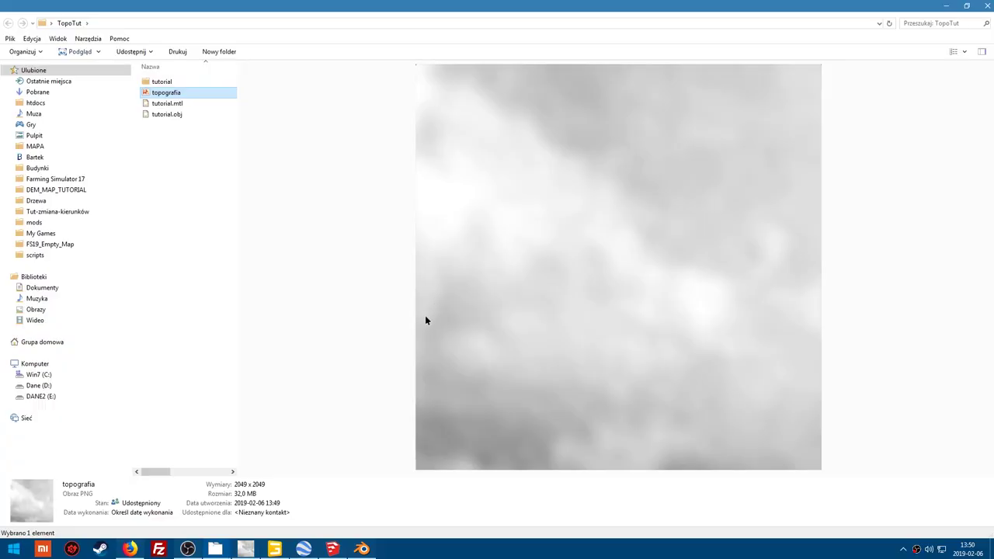
click(278, 548)
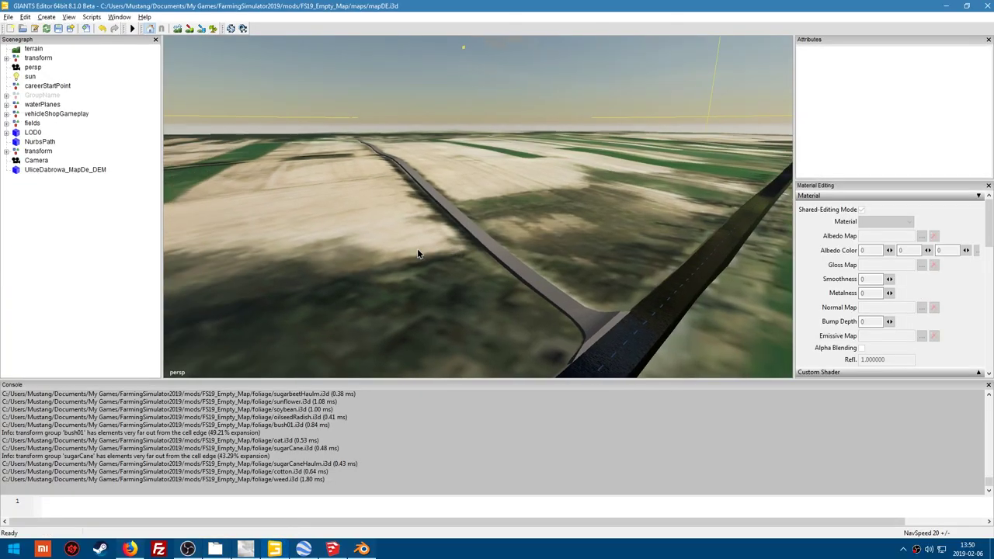
alt+middle_drag(443, 273, 401, 217)
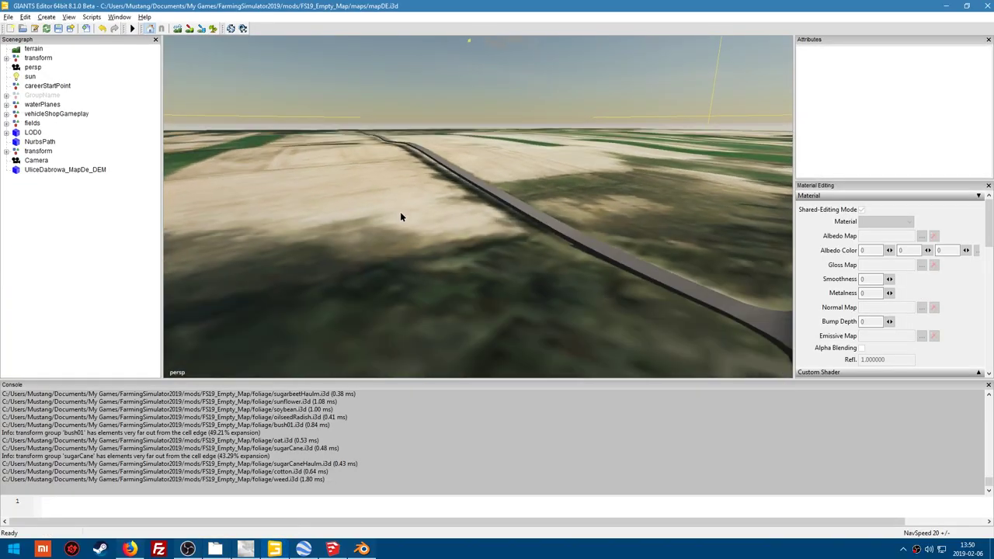
click(46, 28)
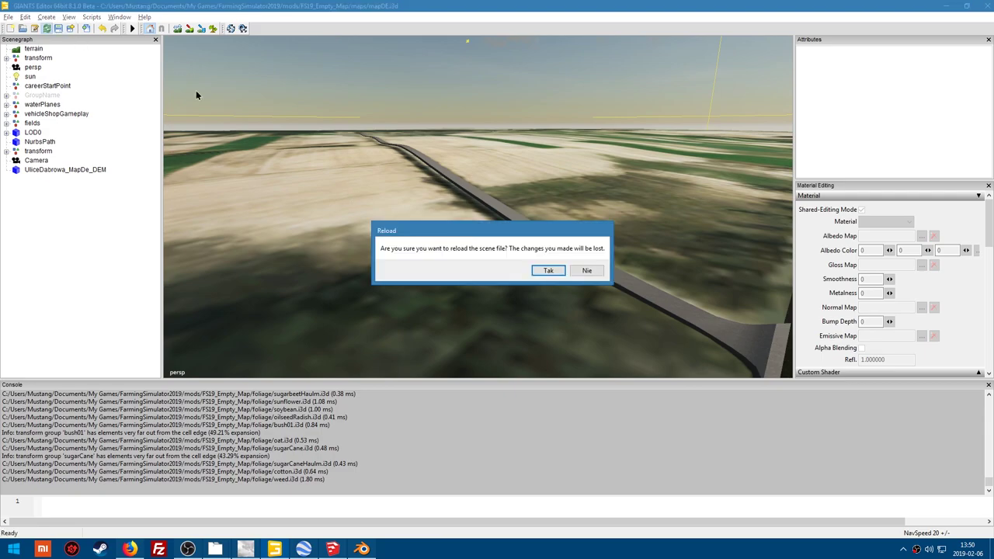
click(547, 271)
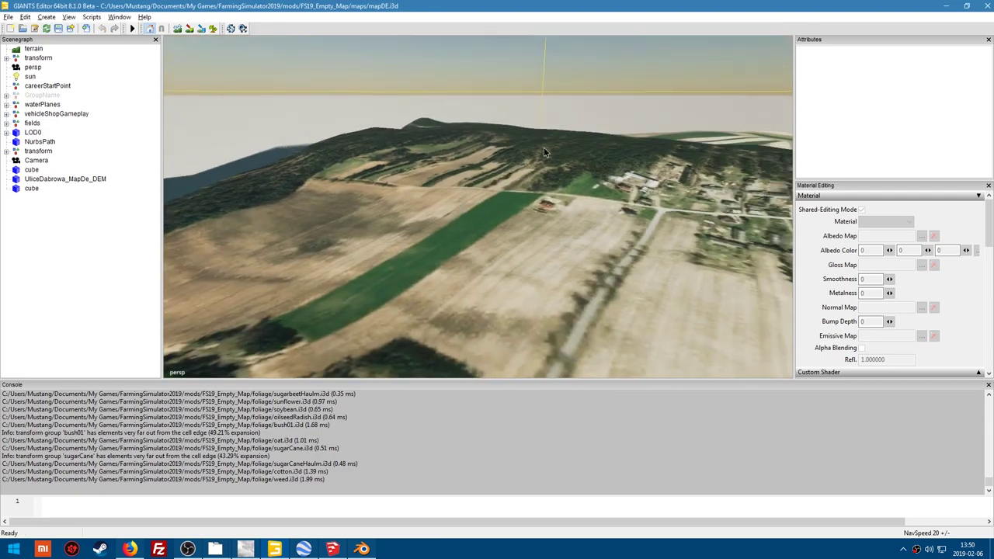
Inspect the reloaded terrain relief around the road junction and add a cube primitive to the scene
alt+drag(437, 189, 635, 219)
mouse_move(634, 219)
alt+middle_down()
mouse_move(621, 185)
mouse_move(630, 191)
mouse_move(337, 291)
mouse_move(635, 157)
mouse_move(546, 161)
mouse_move(411, 279)
mouse_move(444, 116)
mouse_move(414, 88)
mouse_move(417, 109)
mouse_move(513, 245)
mouse_move(487, 269)
mouse_move(475, 228)
mouse_move(528, 168)
mouse_move(388, 147)
mouse_move(458, 185)
mouse_move(449, 195)
mouse_move(497, 202)
mouse_move(441, 200)
mouse_move(438, 186)
mouse_move(466, 207)
mouse_move(459, 259)
mouse_move(480, 181)
mouse_move(249, 79)
alt+middle_up()
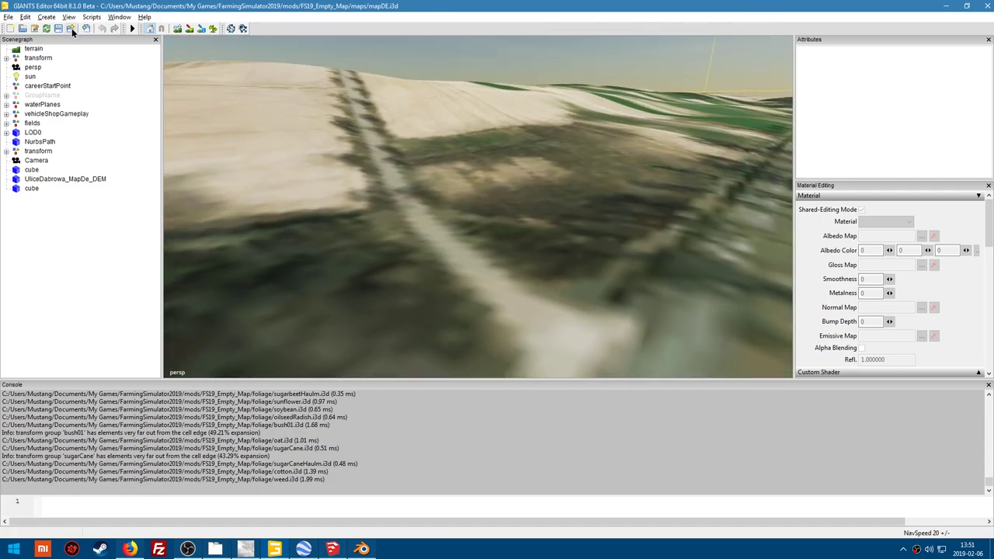
click(47, 17)
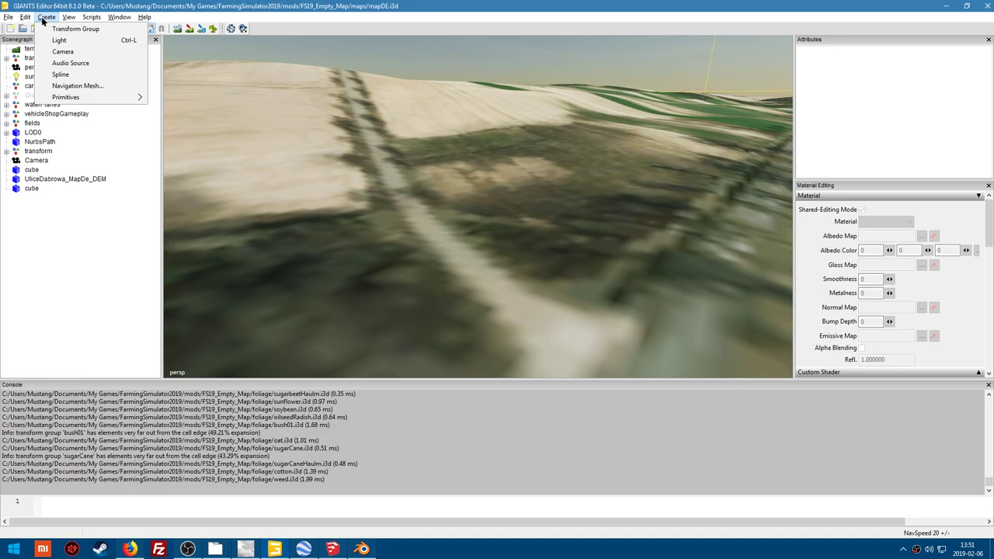
mouse_move(74, 98)
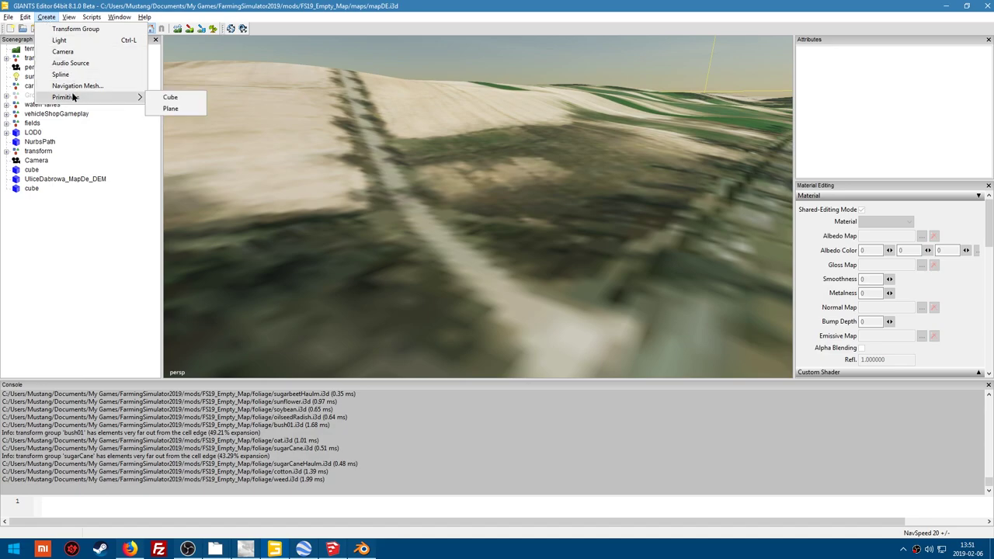
click(167, 97)
alt+drag(302, 153, 313, 172)
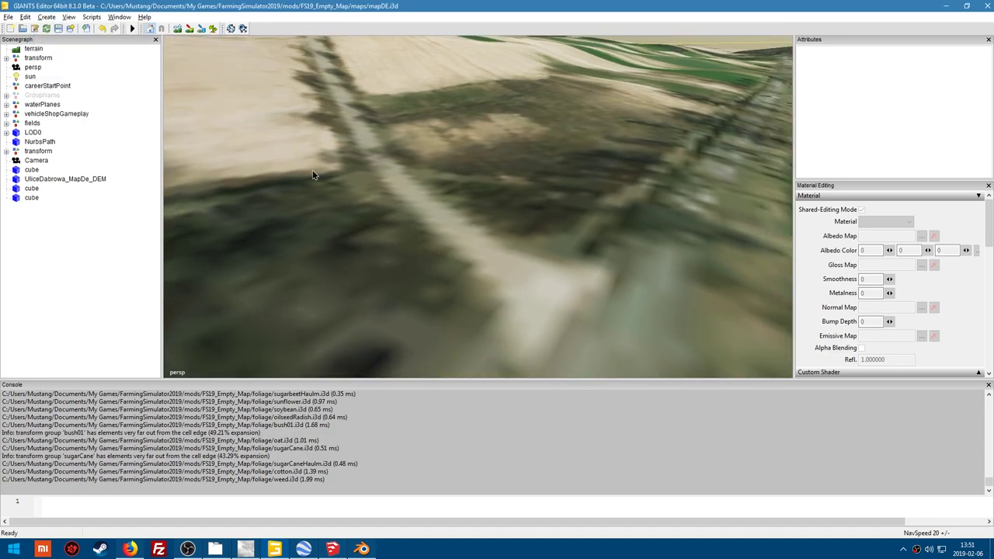